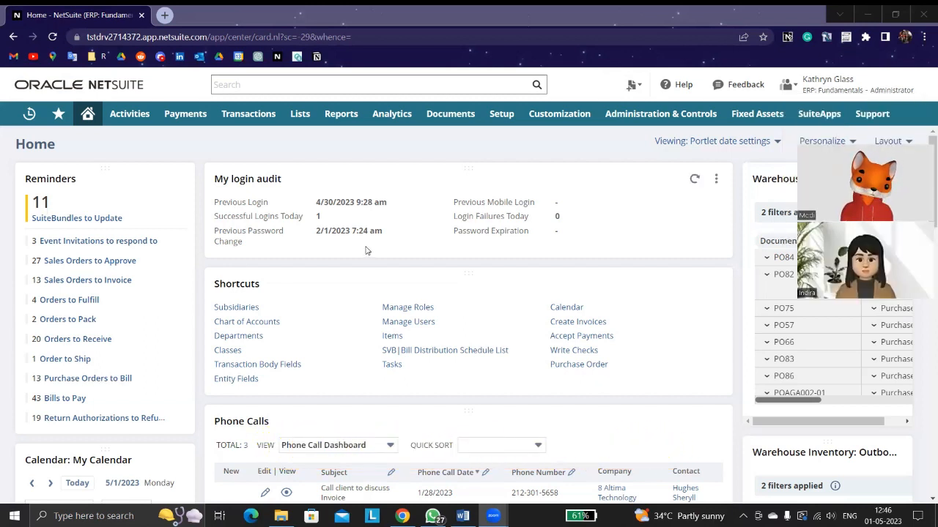
Open the list of all vendors and look through its records.
mouse_move(304, 117)
mouse_move(319, 233)
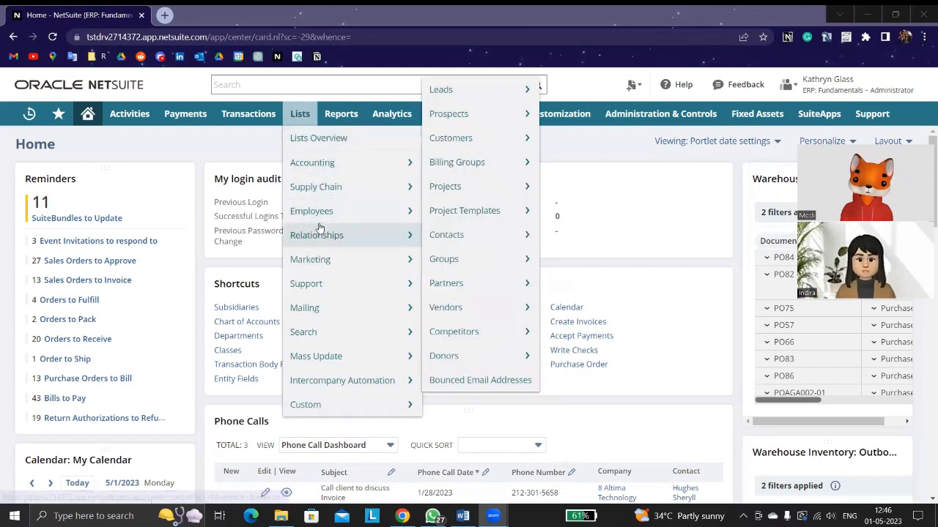
mouse_move(431, 243)
left_click(469, 309)
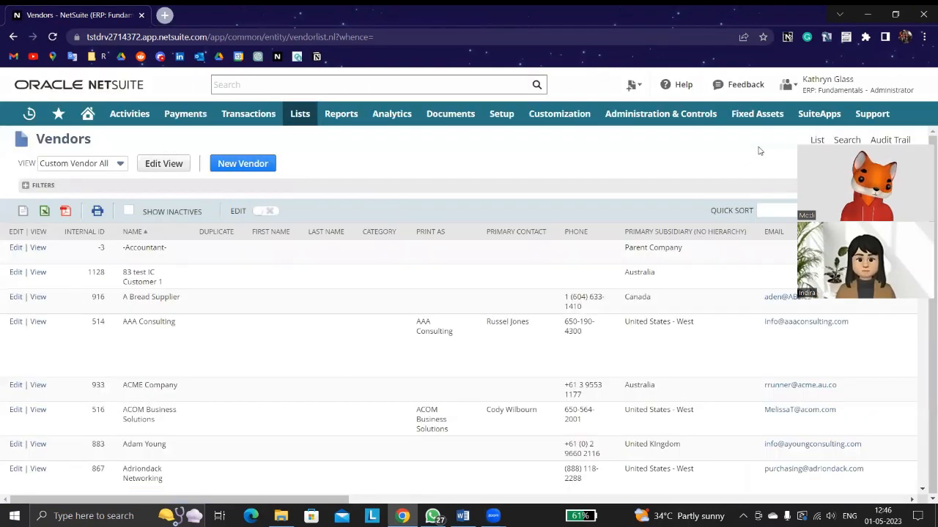
scroll(286, 359, "down", 4)
scroll(325, 349, "up", 4)
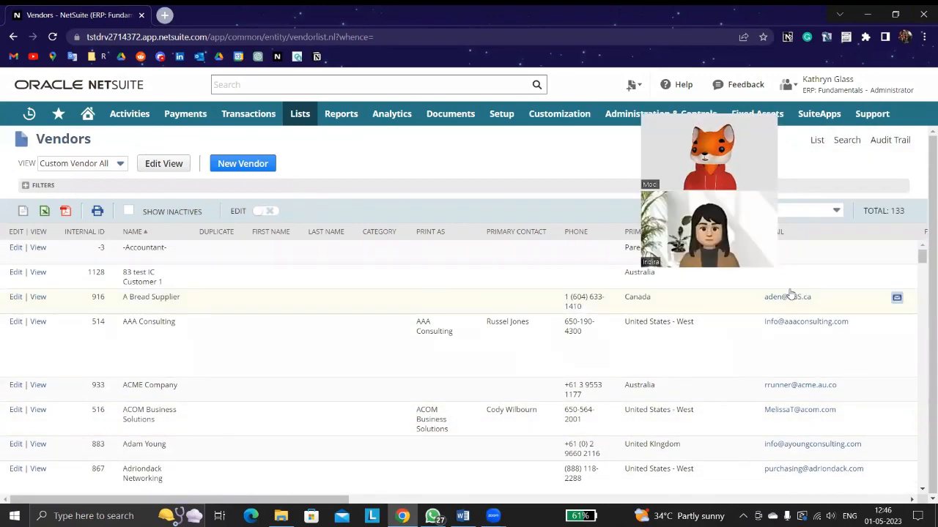
left_click_drag(905, 211, 865, 213)
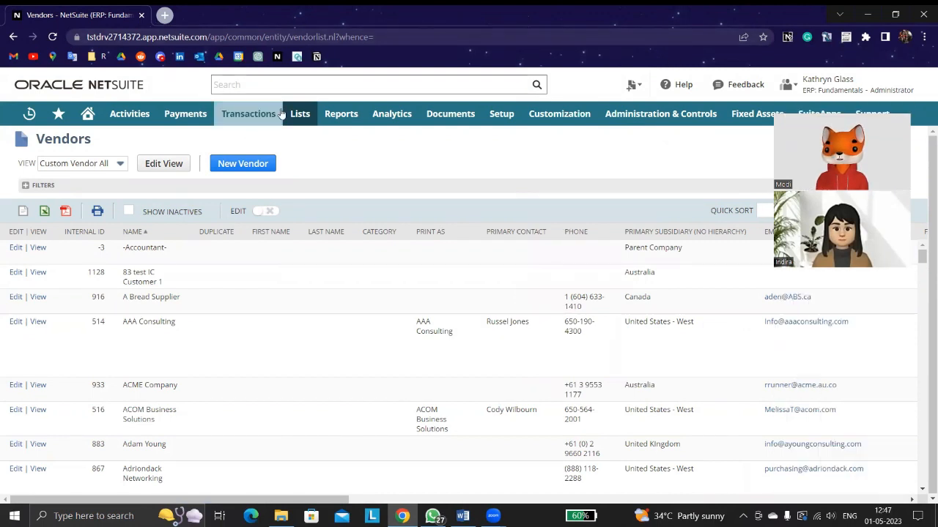
Start a new saved search with Vendor as the search type.
mouse_move(300, 114)
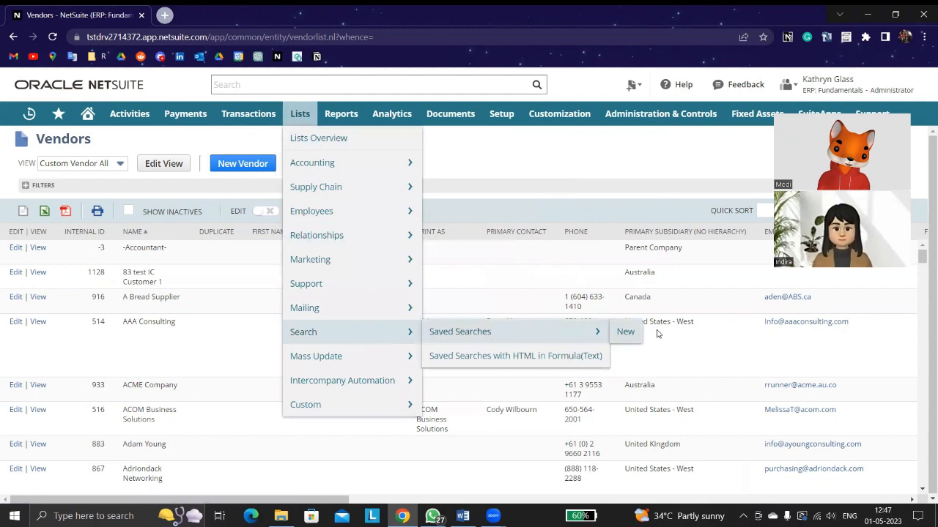
mouse_move(349, 331)
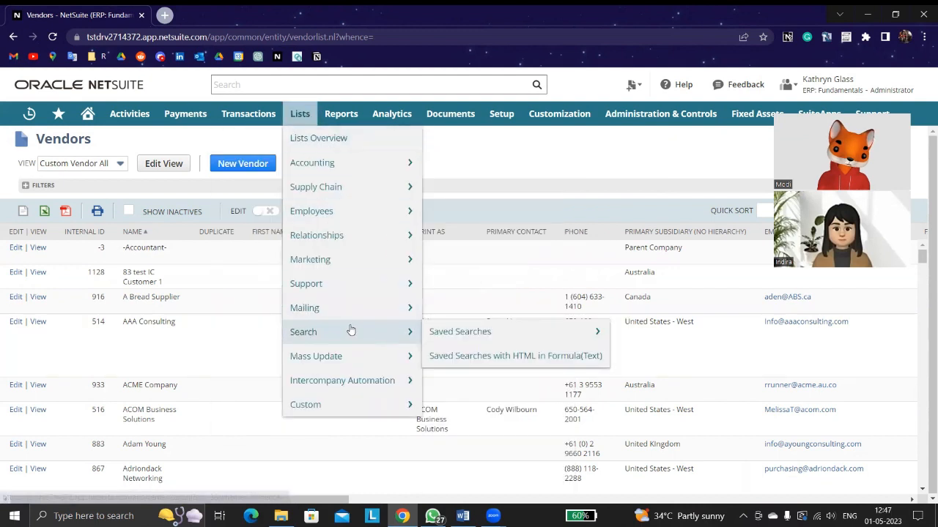
mouse_move(479, 332)
left_click(625, 332)
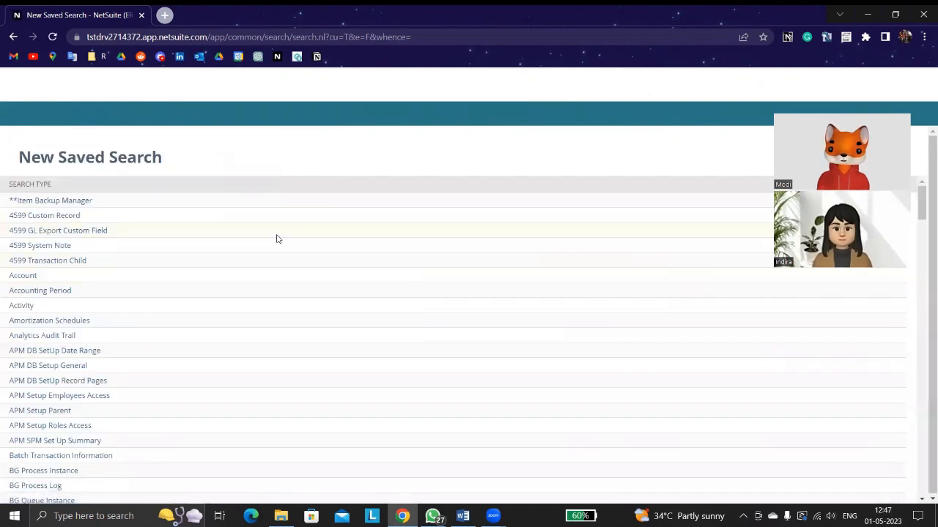
left_click_drag(921, 208, 922, 494)
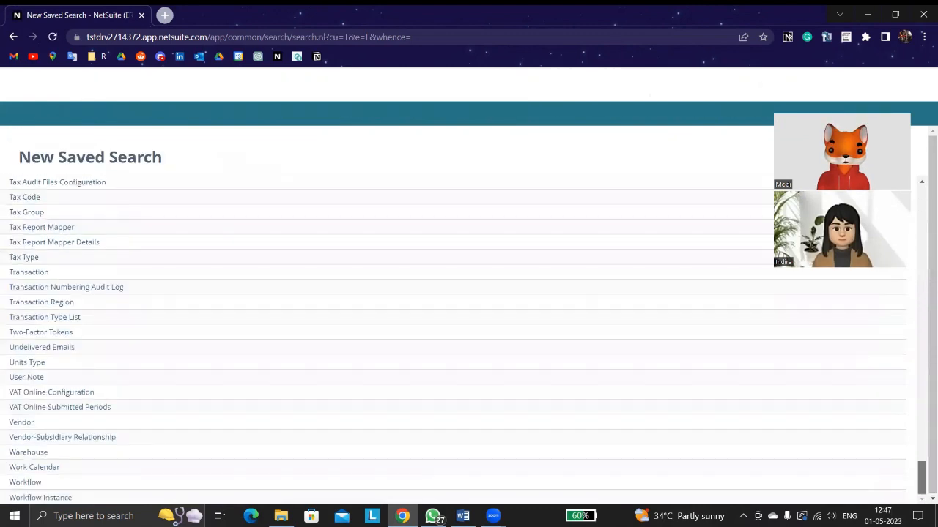
left_click(19, 423)
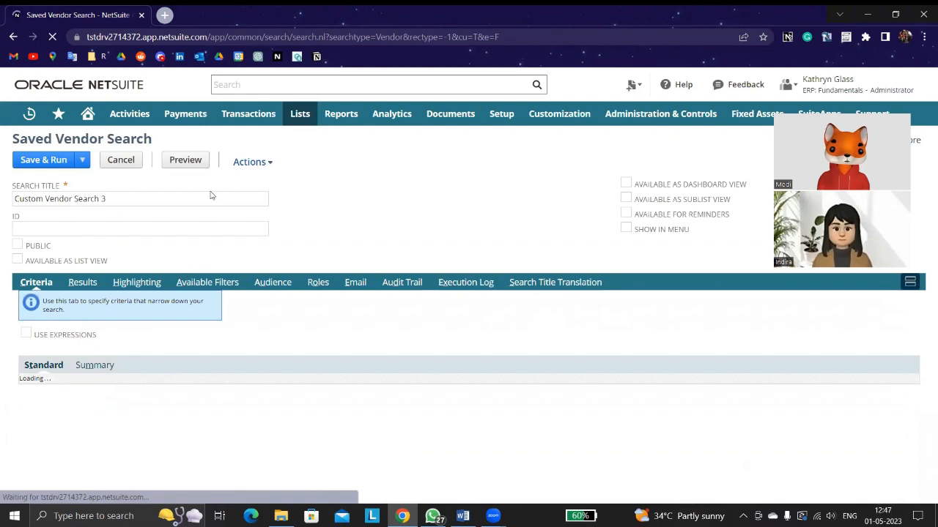
Replace the search title with "Vendors created by" plus the creator's first name and the number 1.
left_click_drag(210, 195, 27, 139)
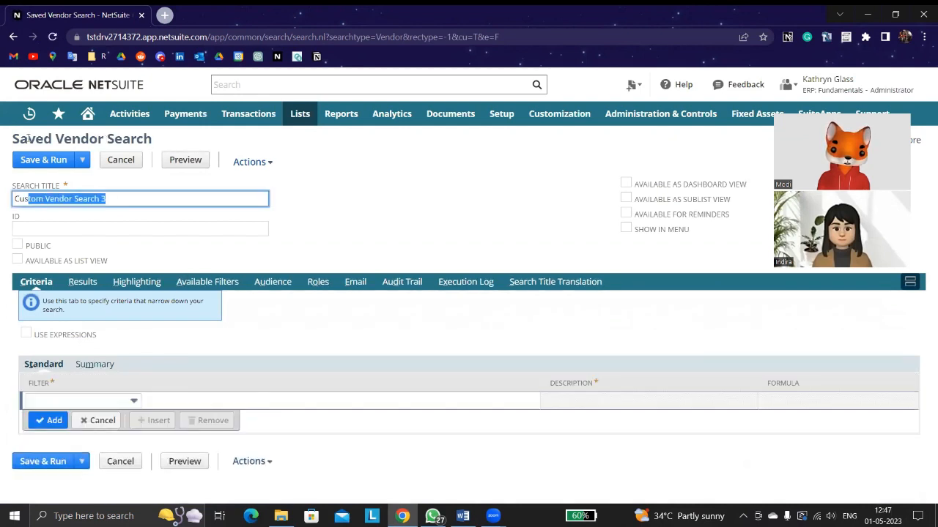
left_click(137, 139)
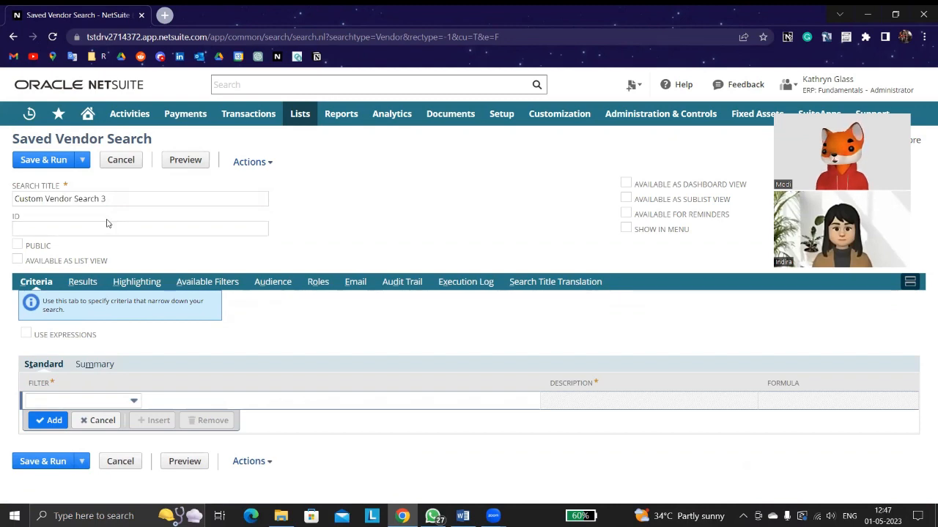
left_click_drag(109, 199, 6, 193)
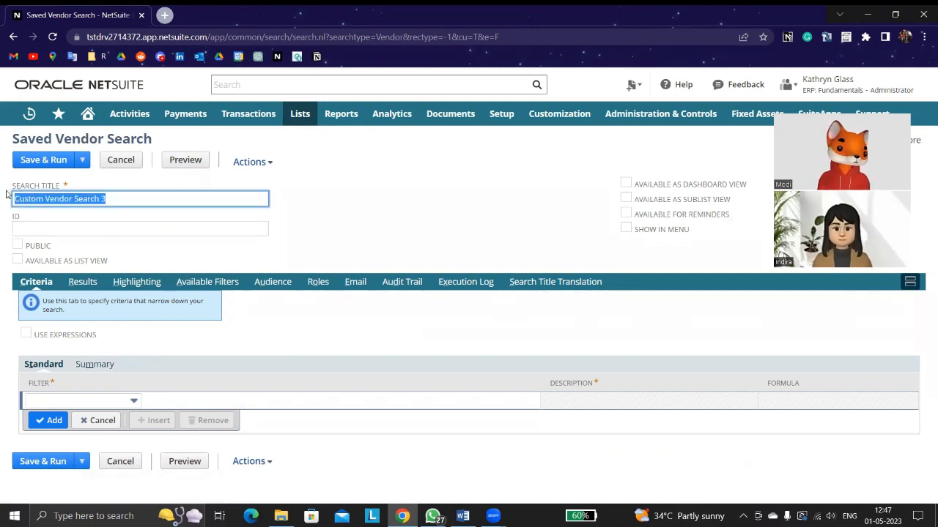
type("Vend")
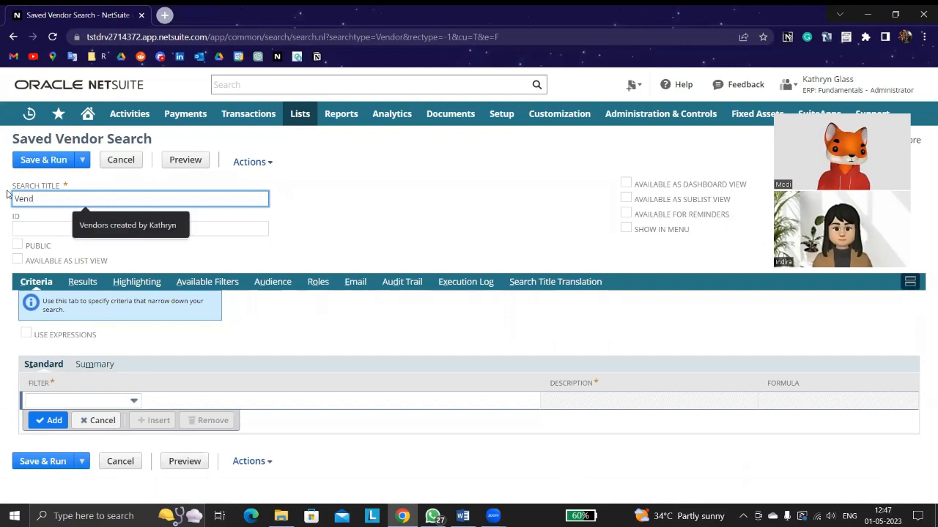
left_click(125, 220)
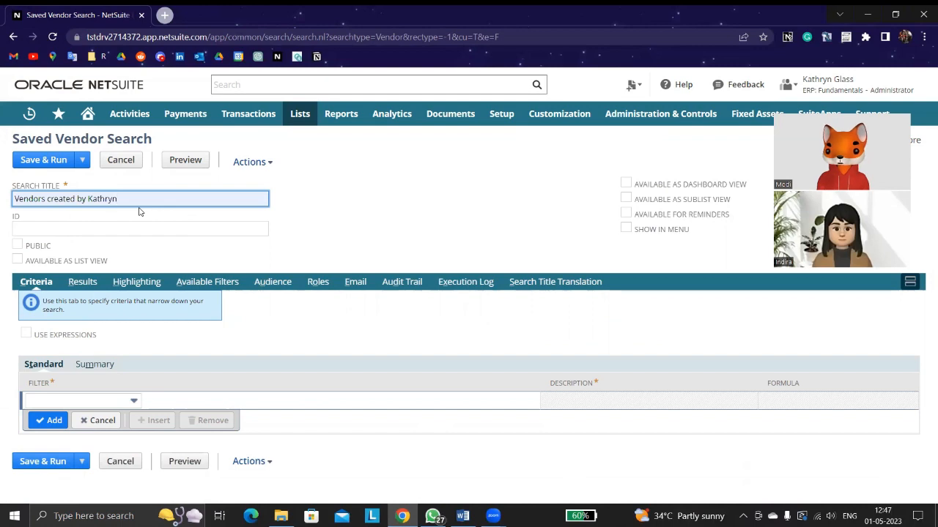
type("1")
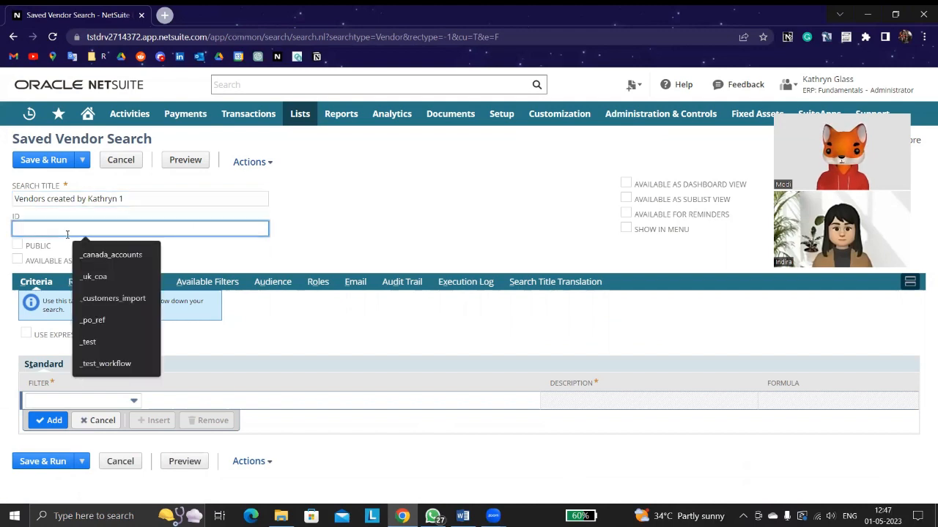
Leave the search ID blank and make the saved vendor search public.
left_click(408, 238)
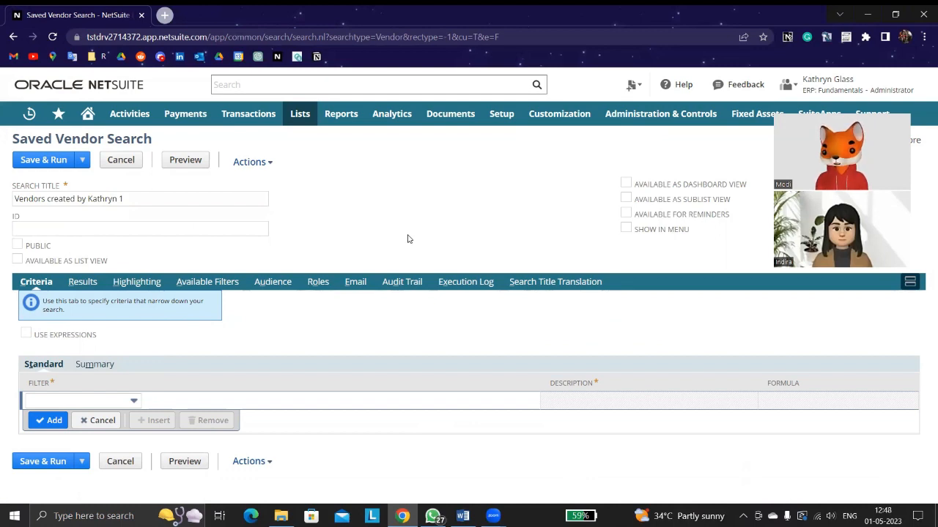
right_click(409, 238)
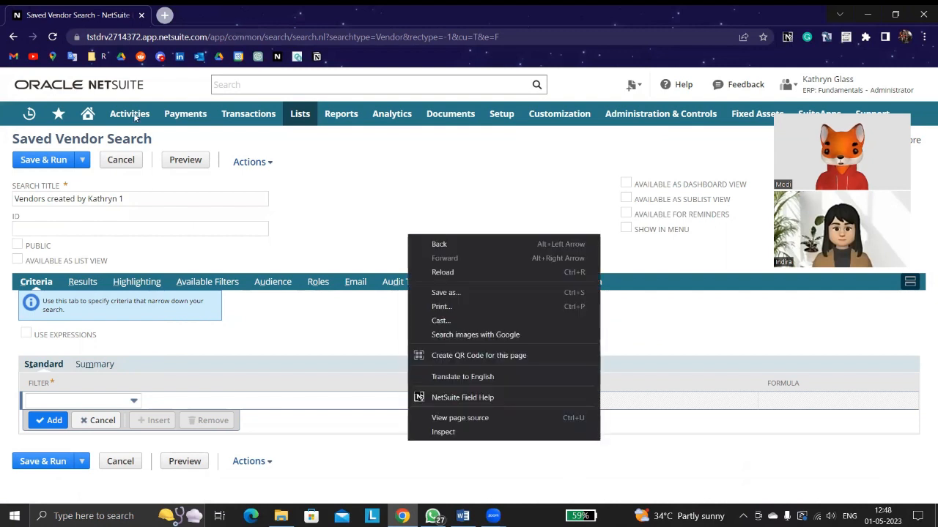
left_click(17, 245)
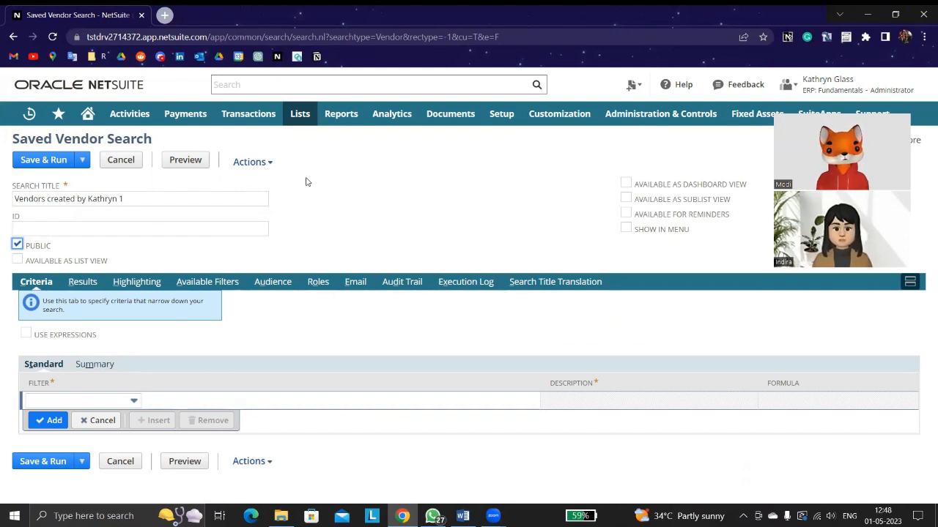
Open the vendors list in a separate browser tab and view the record of vendor 83 test IC Customer 1.
mouse_move(299, 129)
mouse_move(389, 234)
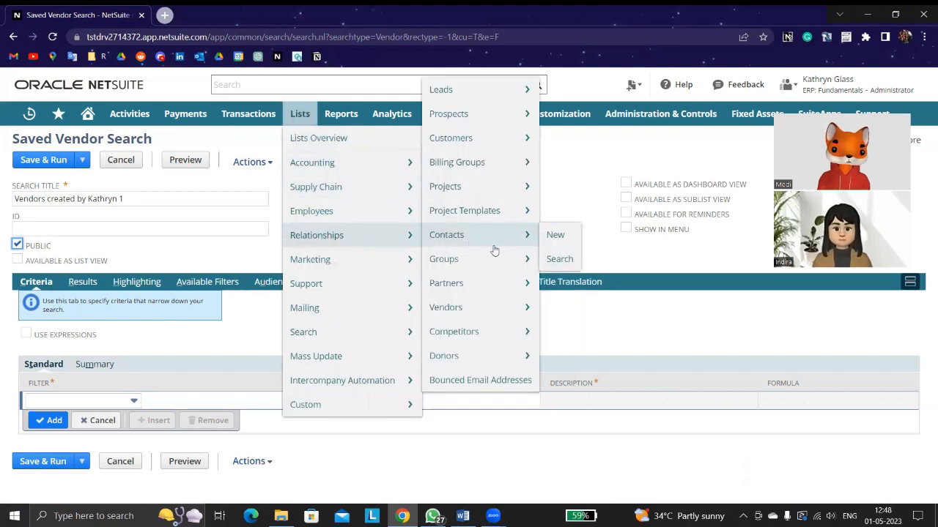
right_click(469, 309)
left_click(502, 317)
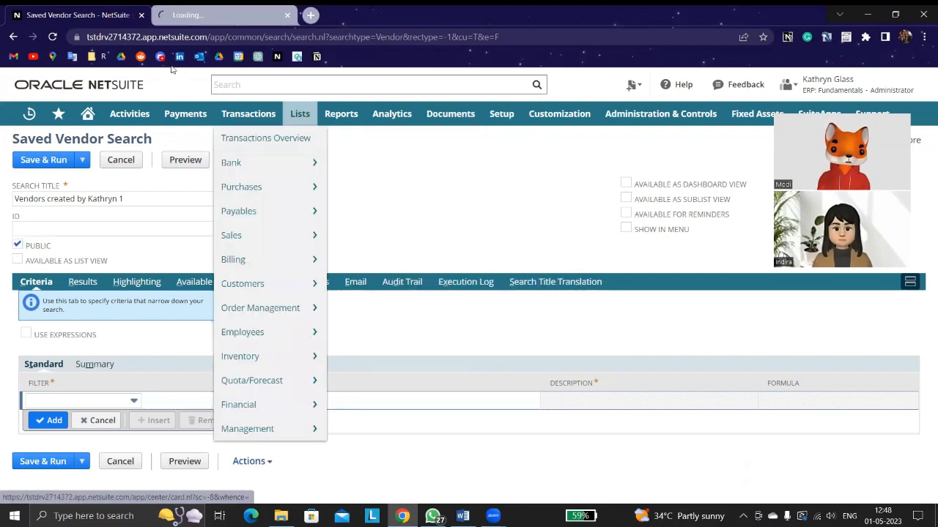
left_click(180, 15)
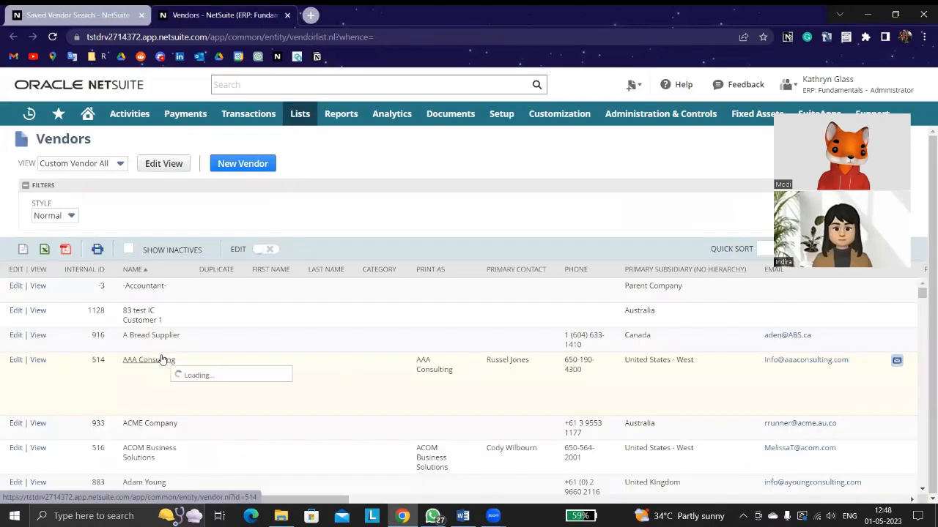
left_click(40, 311)
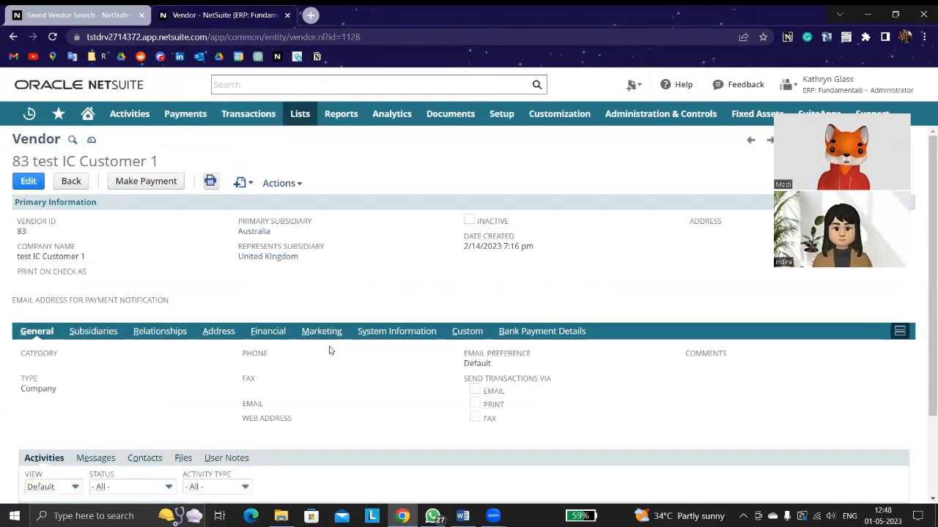
Examine the vendor record's system notes to see who created it and set its field values.
scroll(328, 344, "down", 1)
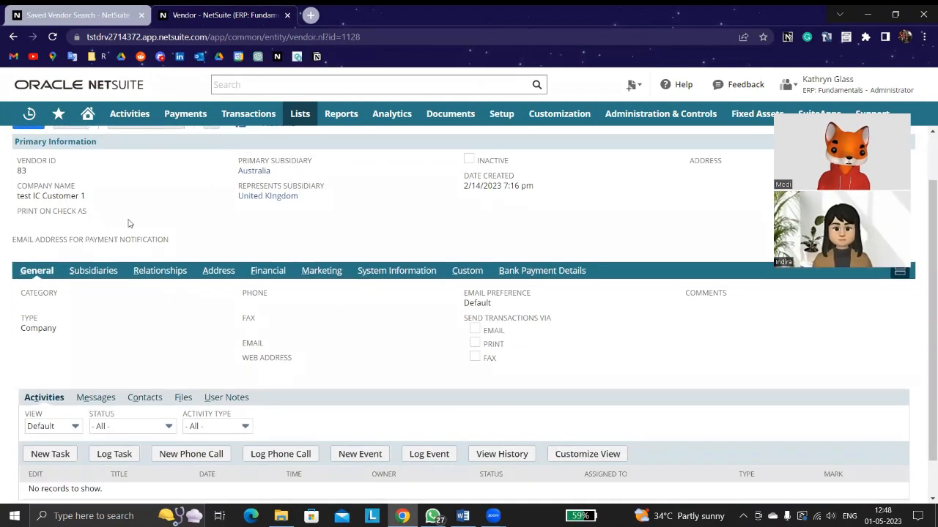
left_click(403, 278)
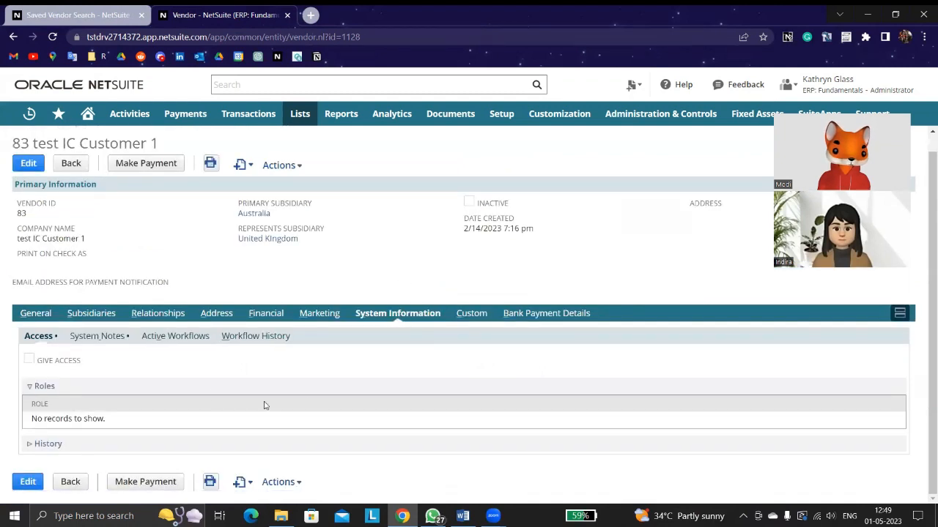
left_click(98, 337)
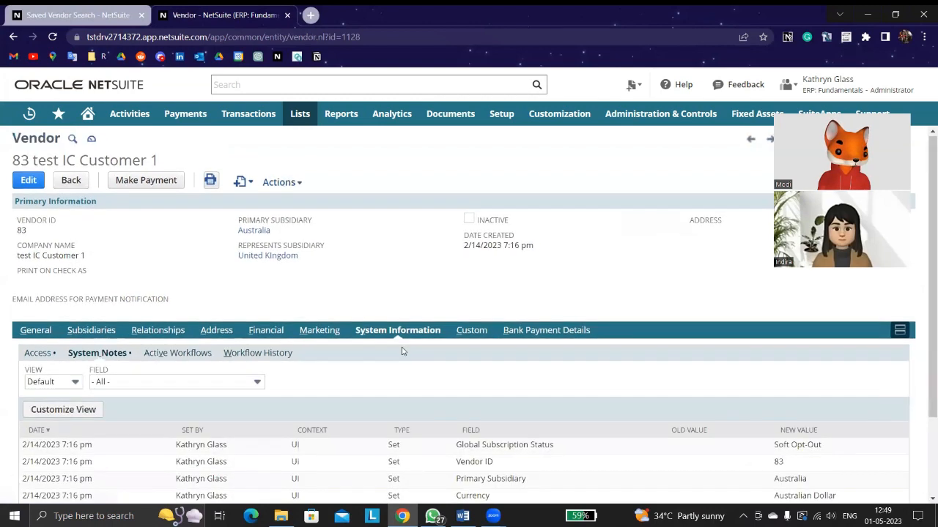
scroll(402, 350, "down", 2)
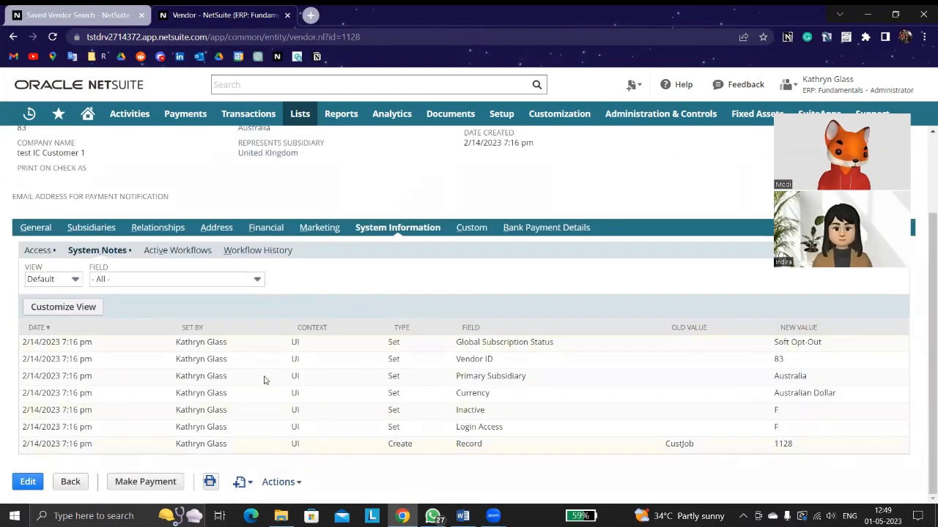
scroll(14, 210, "up", 2)
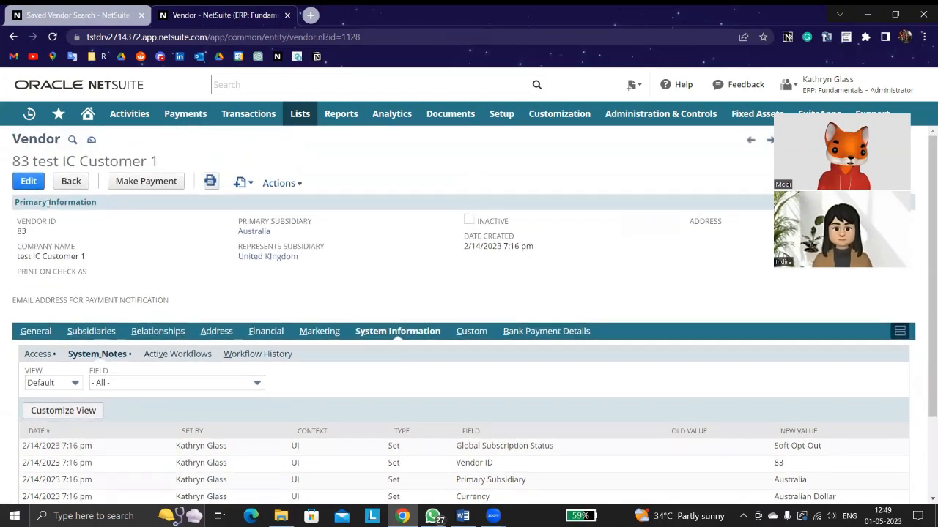
left_click_drag(161, 161, 20, 161)
scroll(342, 323, "down", 2)
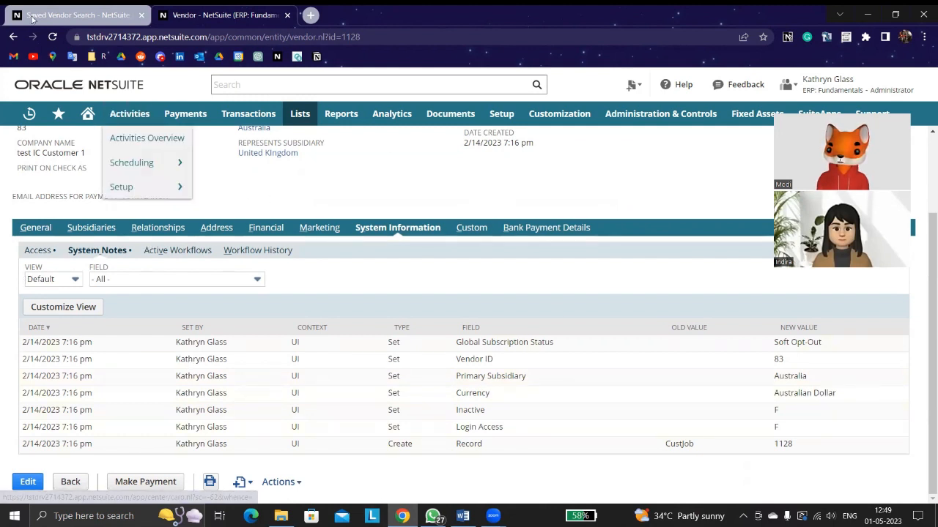
Return to the saved vendor search and add a criteria filter on the System Notes field Set by.
left_click(37, 13)
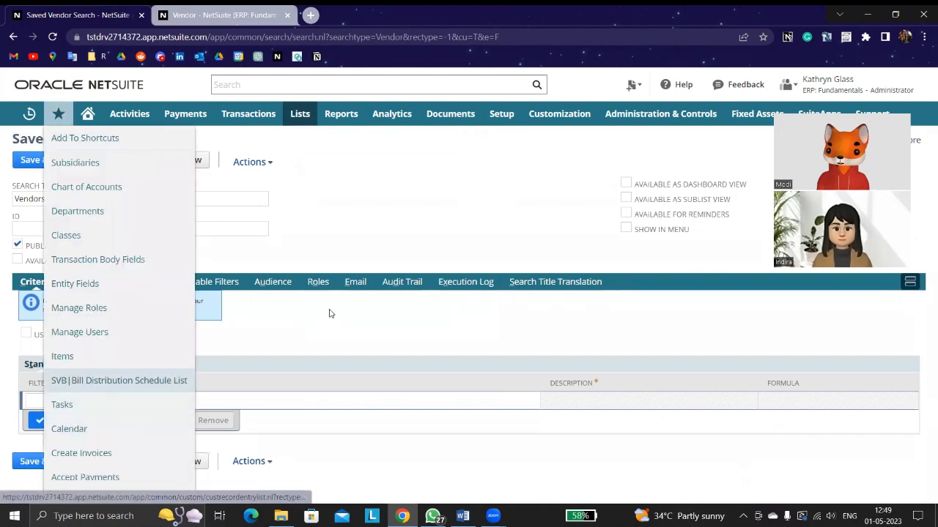
left_click(121, 402)
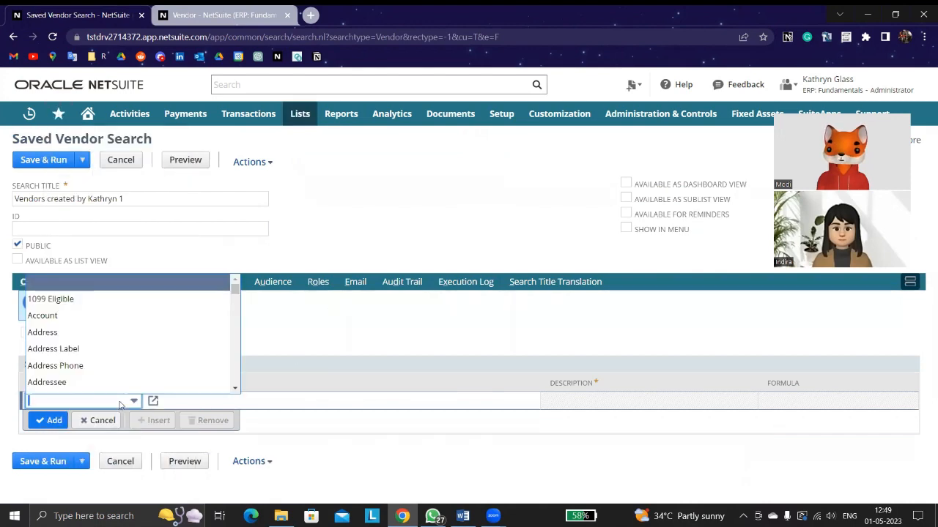
type("sy")
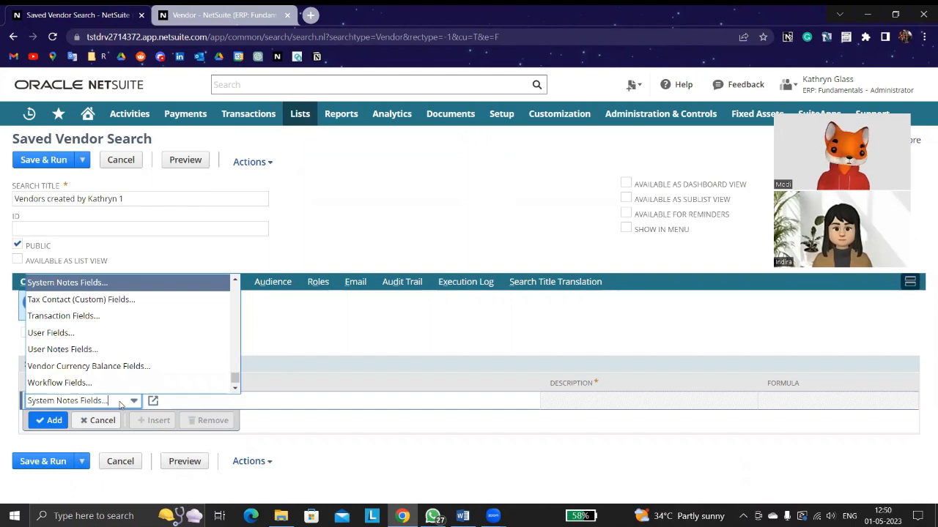
left_click(85, 285)
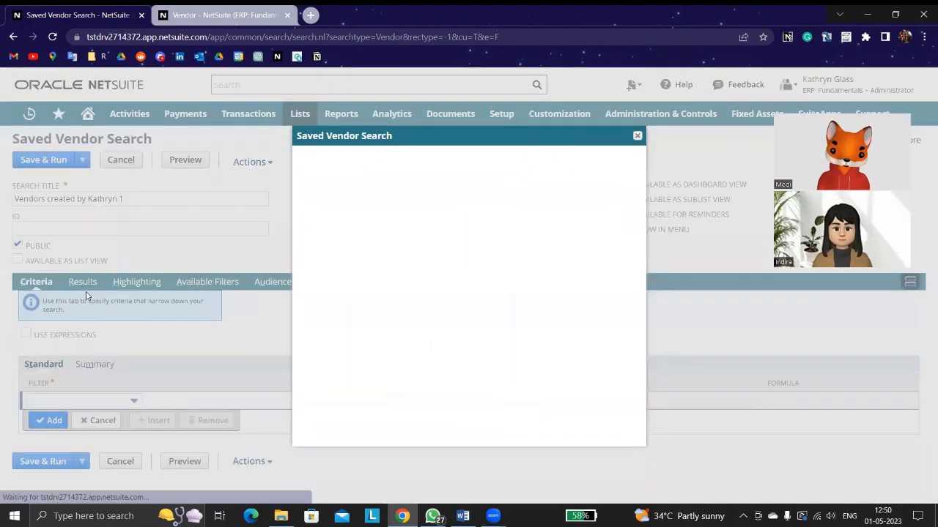
left_click(398, 206)
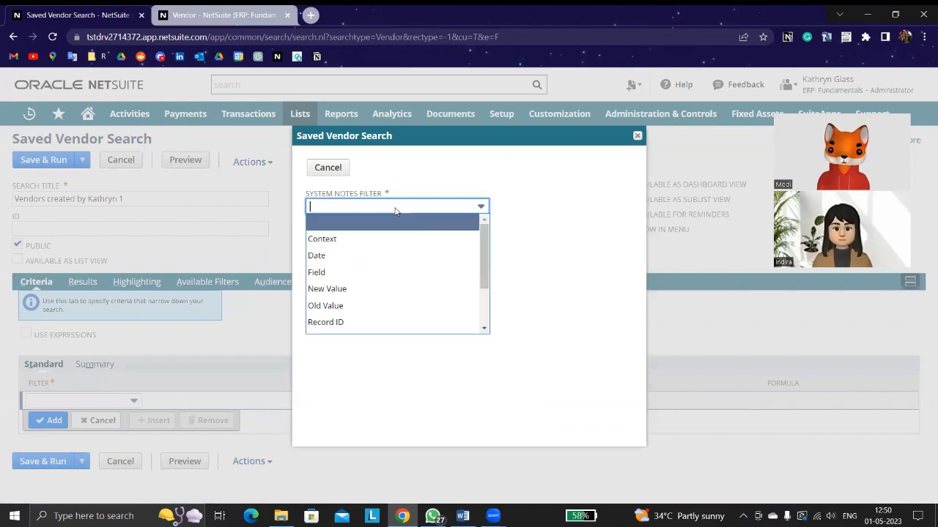
scroll(396, 254, "down", 3)
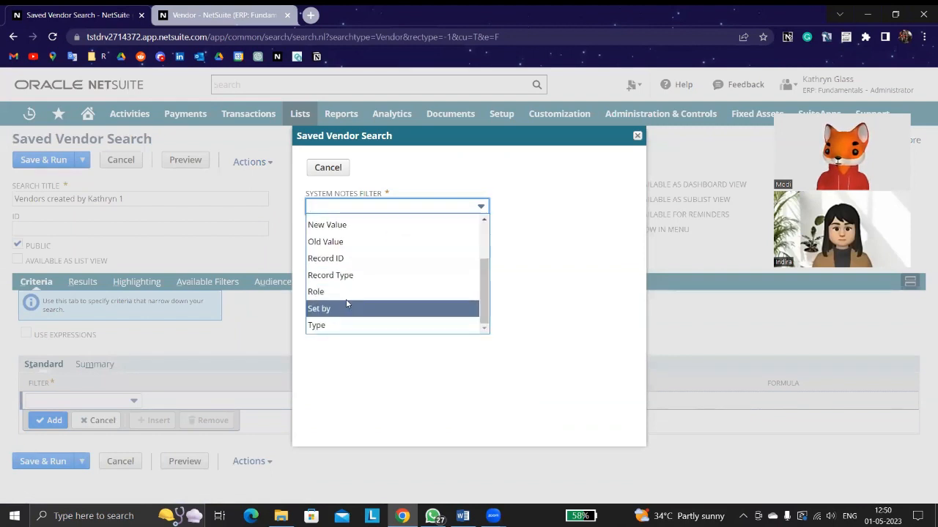
left_click(346, 309)
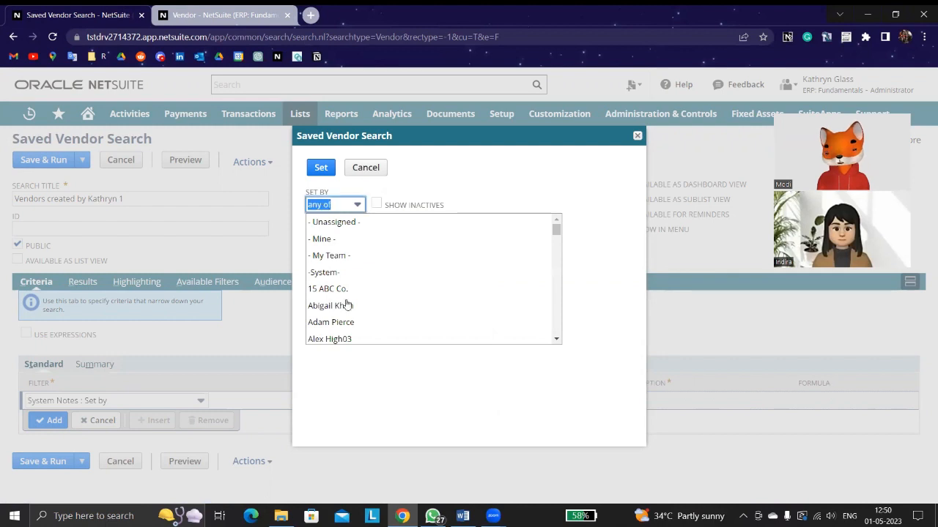
Restrict the Set by filter to any of the vendor creator's name and apply the criterion.
scroll(349, 303, "down", 5)
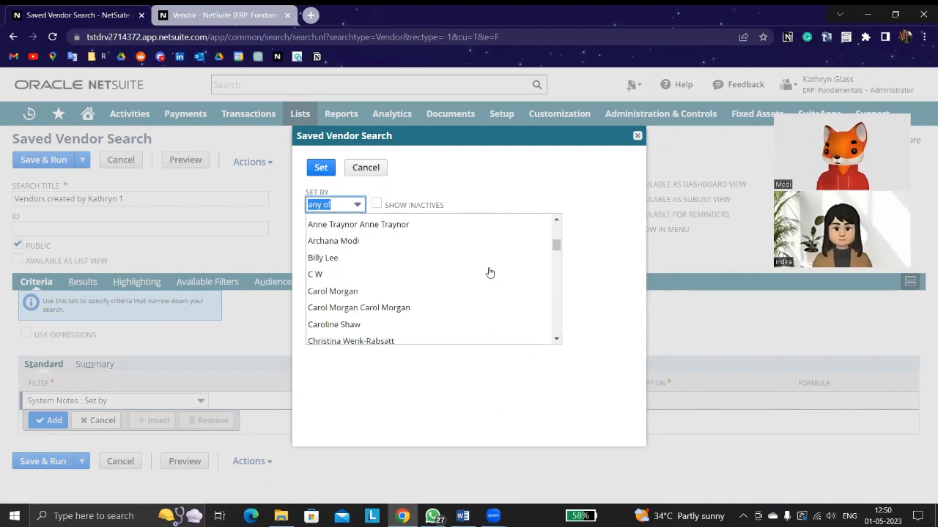
scroll(398, 290, "down", 5)
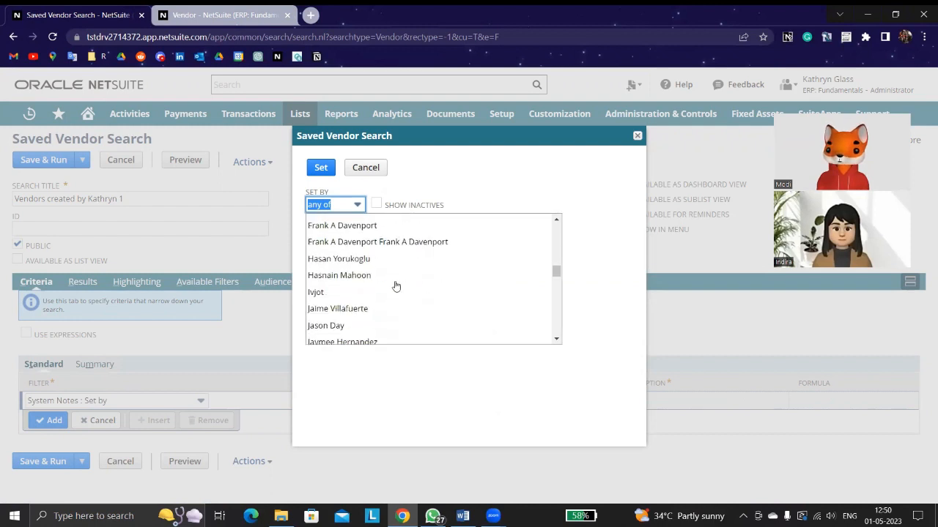
scroll(395, 288, "down", 5)
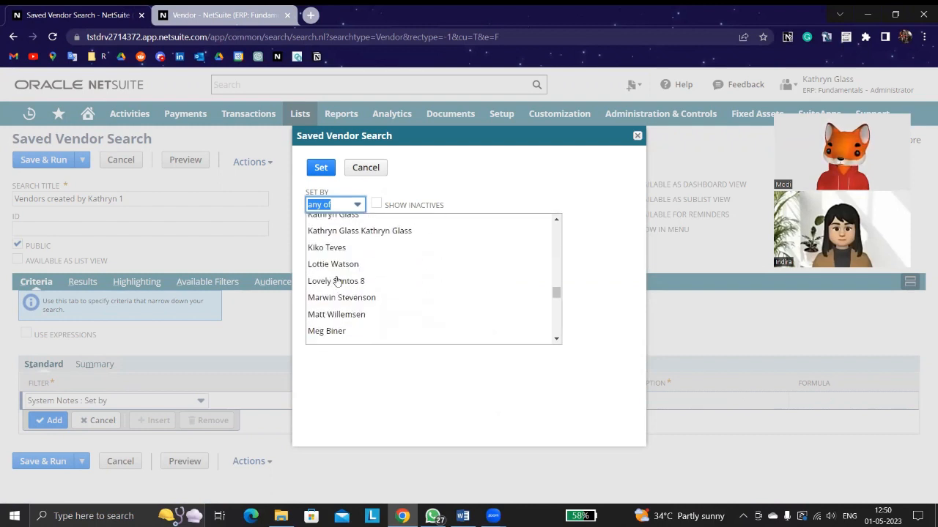
left_click(361, 231)
scroll(375, 262, "up", 1)
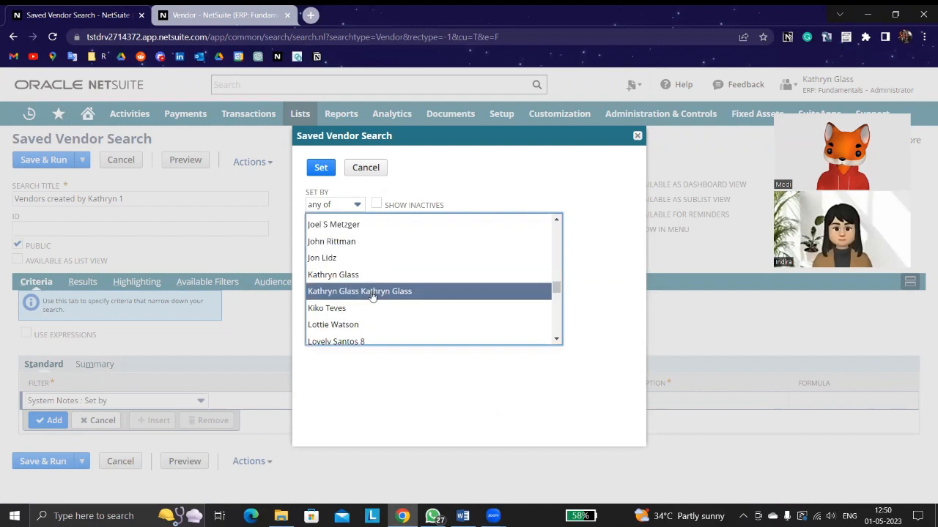
left_click(350, 274)
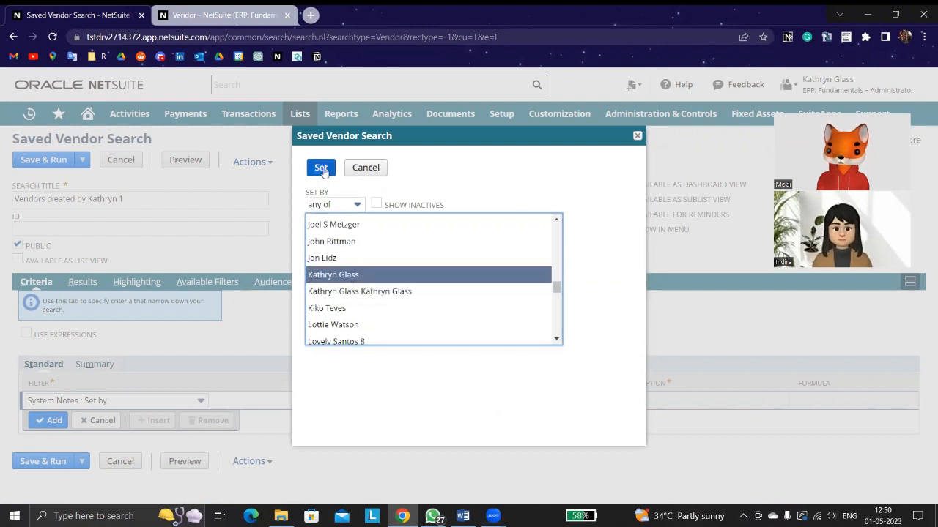
left_click(322, 169)
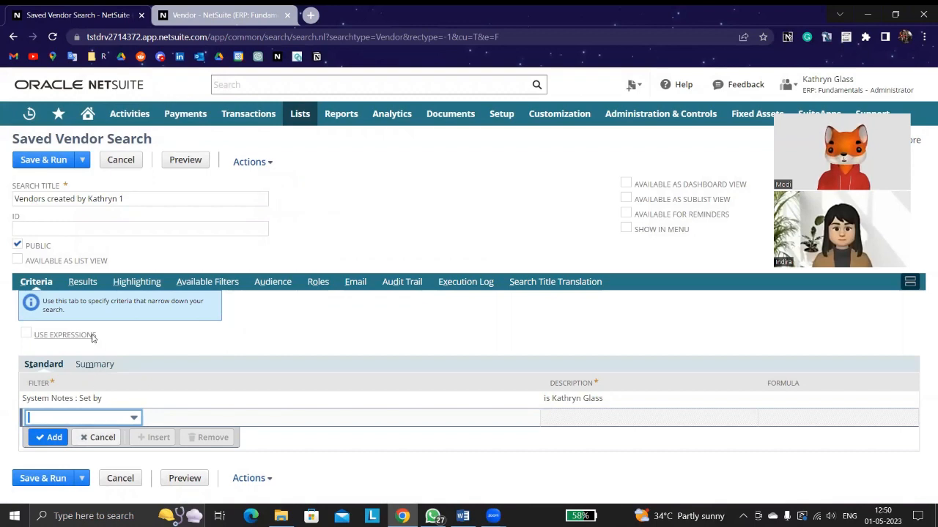
Look through the fields available as result columns and check the vendor record for details worth showing.
left_click(82, 283)
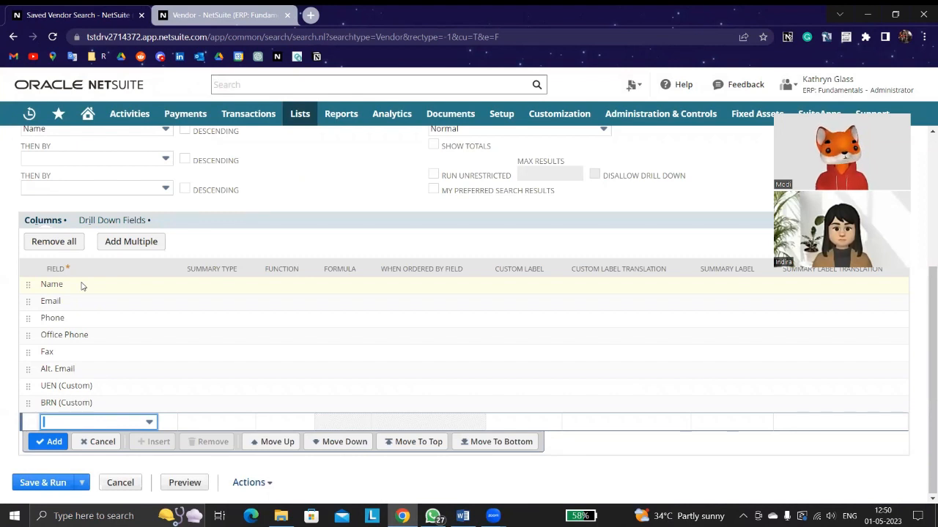
left_click(120, 423)
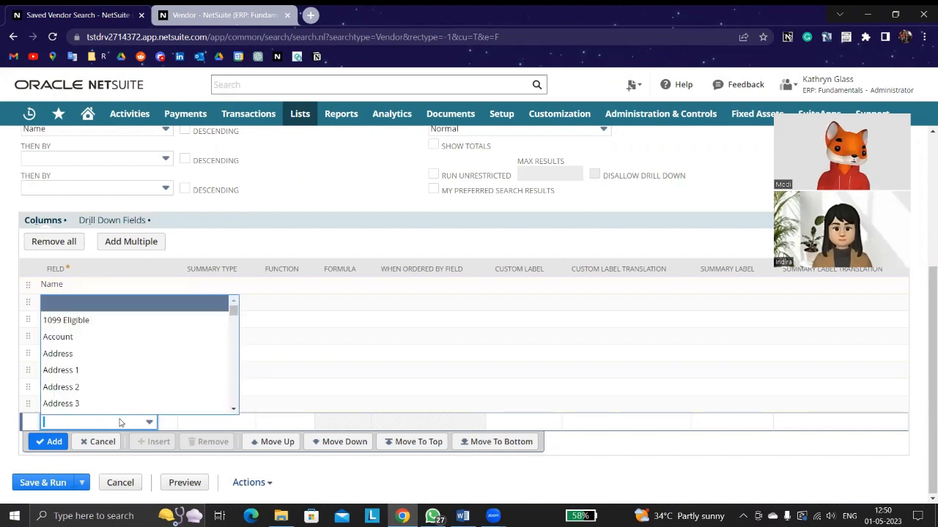
type("Login Access")
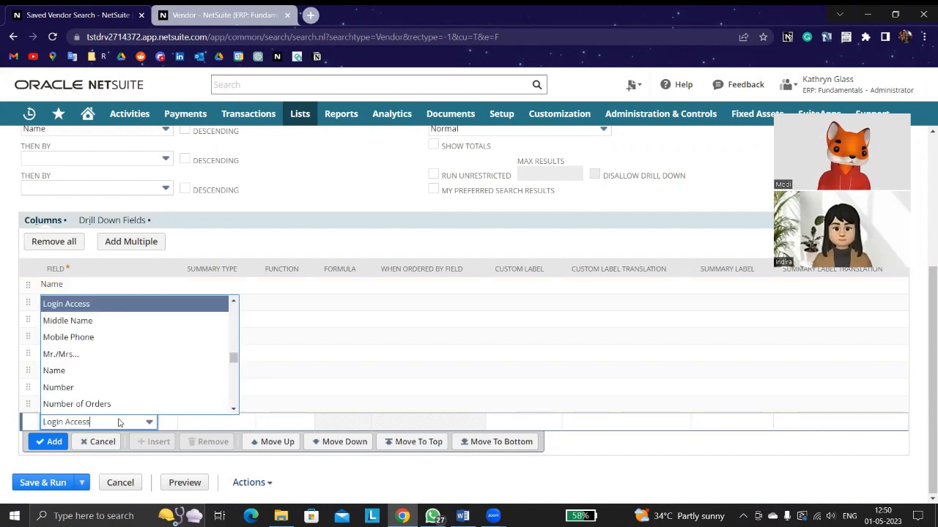
scroll(117, 412, "up", 3)
scroll(118, 412, "up", 4)
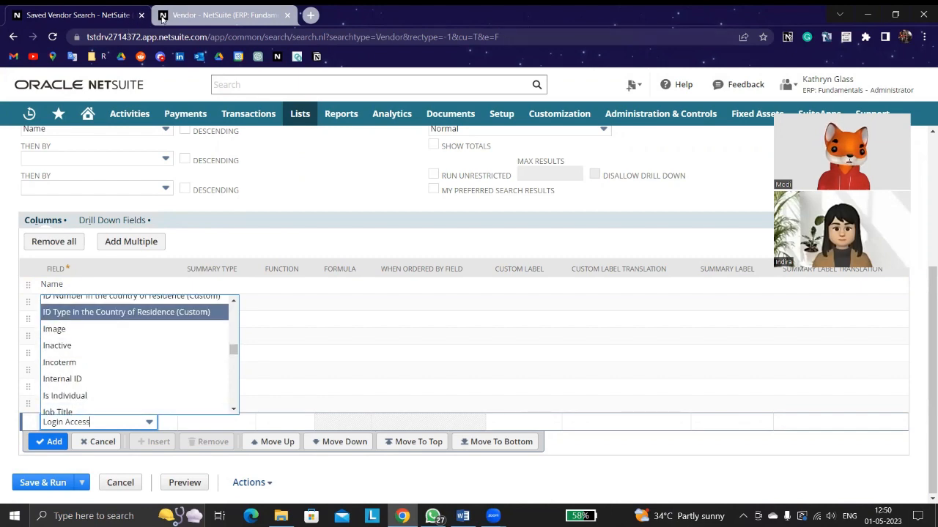
left_click(183, 15)
scroll(389, 266, "up", 2)
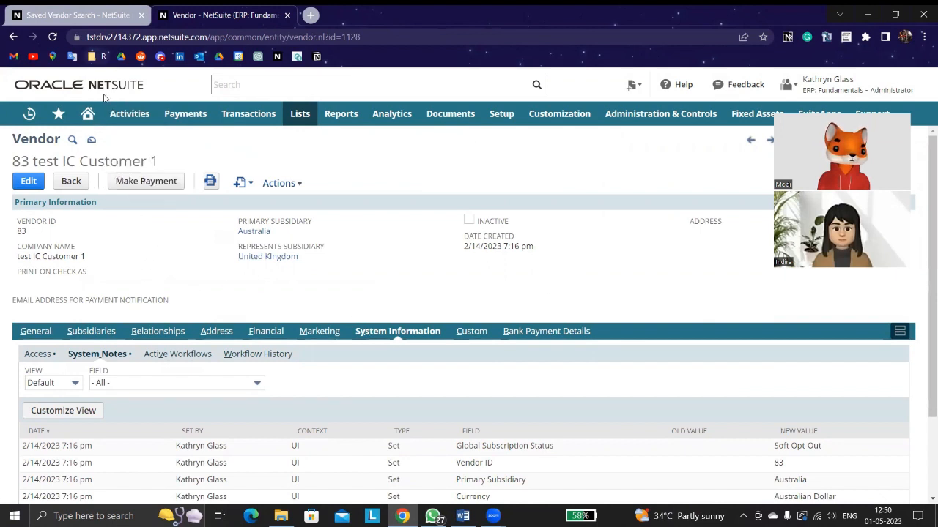
left_click(62, 13)
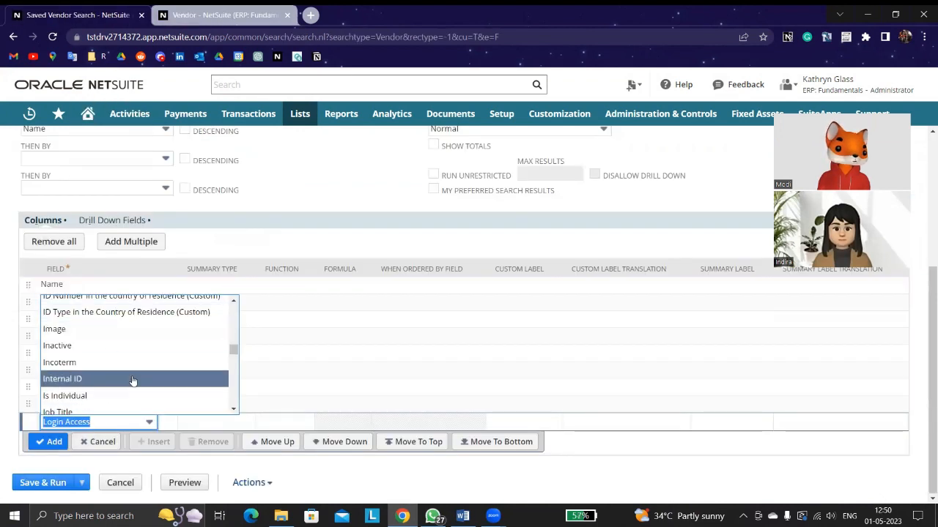
Find Address Fields among the available result column fields and open its field selection.
scroll(131, 377, "down", 10)
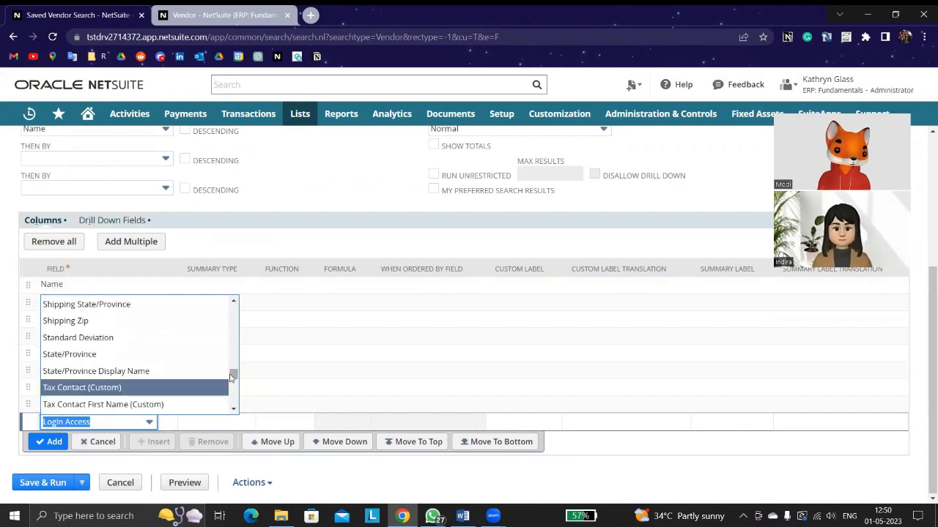
left_click_drag(233, 376, 233, 405)
scroll(132, 354, "up", 10)
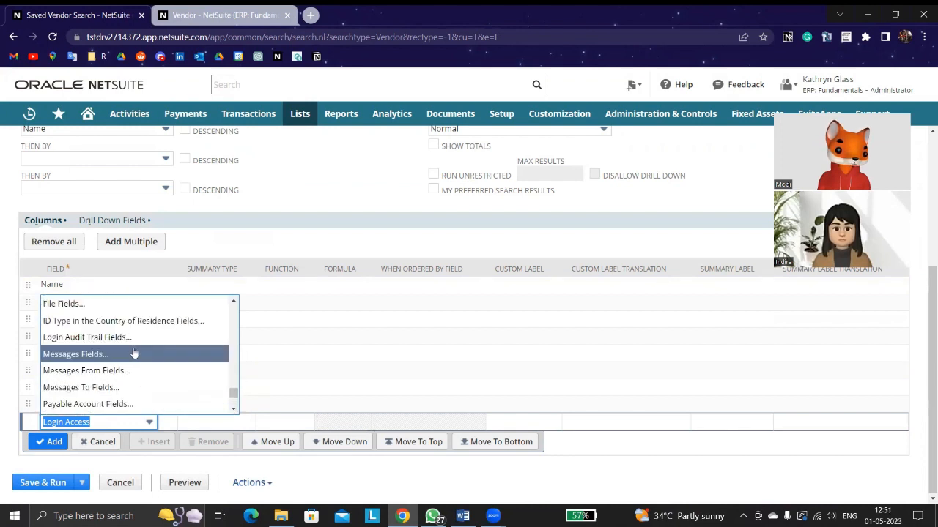
scroll(133, 355, "down", 2)
scroll(134, 356, "up", 3)
scroll(134, 356, "up", 6)
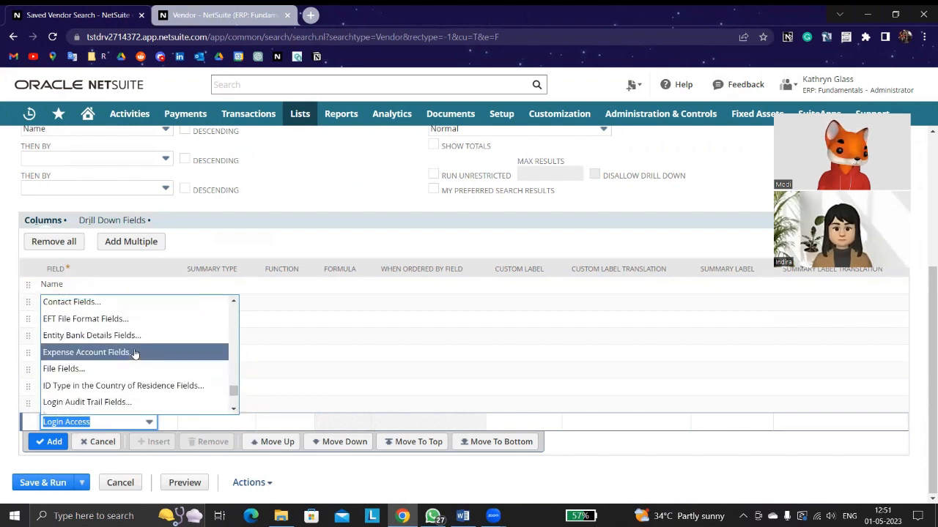
scroll(135, 353, "down", 4)
scroll(134, 353, "up", 8)
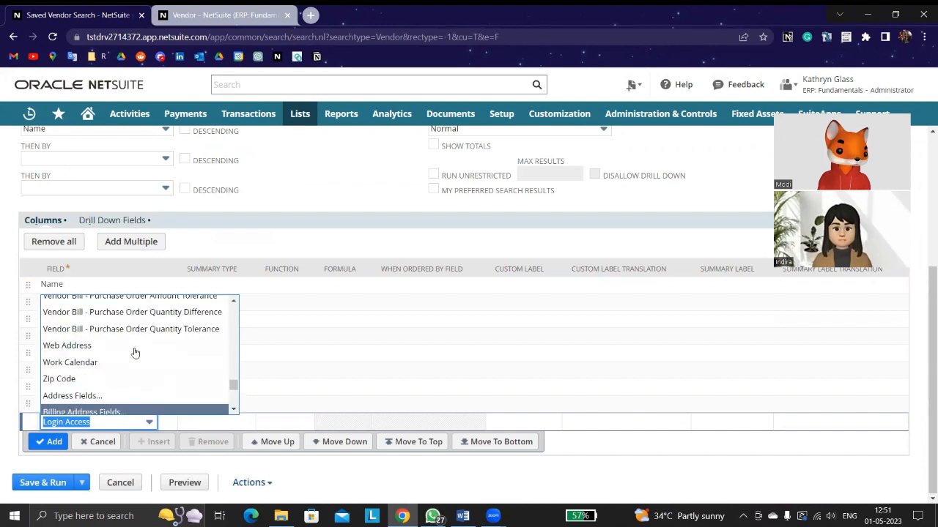
scroll(134, 353, "down", 2)
scroll(134, 354, "down", 3)
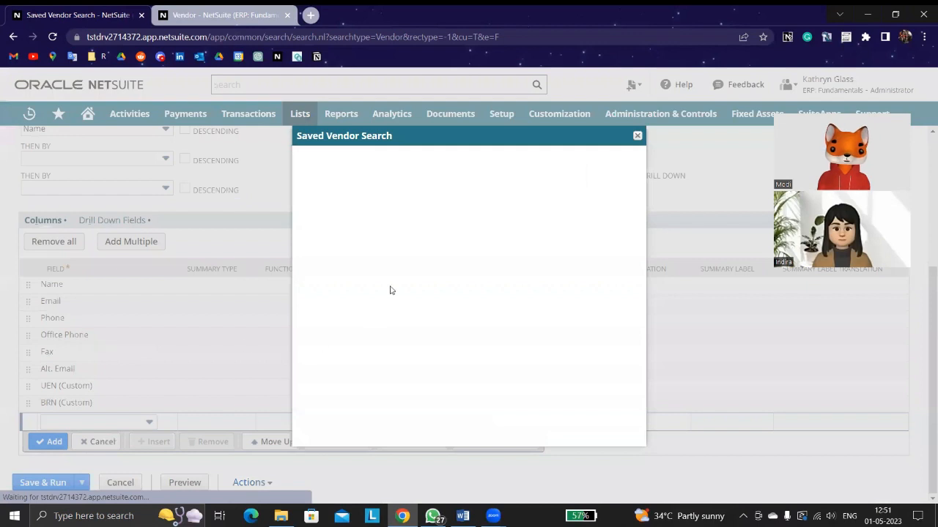
Add the address fields Address 1, City, Country and State/Province as result columns.
left_click(374, 206)
left_click(334, 174)
scroll(388, 273, "down", 2)
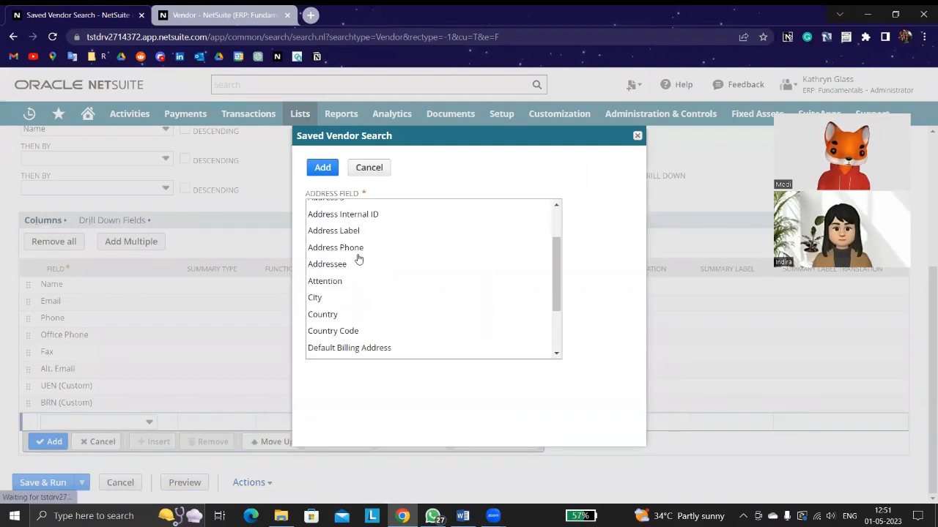
scroll(358, 278, "up", 2)
left_click(346, 230)
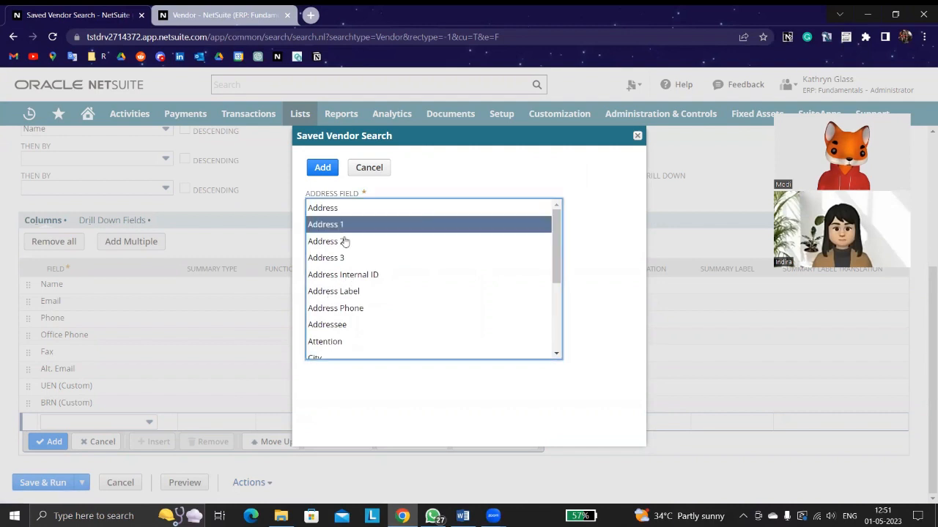
scroll(352, 278, "down", 3)
left_click(327, 242)
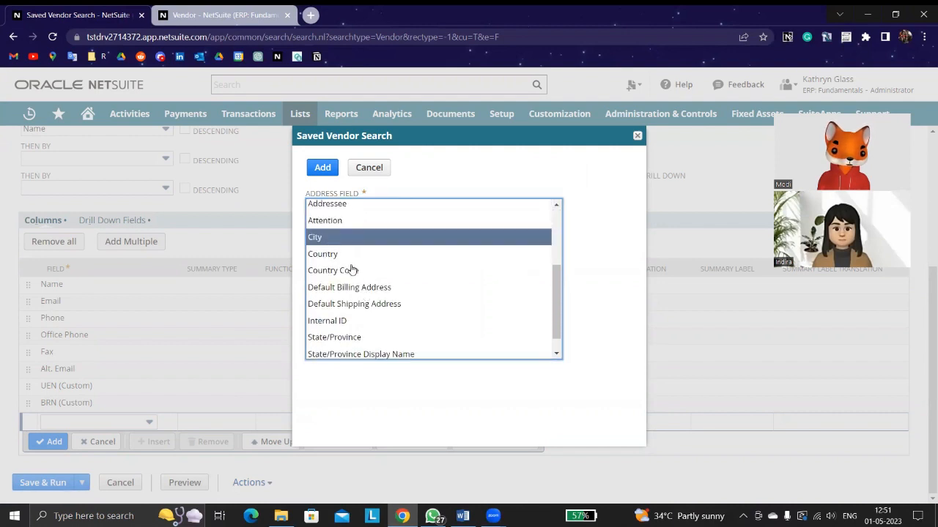
left_click(343, 256)
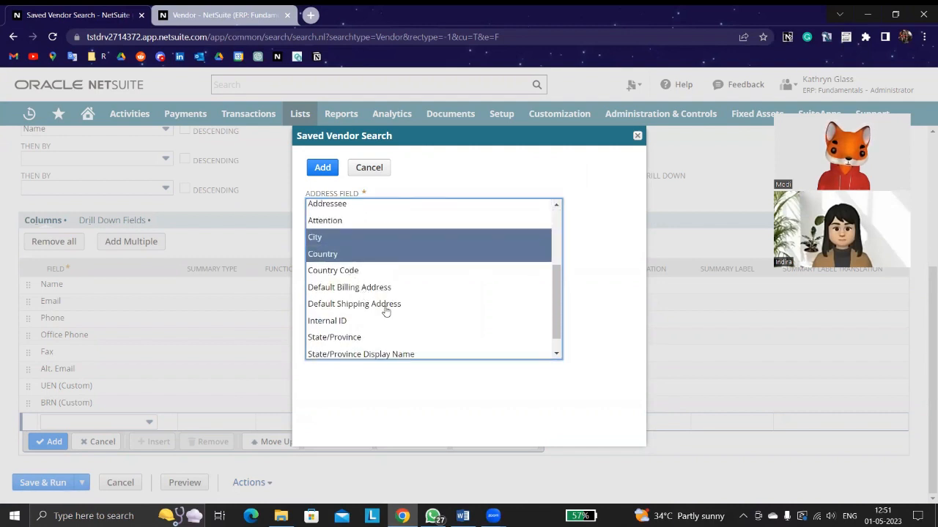
scroll(382, 308, "down", 1)
left_click(341, 318)
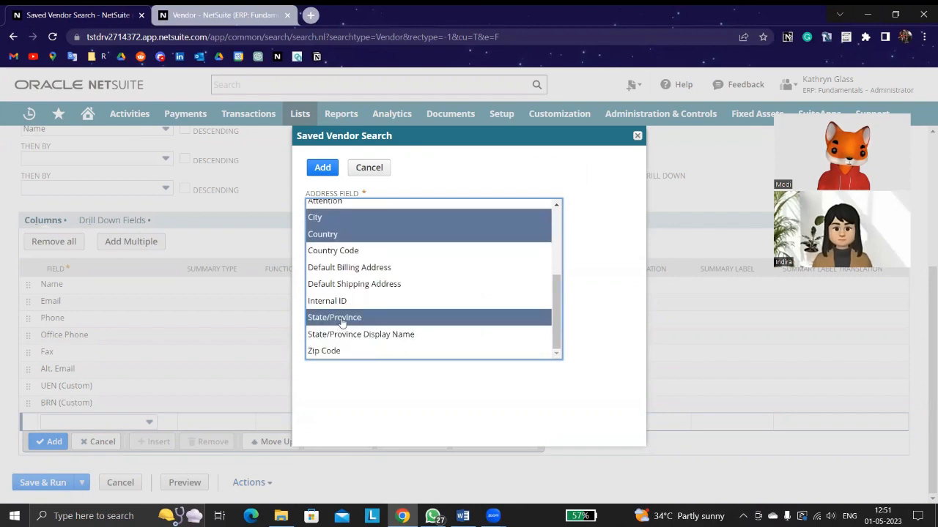
left_click(322, 167)
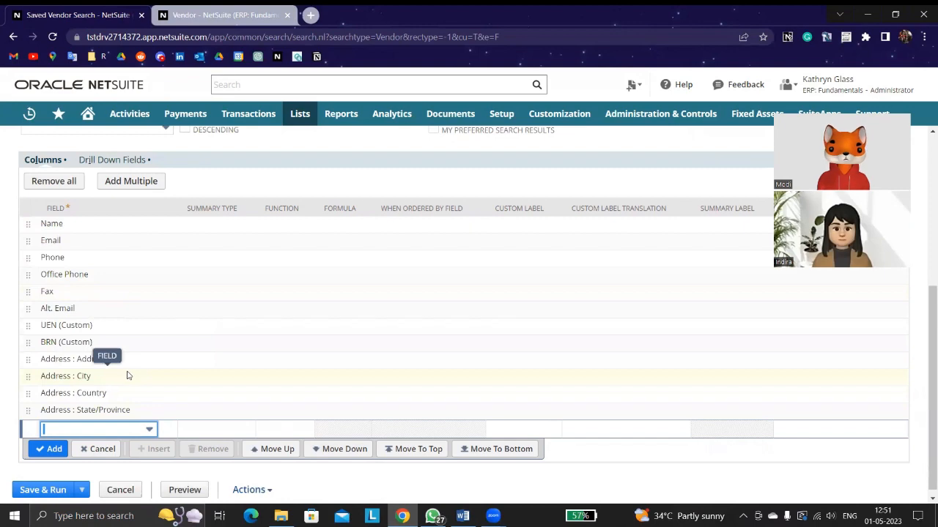
Save and run the vendor search and review its results list.
scroll(205, 236, "up", 3)
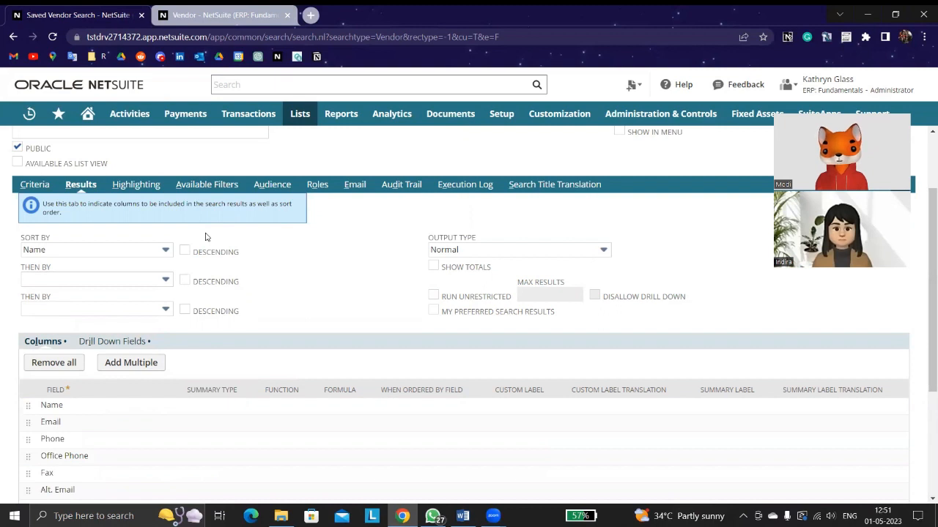
scroll(205, 236, "up", 2)
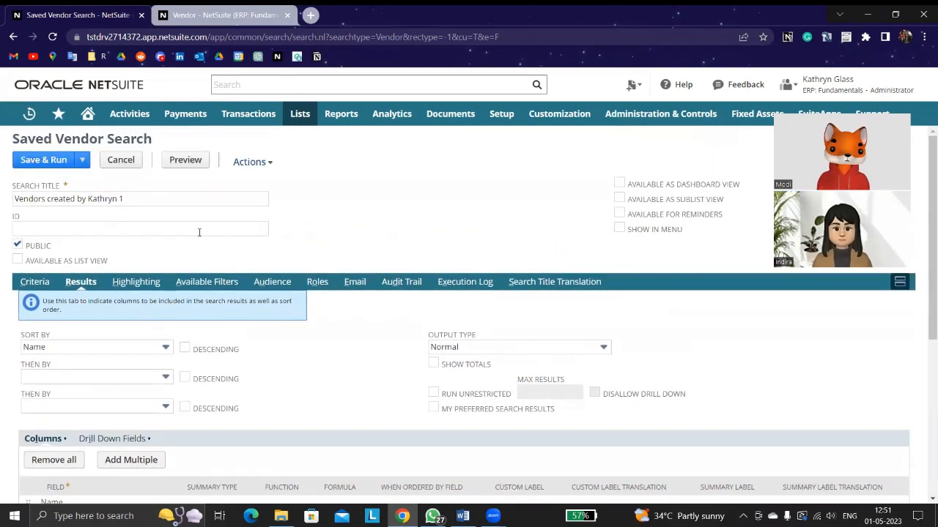
left_click(38, 160)
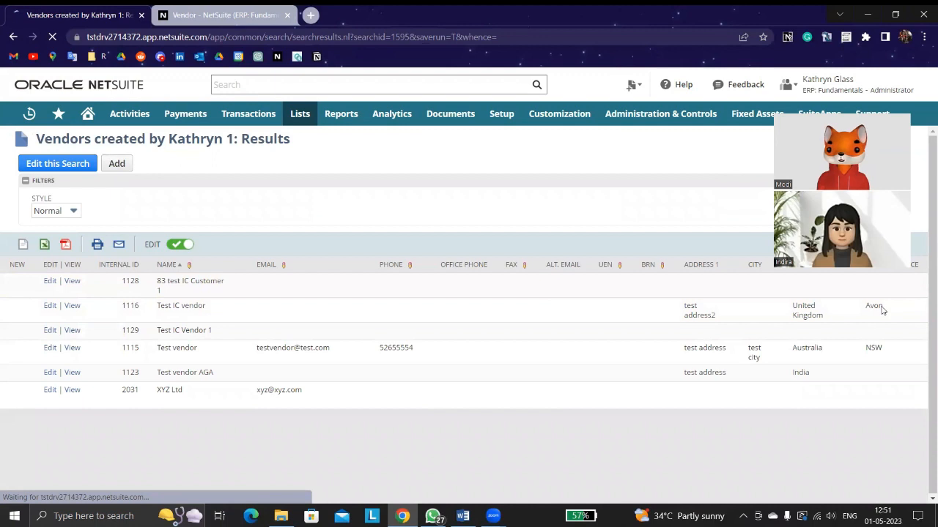
left_click_drag(905, 244, 865, 239)
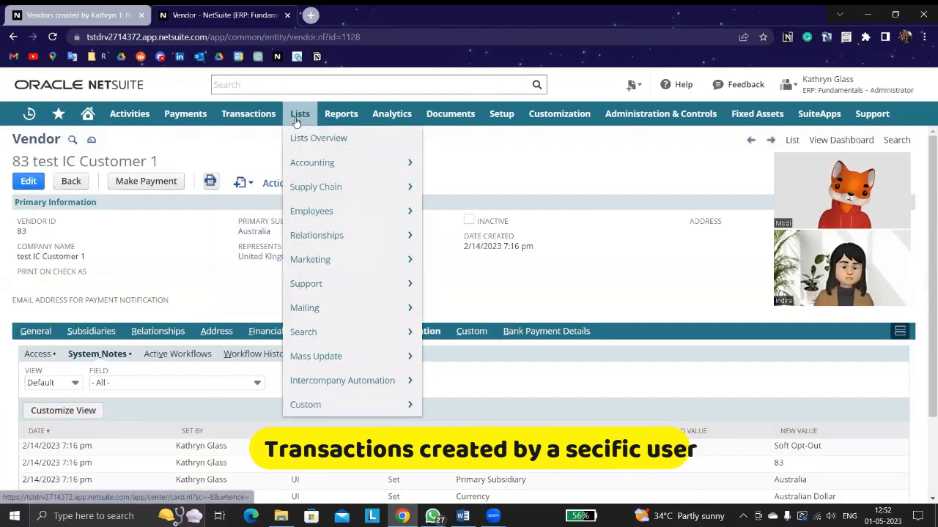
Open the list of vendor bills and view the GNSHA Ltd bill with transaction number 161.
mouse_move(248, 114)
mouse_move(255, 183)
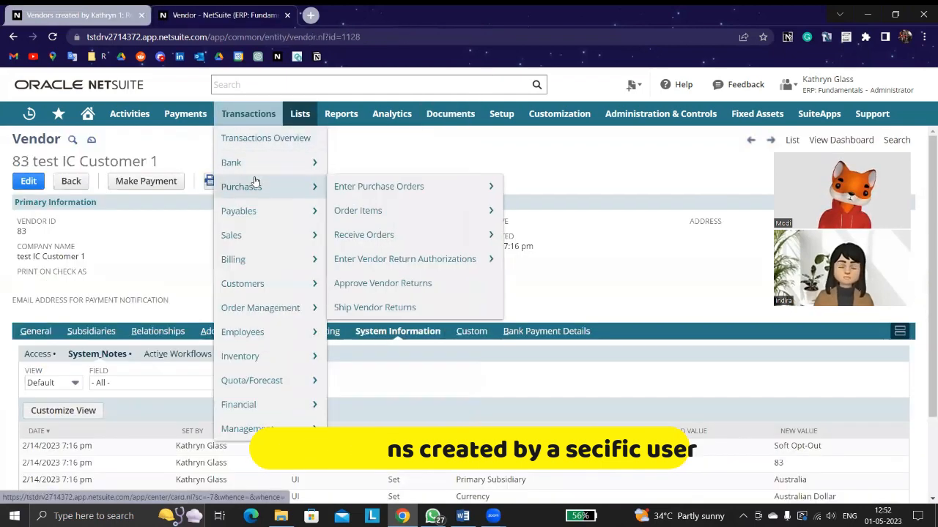
mouse_move(293, 211)
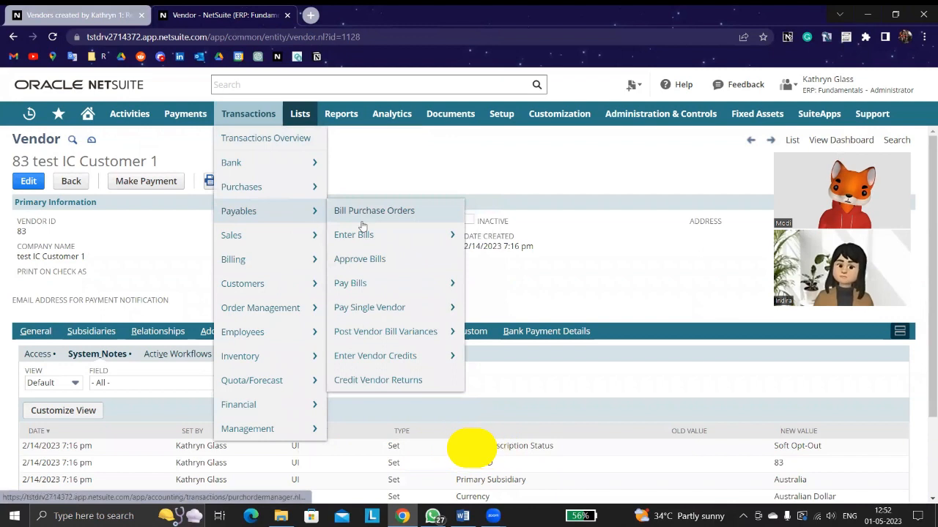
mouse_move(446, 234)
left_click(477, 234)
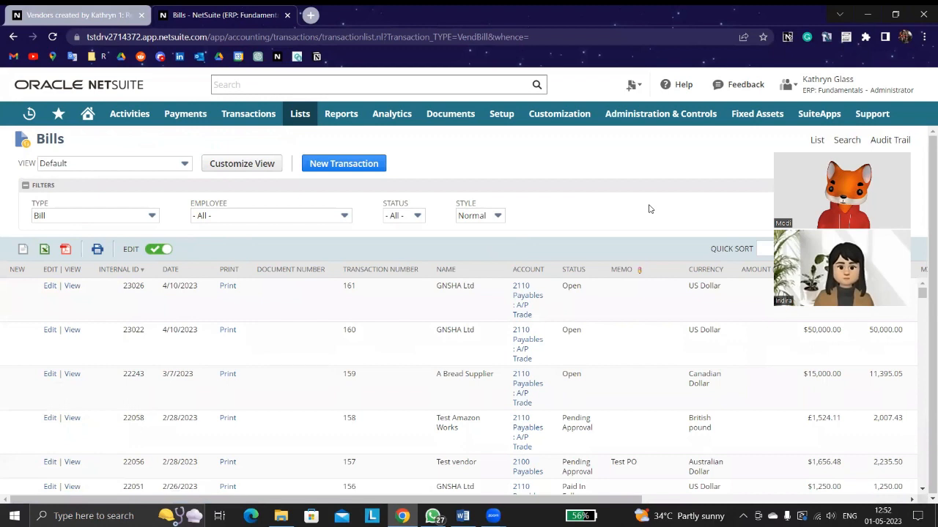
left_click(71, 291)
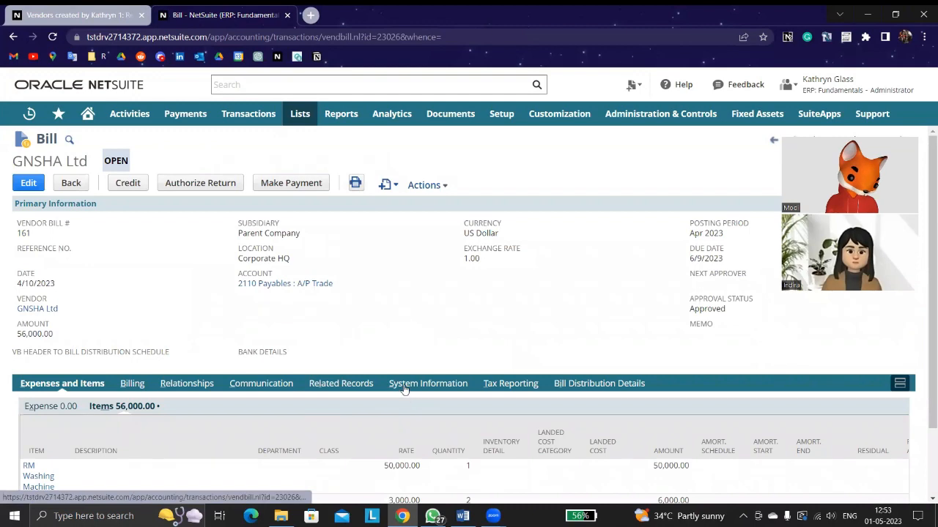
Examine the bill's system notes to see which user is recorded on the Create entry.
left_click(393, 385)
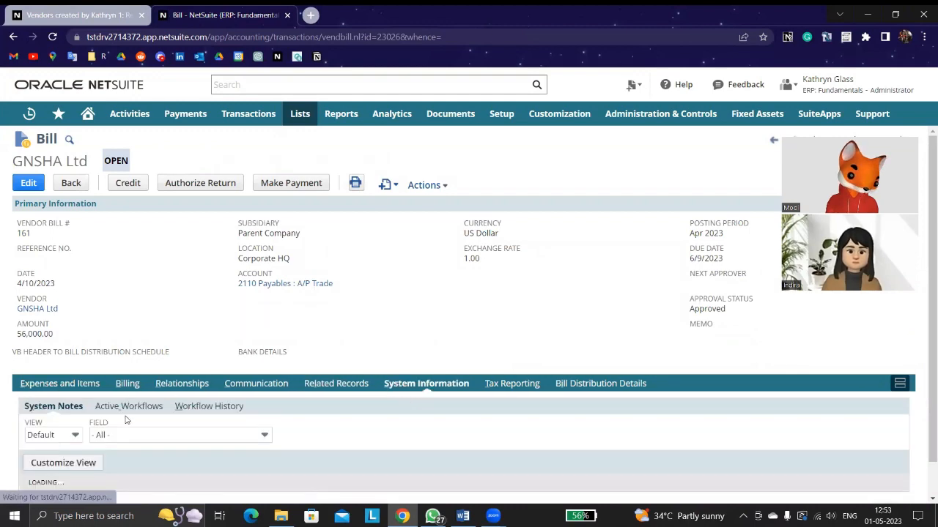
scroll(126, 418, "down", 1)
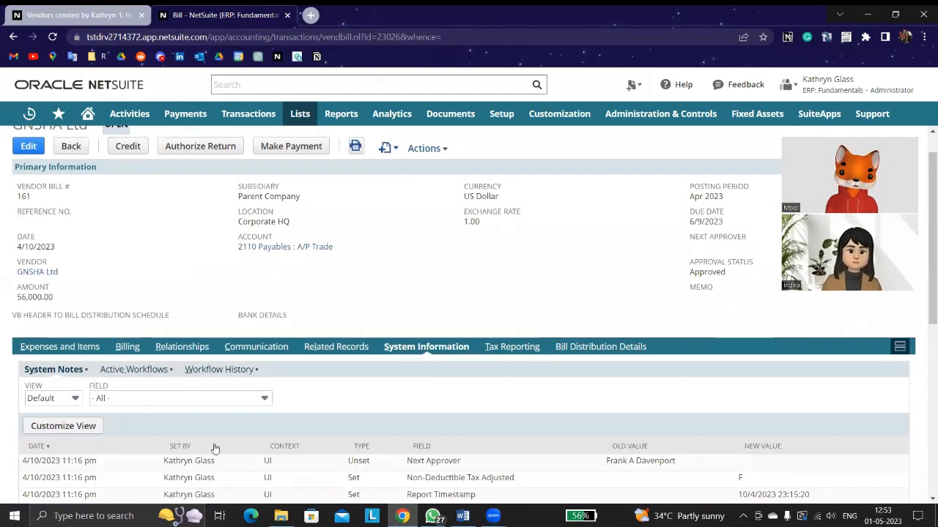
scroll(412, 389, "down", 3)
scroll(348, 277, "down", 2)
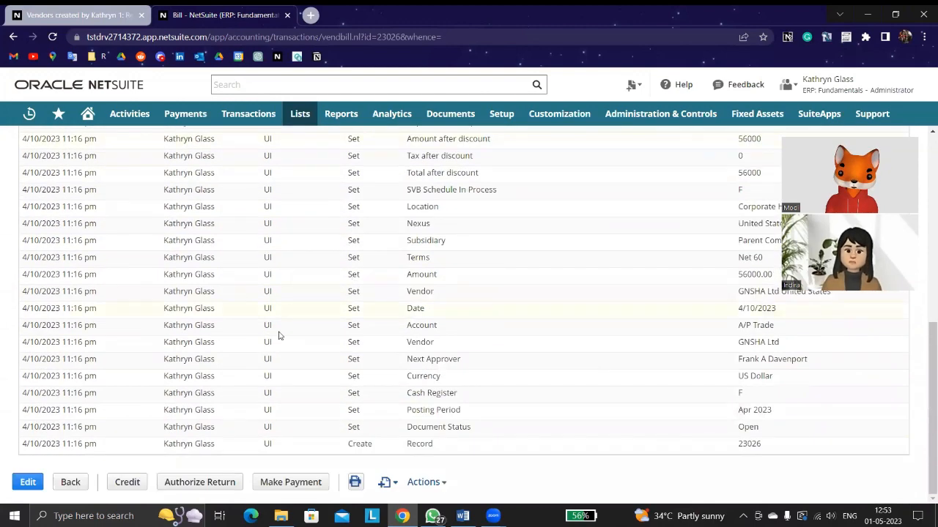
left_click_drag(220, 447, 163, 447)
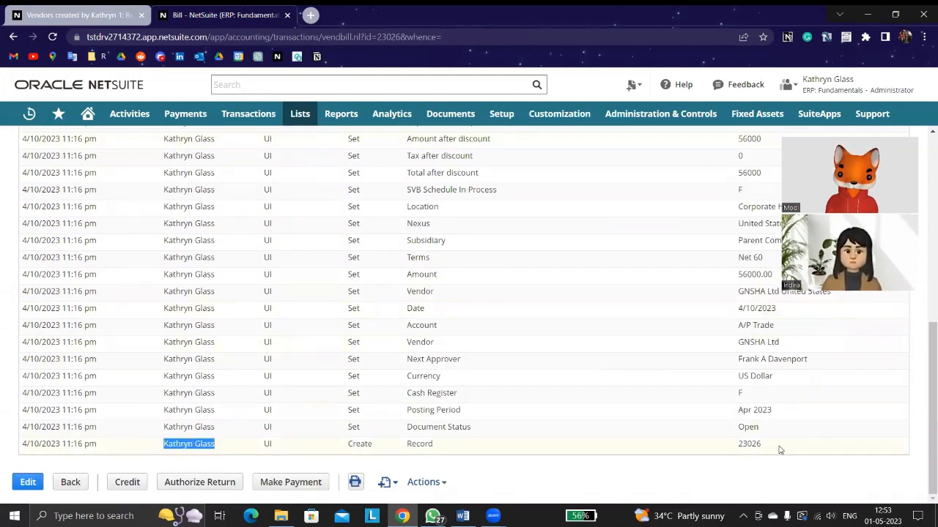
scroll(577, 436, "up", 3)
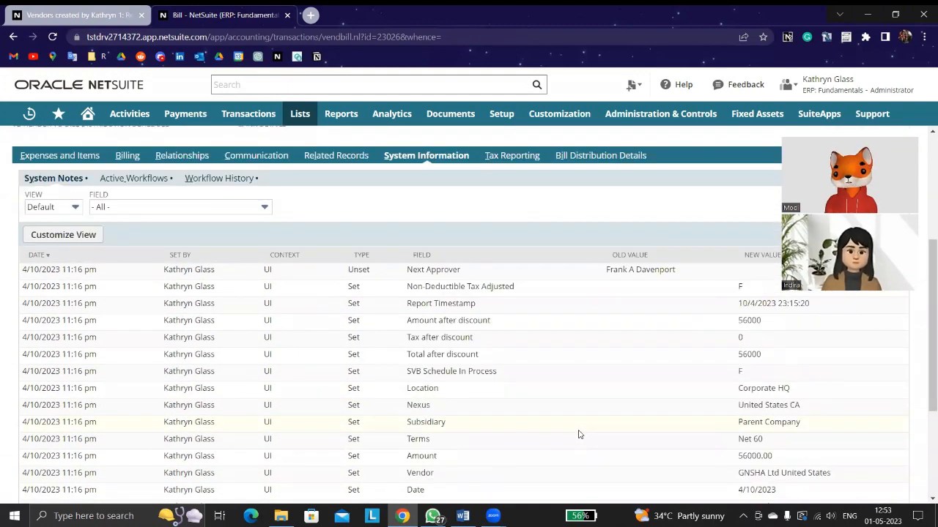
scroll(561, 425, "up", 3)
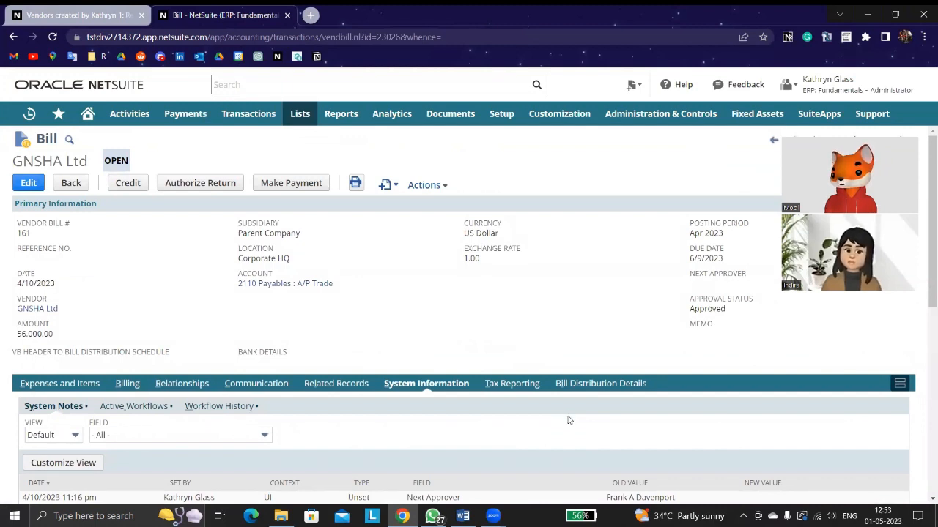
Return to the browser tab with the vendor search results and start a new saved search from there.
left_click(77, 14)
mouse_move(300, 113)
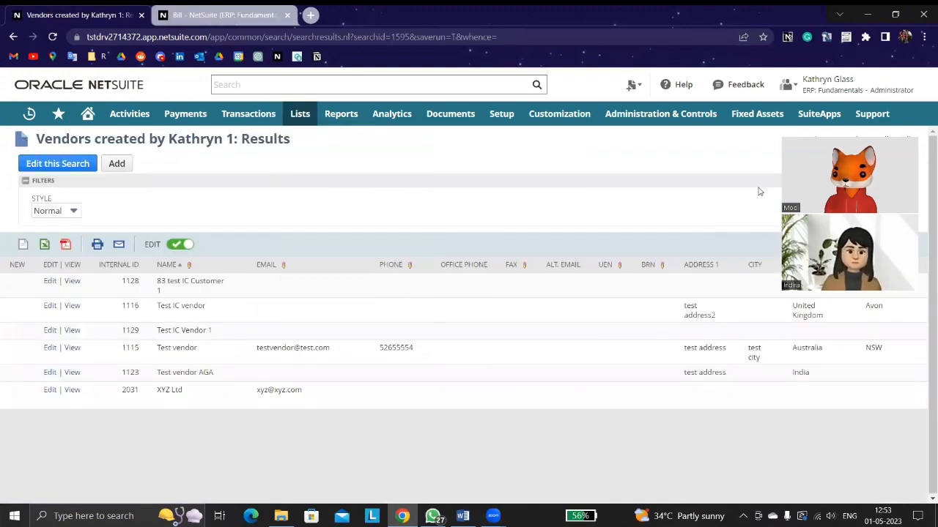
left_click(817, 140)
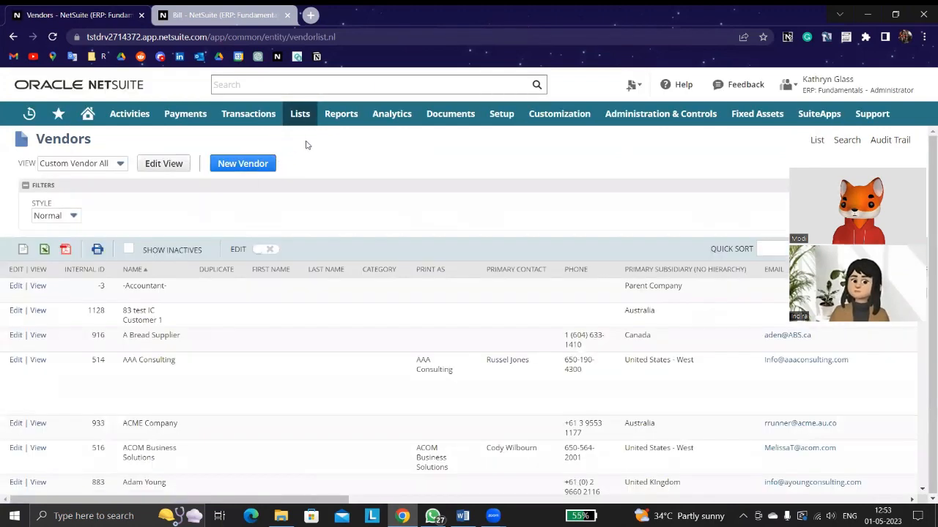
mouse_move(300, 114)
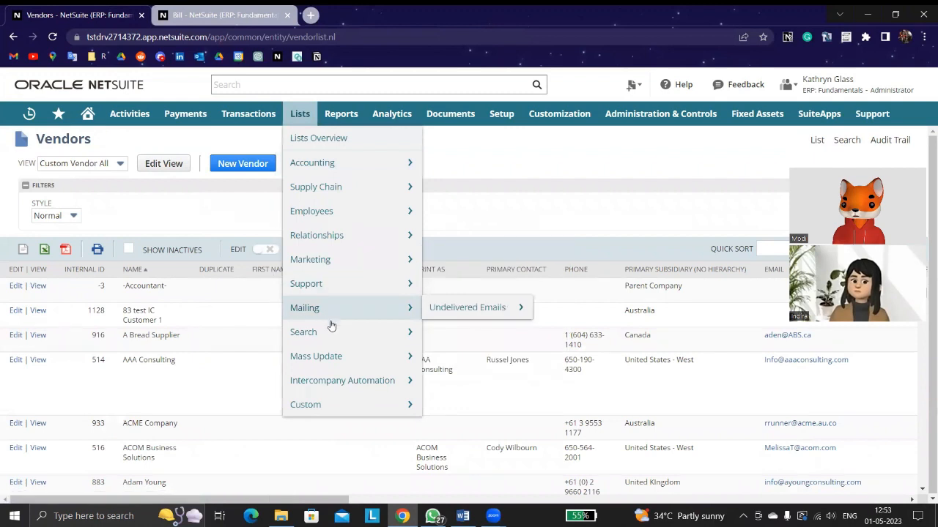
mouse_move(330, 331)
mouse_move(513, 332)
left_click(624, 336)
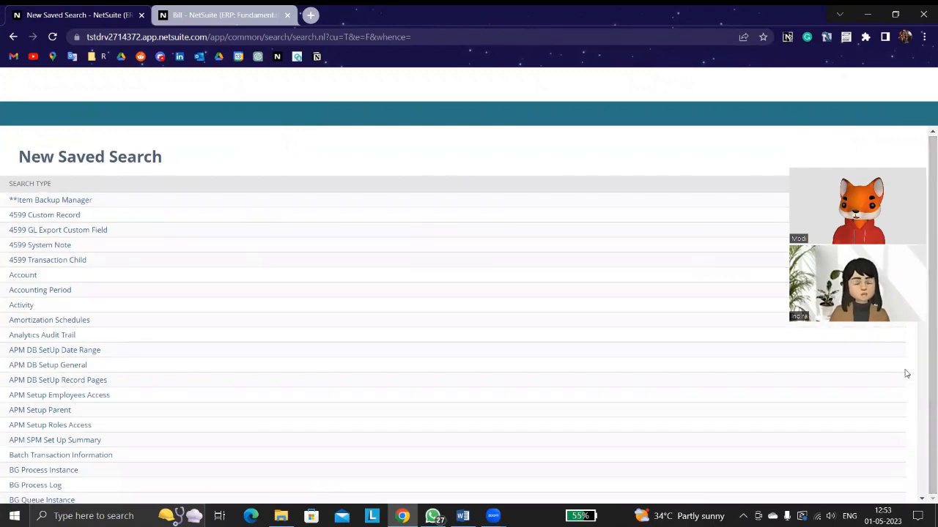
Choose Transaction as the record type for the new saved search.
scroll(596, 465, "down", 7)
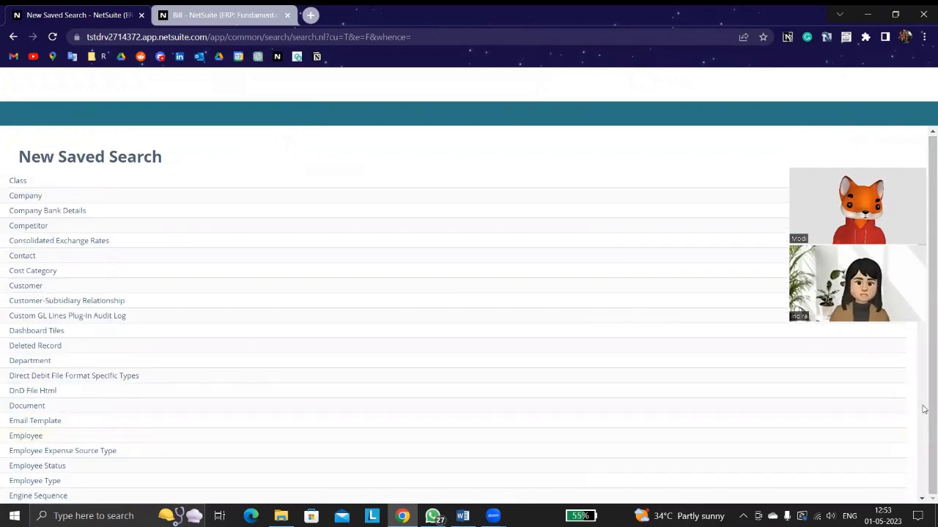
left_click(923, 410)
left_click_drag(923, 409, 920, 443)
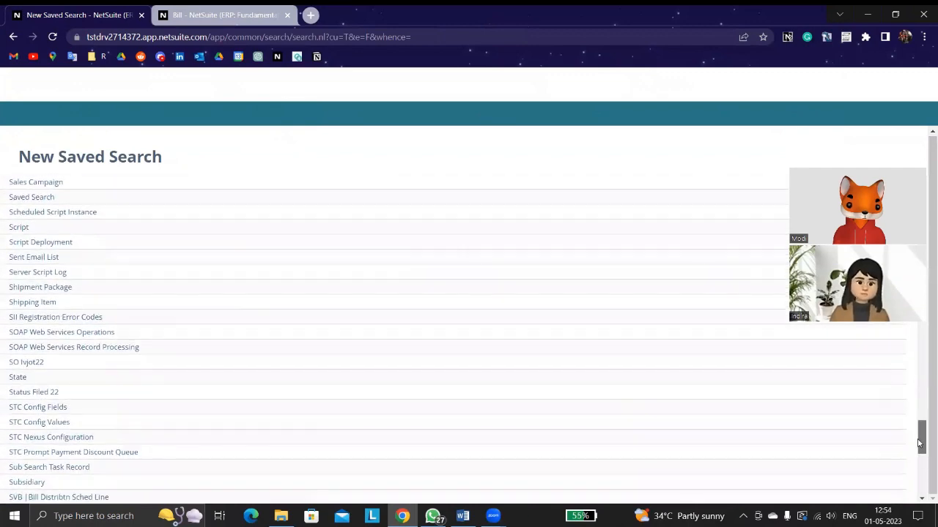
scroll(257, 395, "down", 3)
scroll(261, 389, "up", 2)
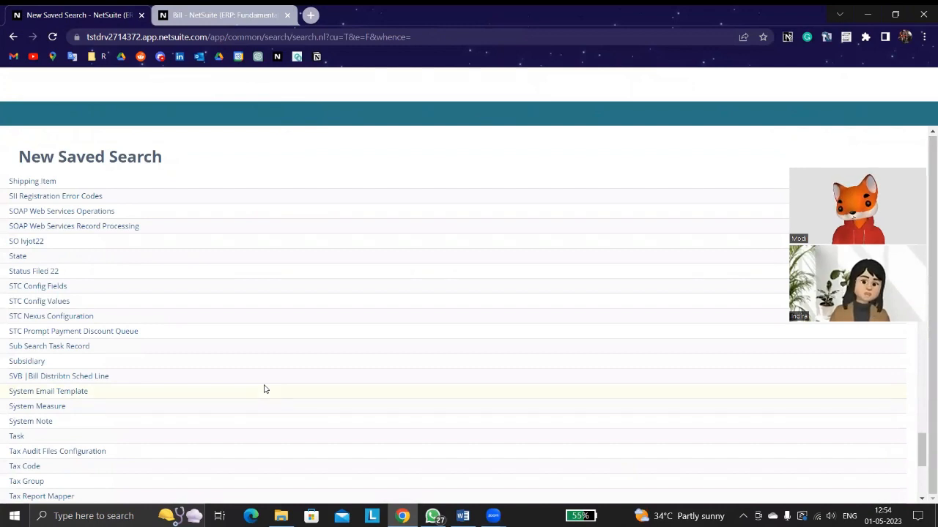
scroll(42, 356, "down", 3)
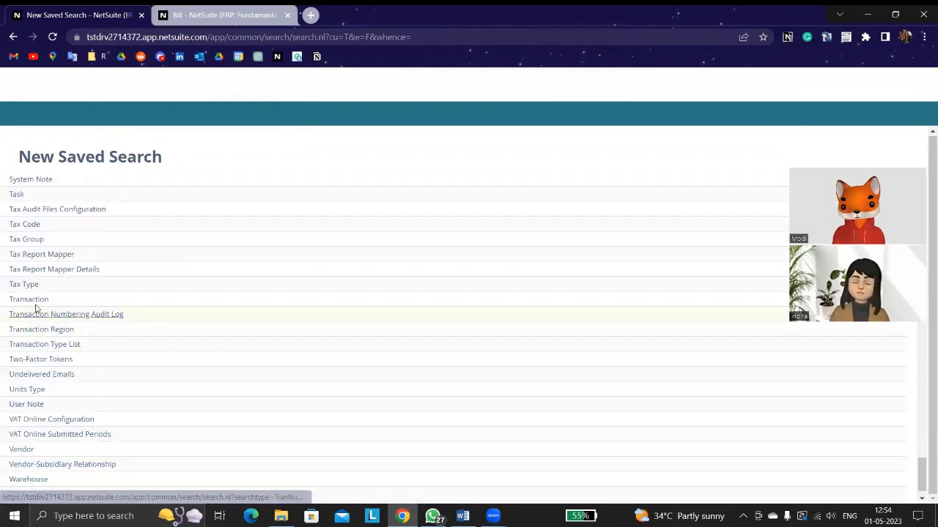
left_click(34, 301)
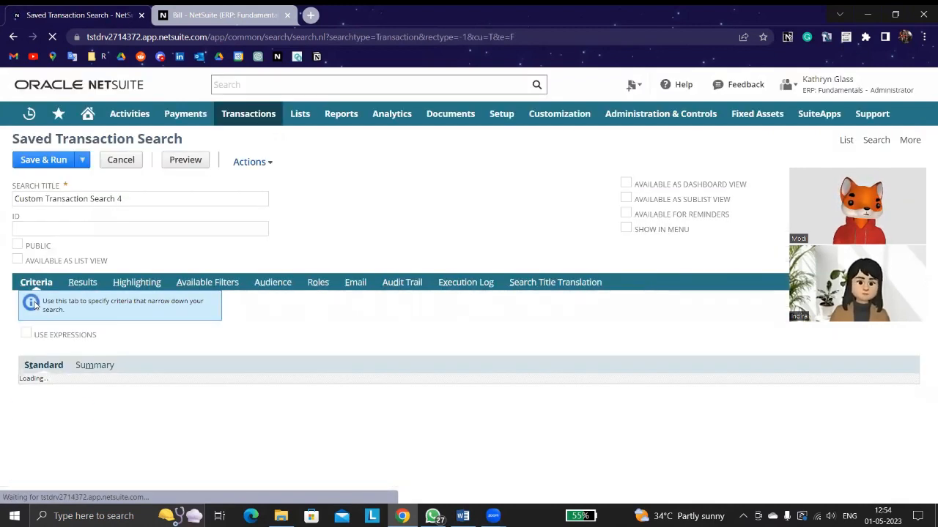
Title the search "Vendors created by" followed by the user's first name and 1, and make it public.
left_click_drag(132, 199, 37, 170)
left_click_drag(211, 149, 11, 141)
left_click(128, 192)
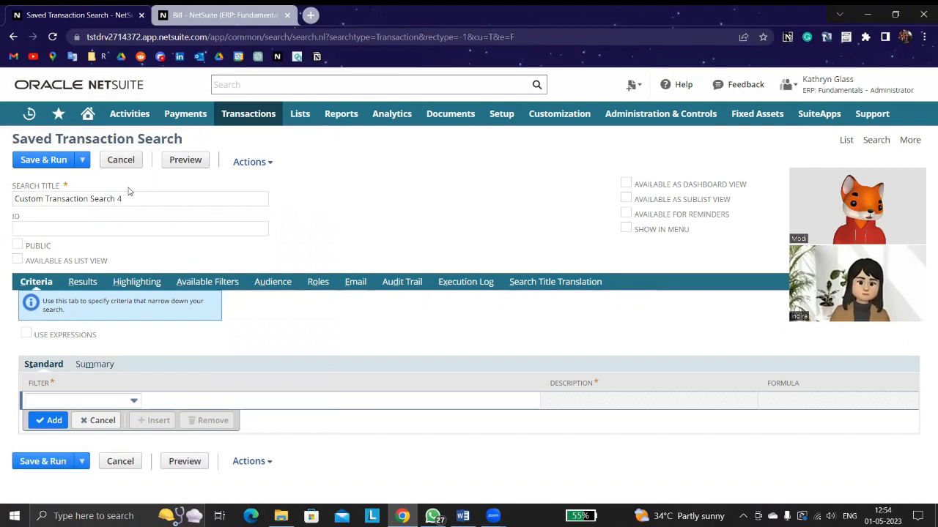
left_click_drag(127, 198, 2, 185)
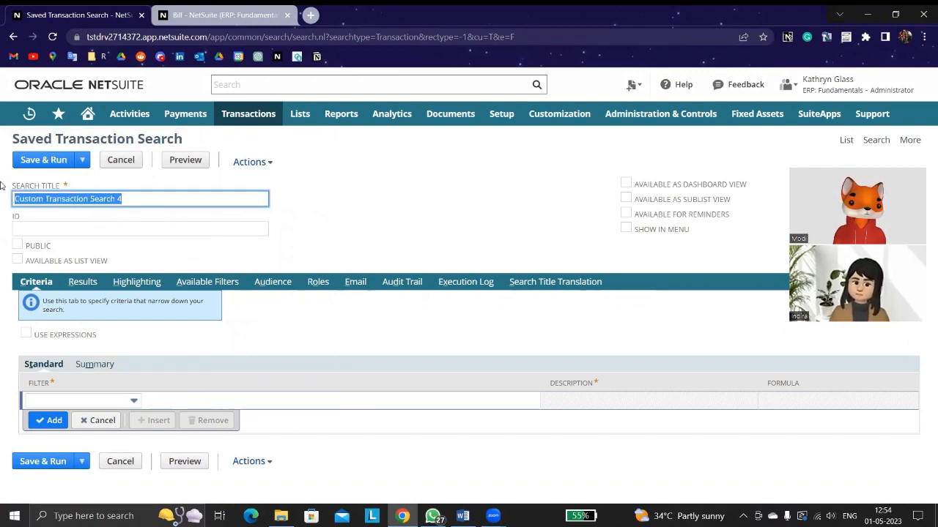
type("ven")
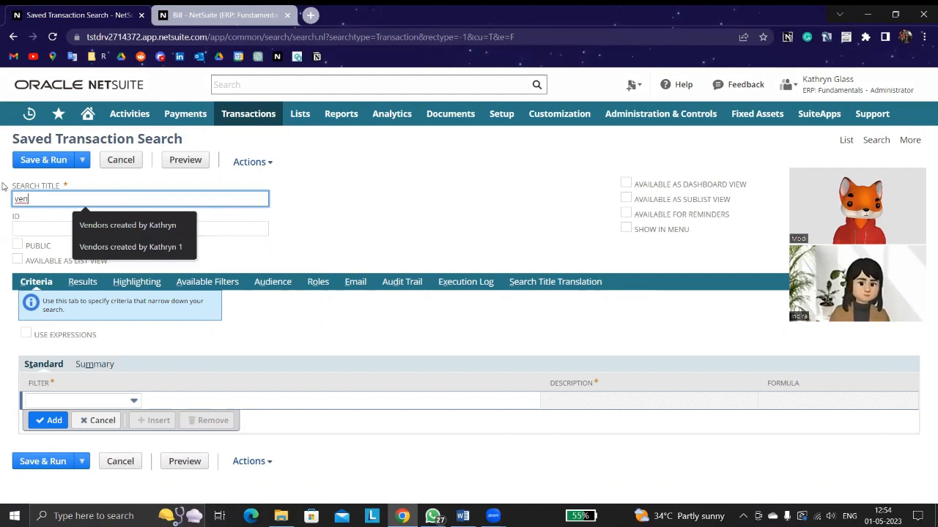
key("Down")
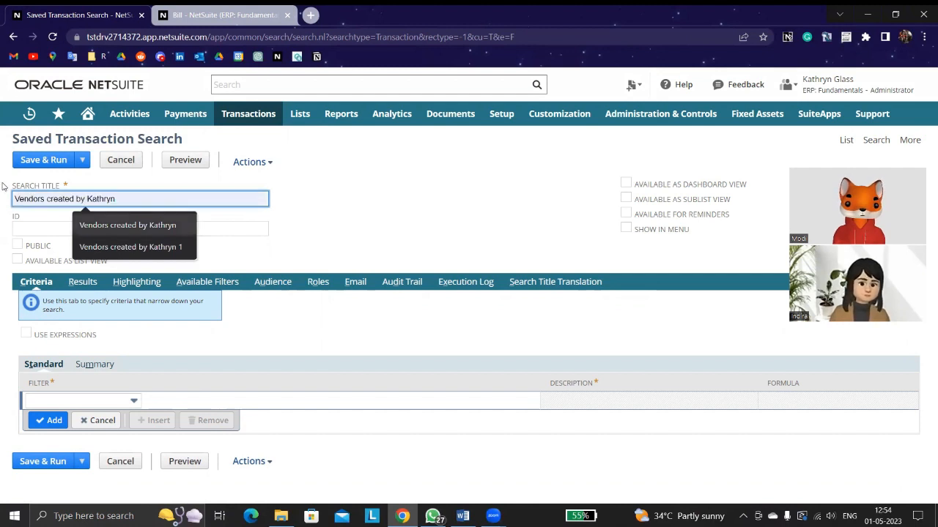
left_click(115, 226)
type("1")
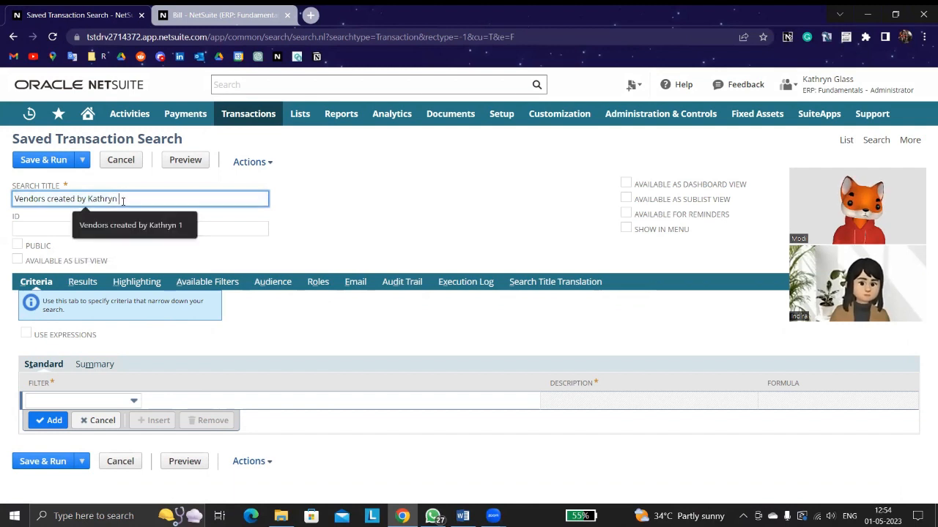
left_click(375, 209)
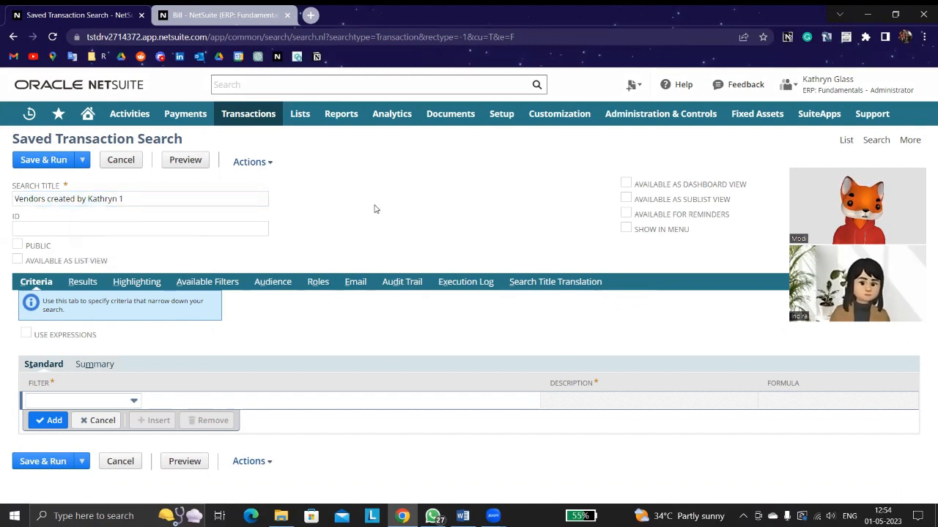
left_click(16, 244)
Add a System Notes criterion where Set by is any of the specific user whose transactions are wanted.
left_click(115, 402)
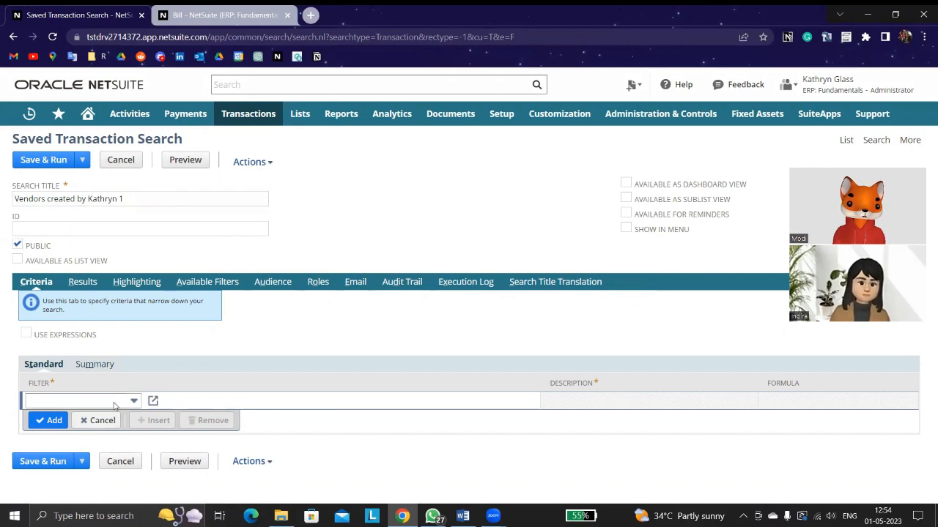
type("sy")
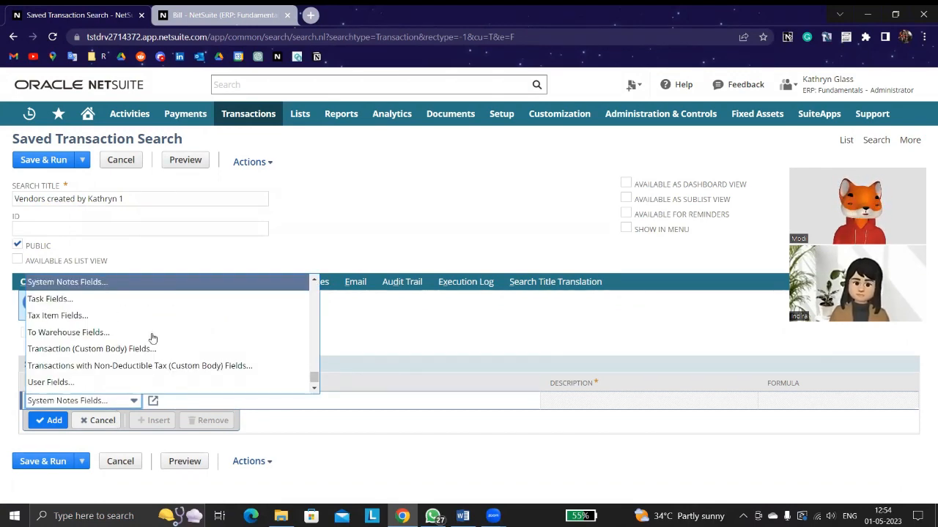
left_click(128, 286)
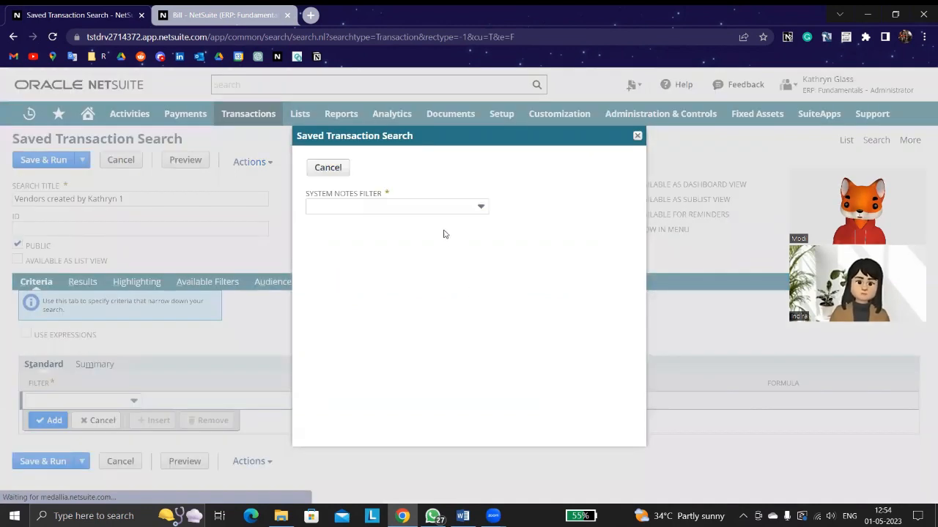
left_click(421, 211)
scroll(401, 297, "down", 1)
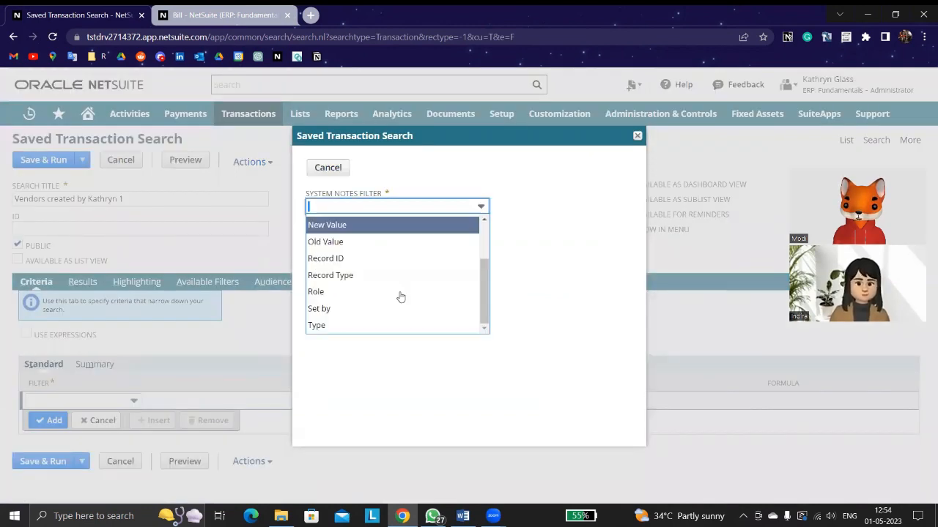
left_click(335, 310)
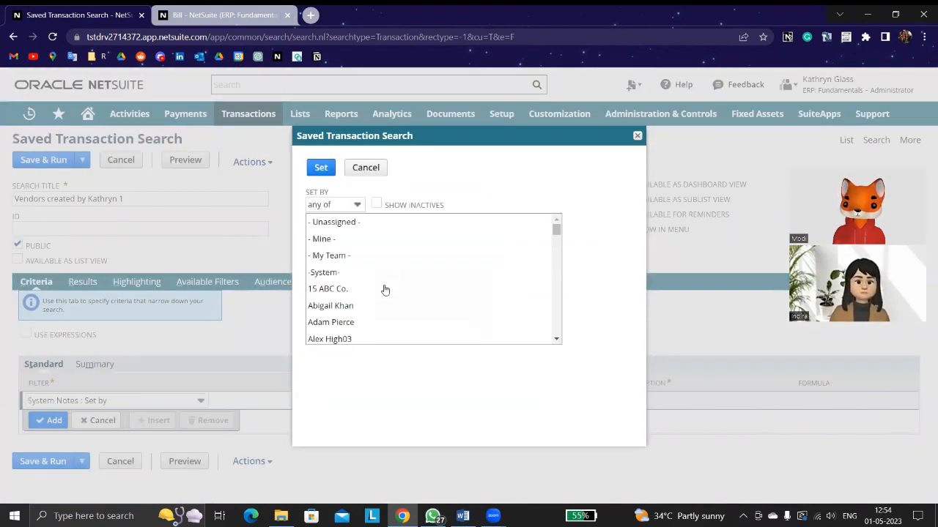
scroll(356, 318, "down", 5)
scroll(358, 320, "down", 6)
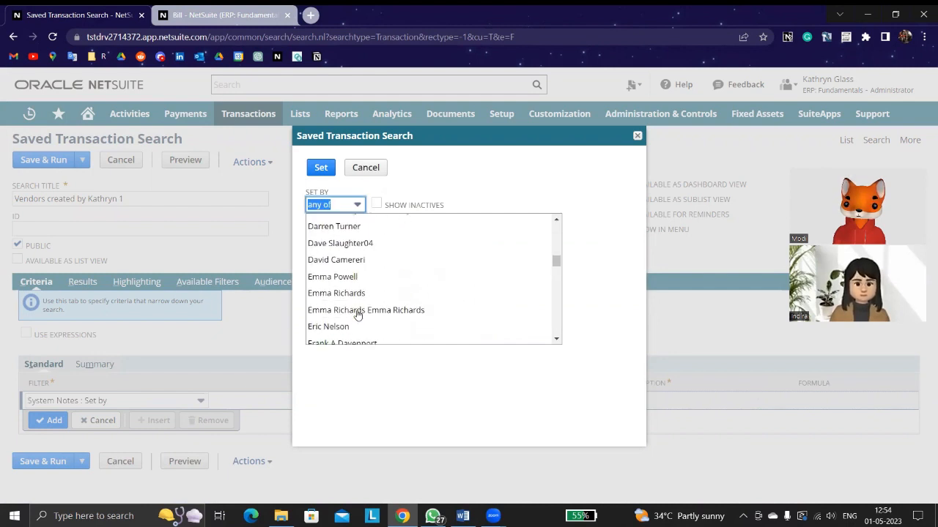
scroll(357, 318, "down", 4)
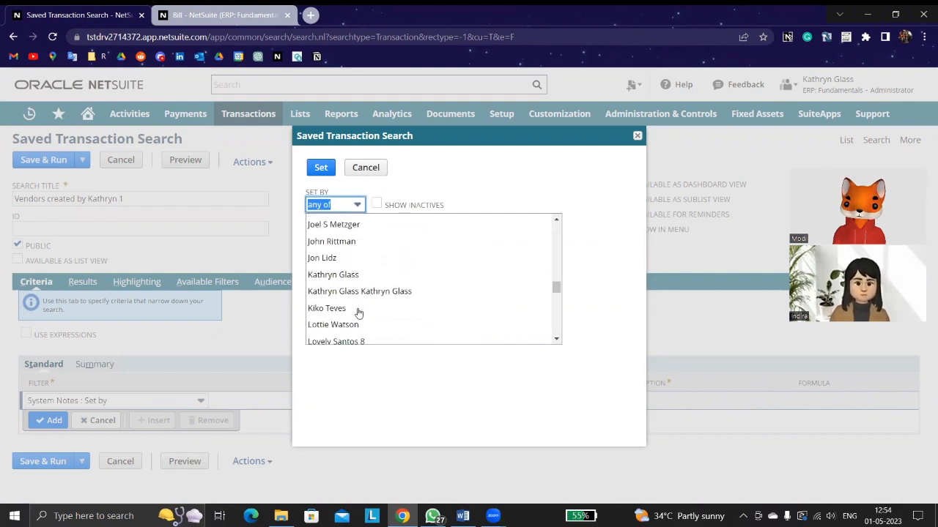
left_click(356, 275)
left_click(319, 169)
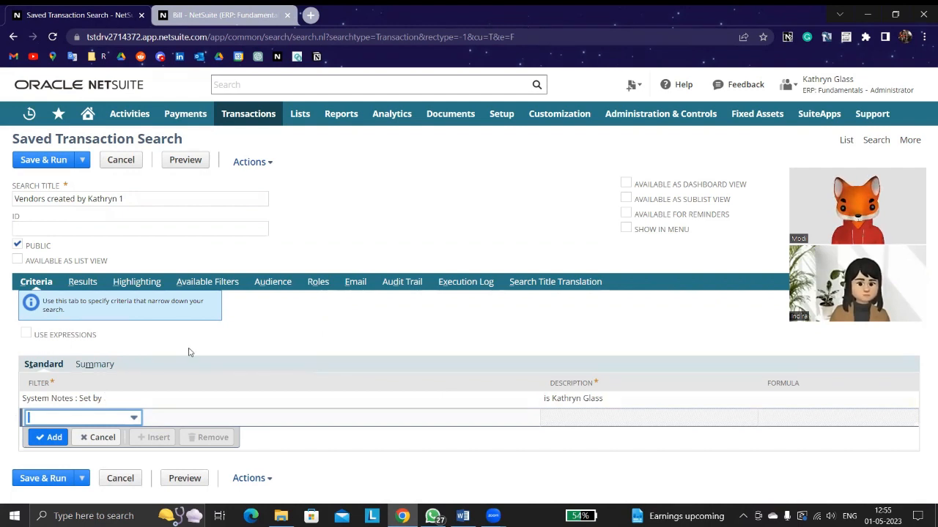
Add a Main Line criterion set to Yes to the transaction search.
left_click(96, 421)
type("m")
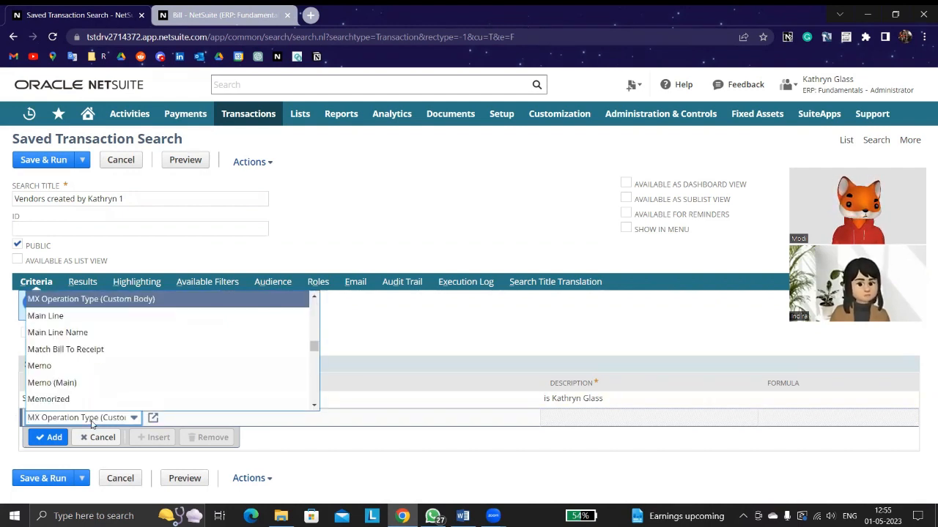
type("ain Line")
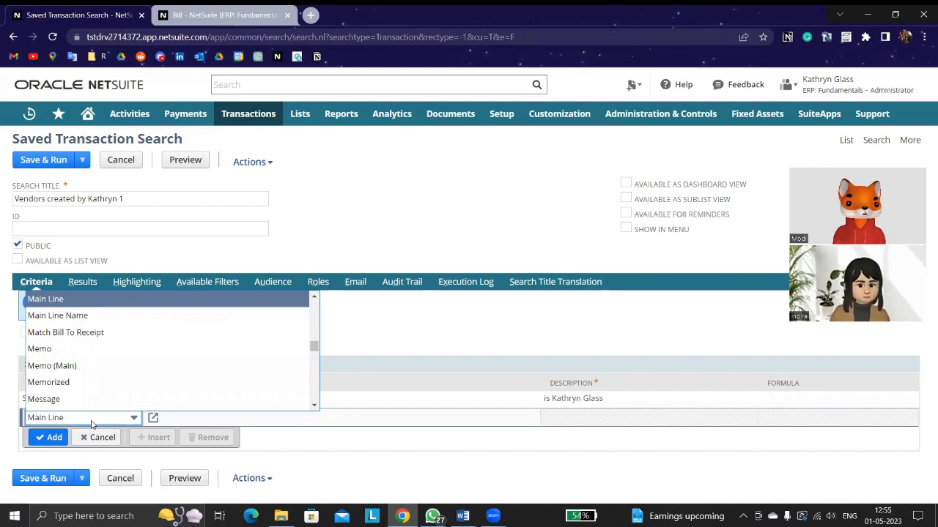
left_click(88, 299)
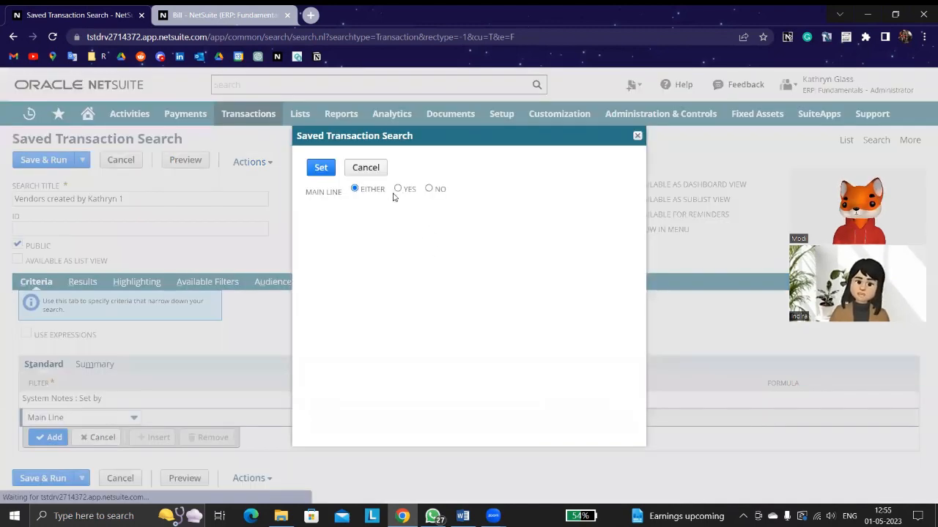
left_click(397, 188)
left_click(321, 167)
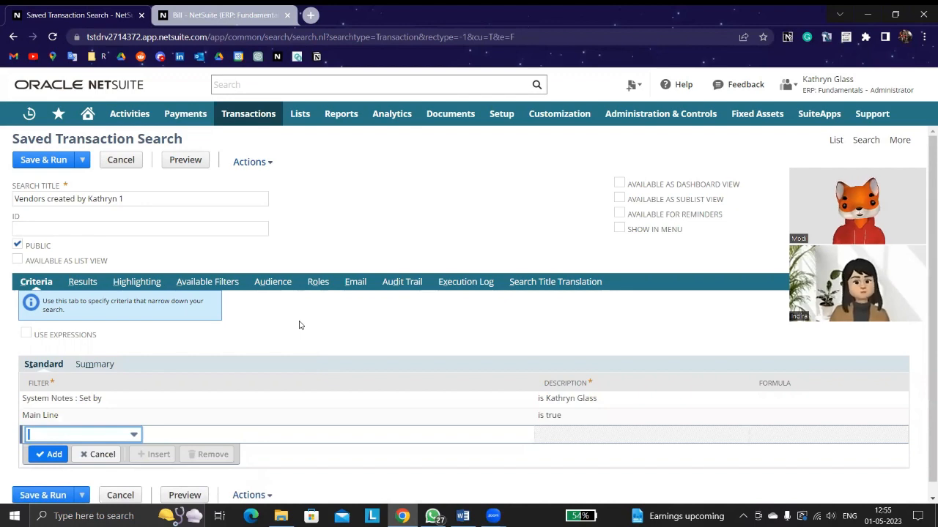
Remove the Order Type and * columns from the search results, keeping Date as the first column.
left_click(83, 282)
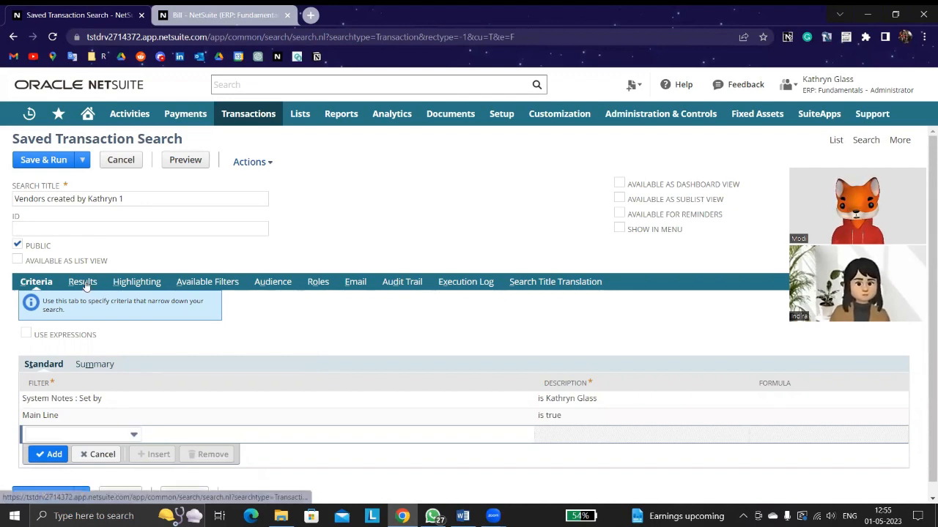
scroll(110, 212, "up", 2)
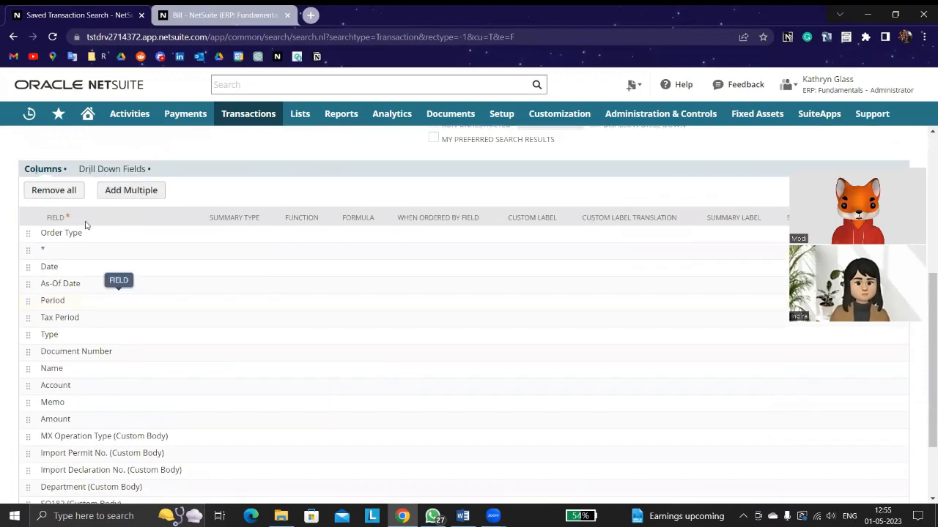
left_click(84, 233)
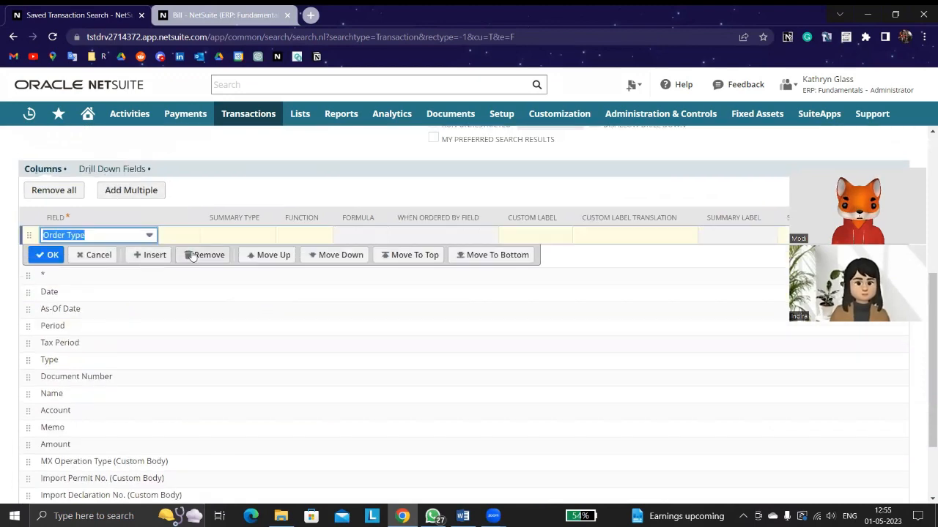
left_click(192, 254)
left_click(199, 254)
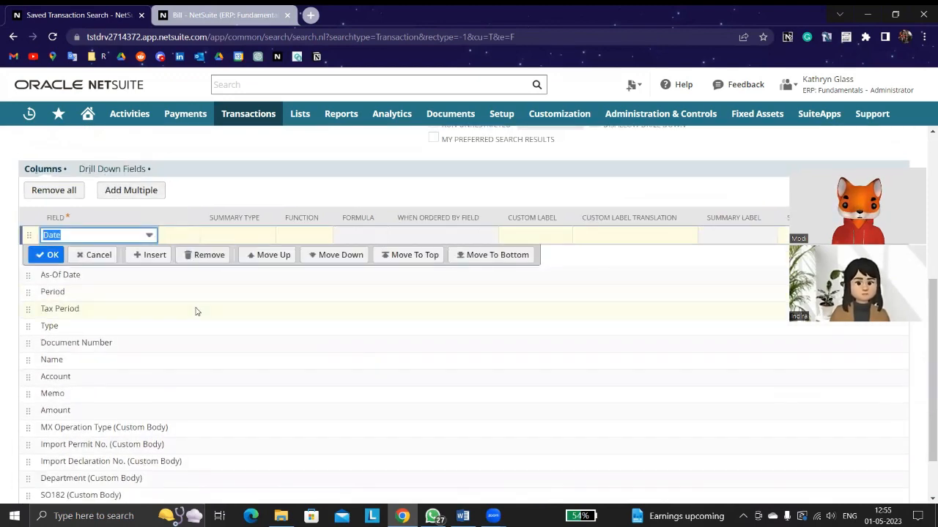
scroll(195, 310, "down", 1)
scroll(195, 311, "up", 2)
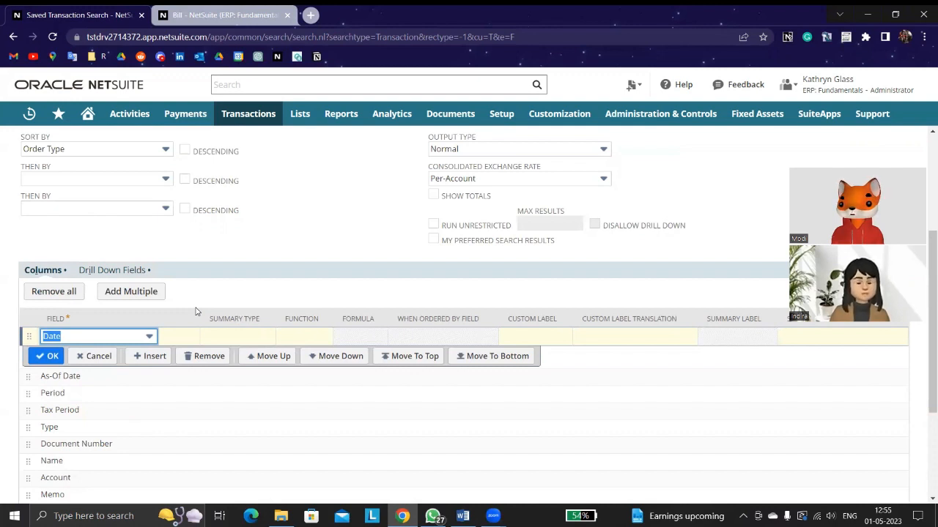
left_click(46, 356)
scroll(246, 289, "down", 3)
scroll(246, 289, "up", 5)
scroll(246, 289, "down", 1)
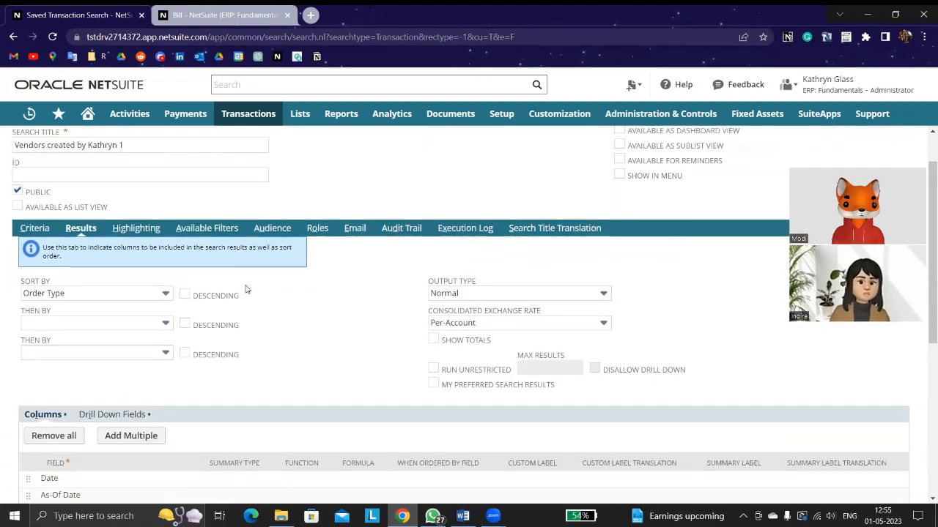
scroll(246, 290, "up", 1)
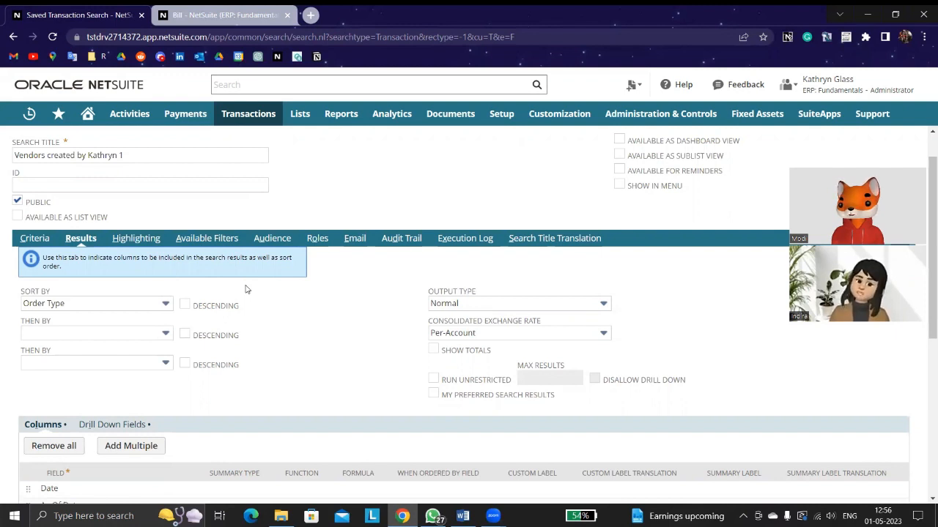
Add Date as an available filter and have it shown in the filter region.
left_click(212, 239)
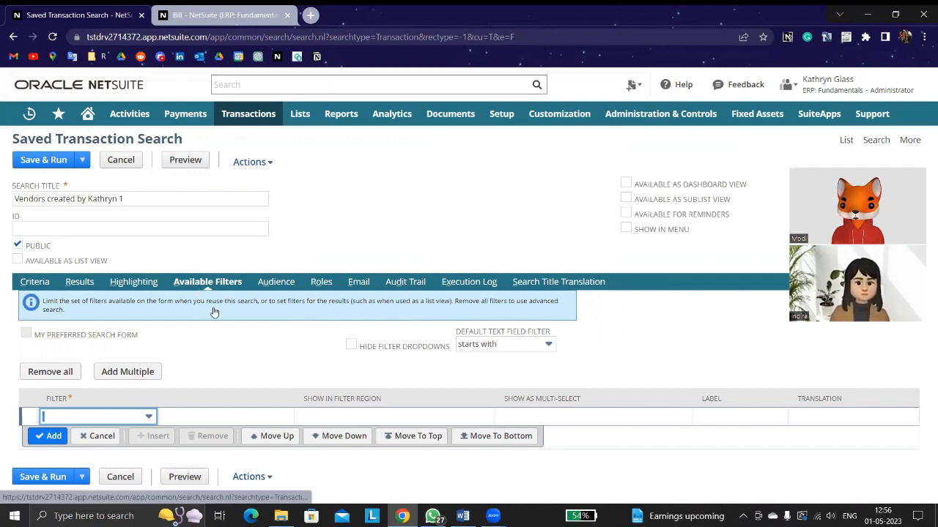
left_click(113, 423)
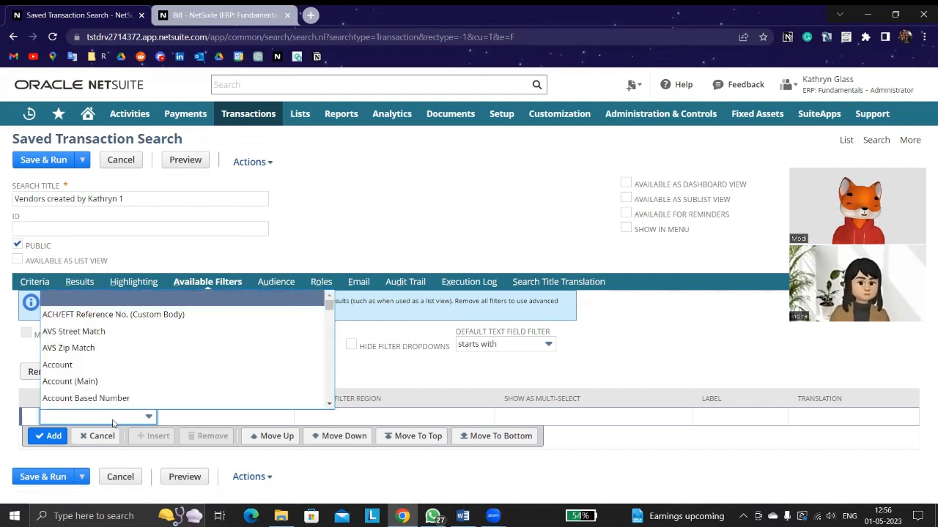
type("Date")
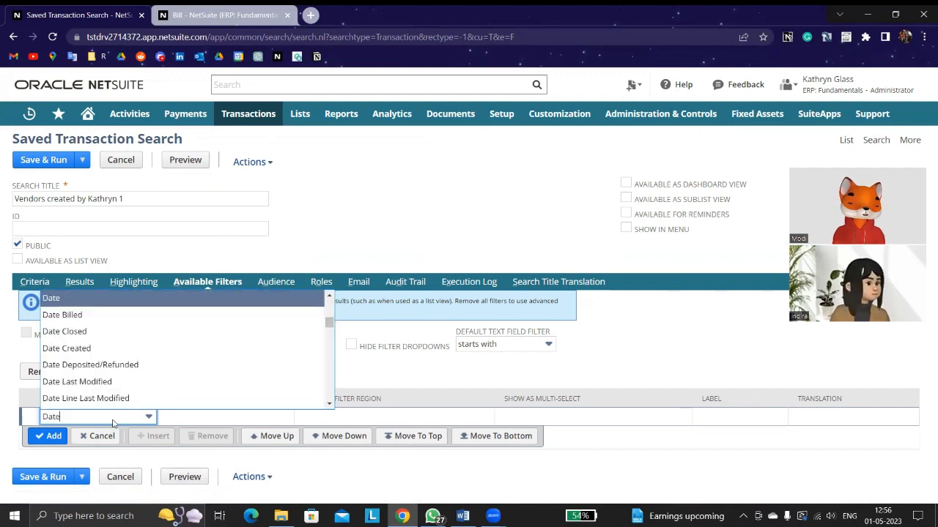
left_click(123, 299)
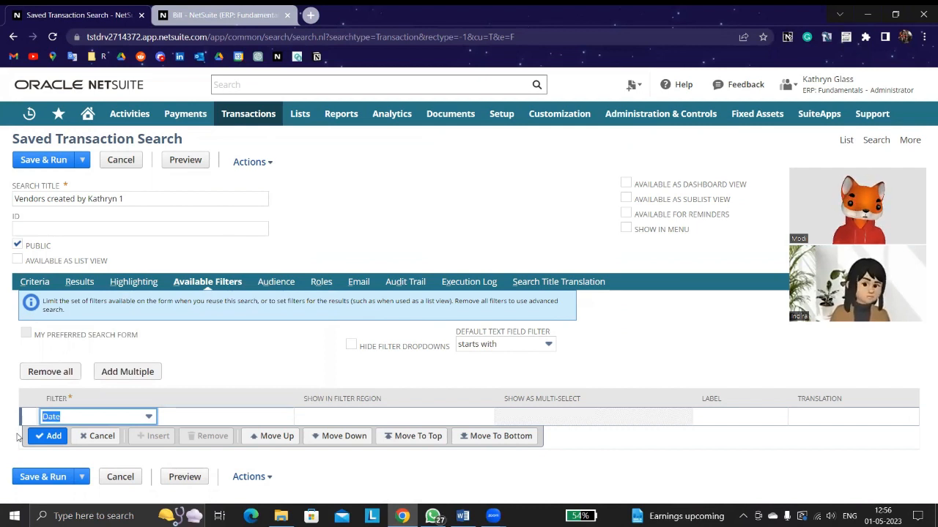
left_click(337, 417)
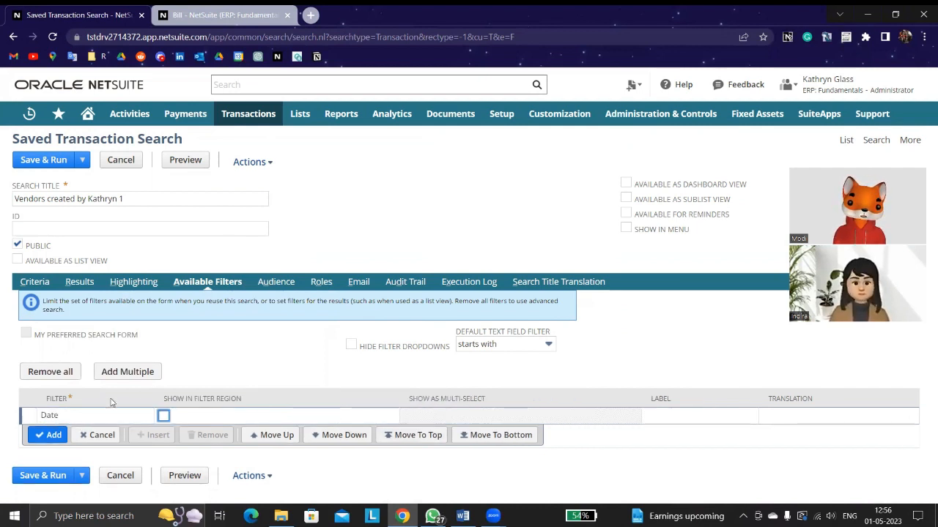
left_click(163, 416)
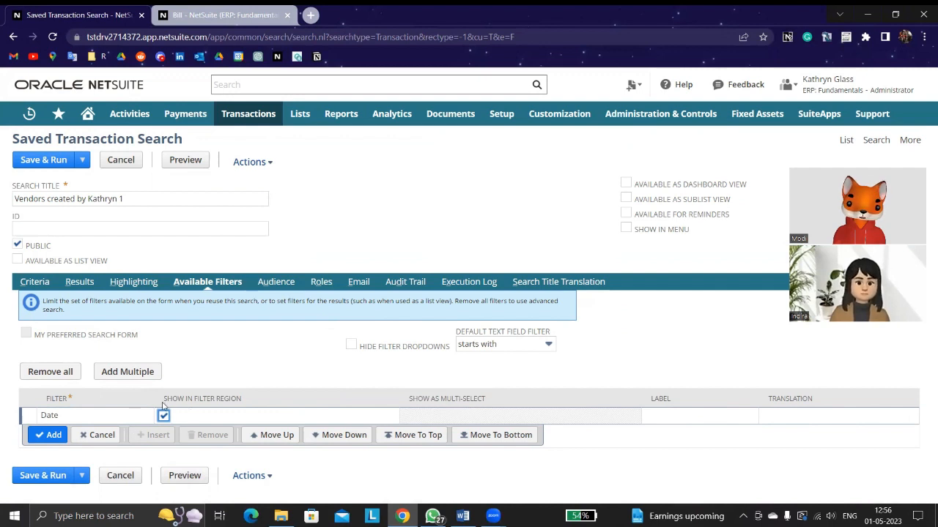
left_click_drag(163, 398, 248, 401)
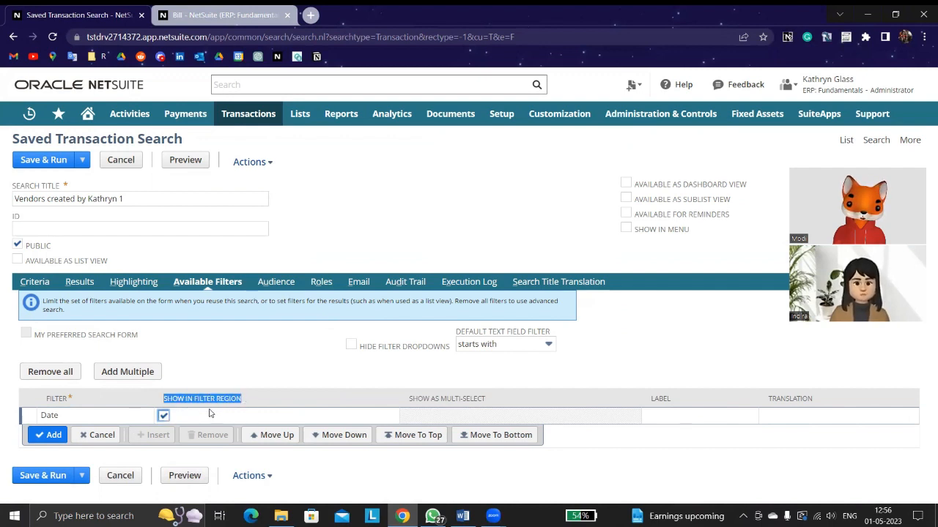
left_click(55, 436)
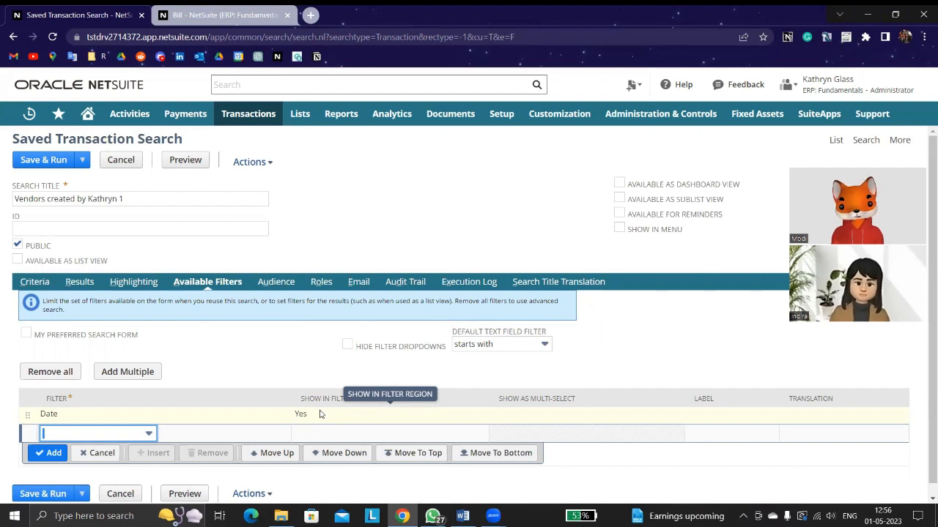
Try to save and run the search, then return to its form and change the number ending the title to 12.
left_click(40, 167)
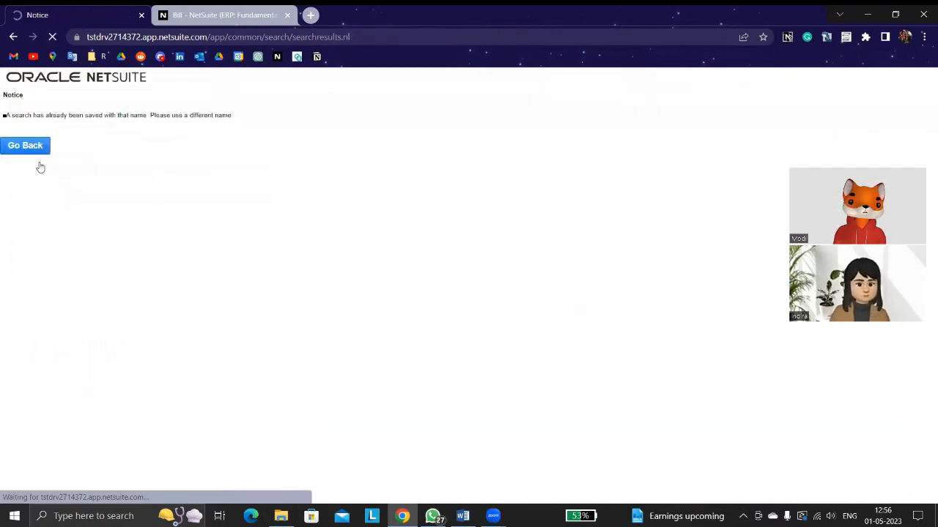
left_click(41, 151)
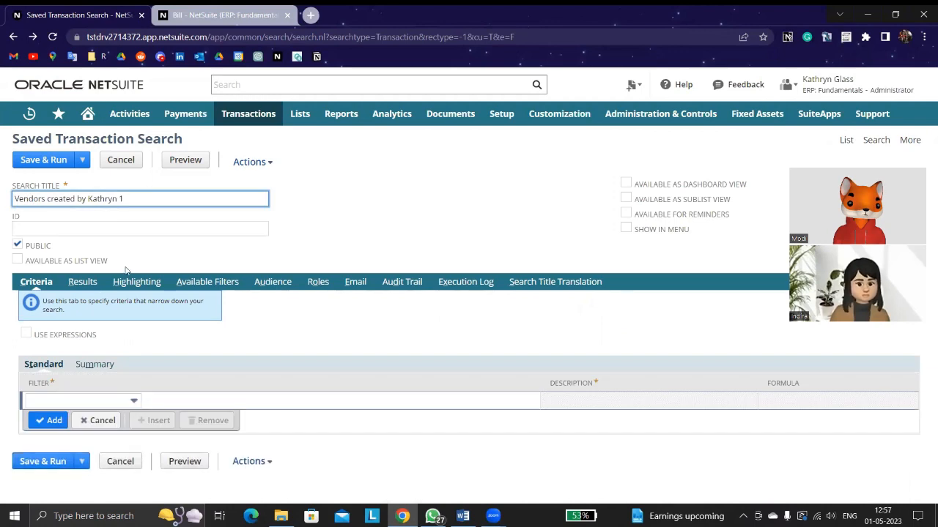
type("2")
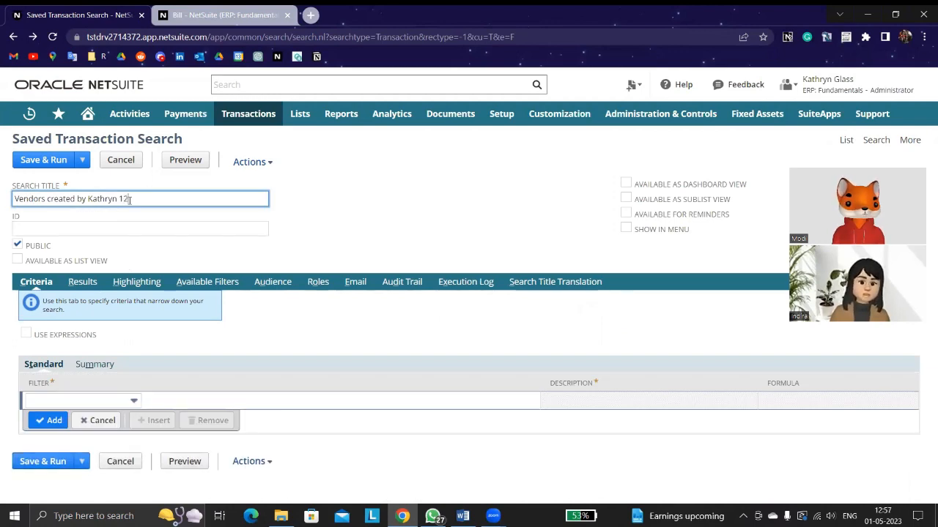
left_click(334, 206)
Re-enter the System Notes criterion with Set by as any of the user whose transactions are wanted.
left_click(125, 398)
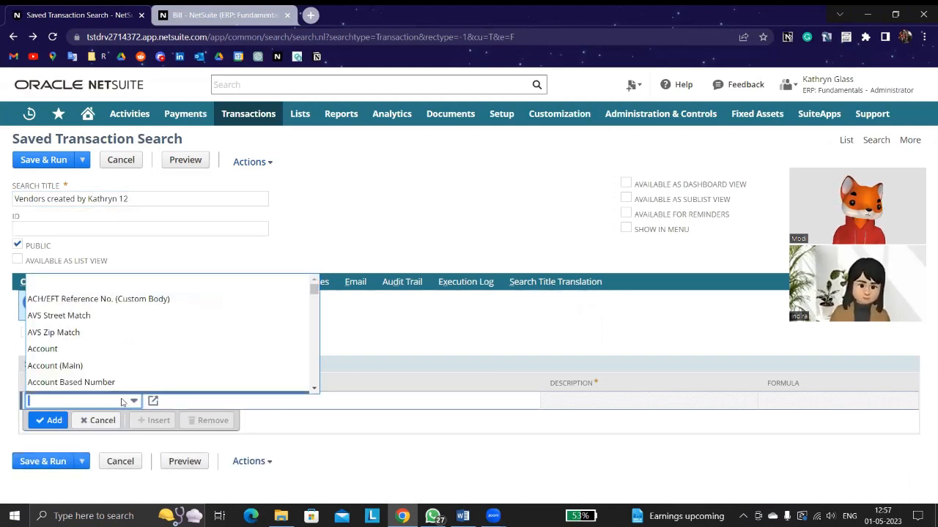
type("sy")
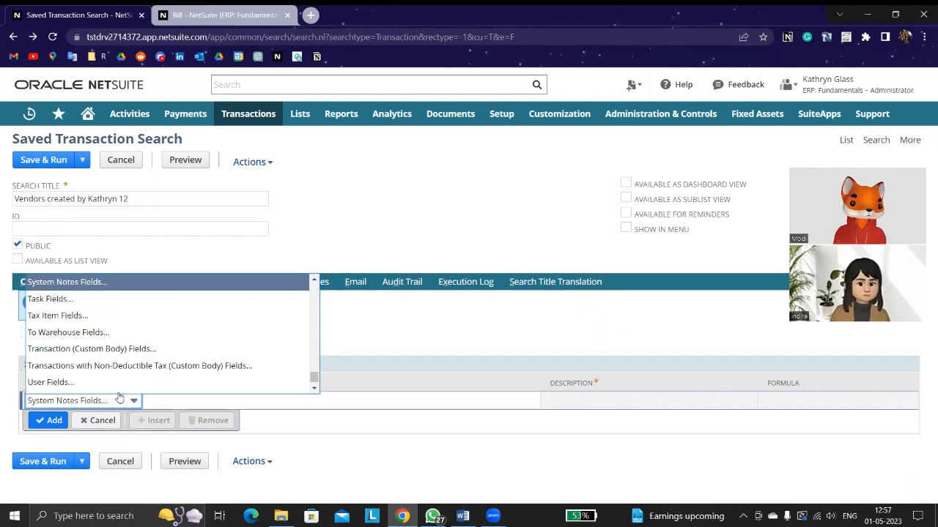
left_click(107, 281)
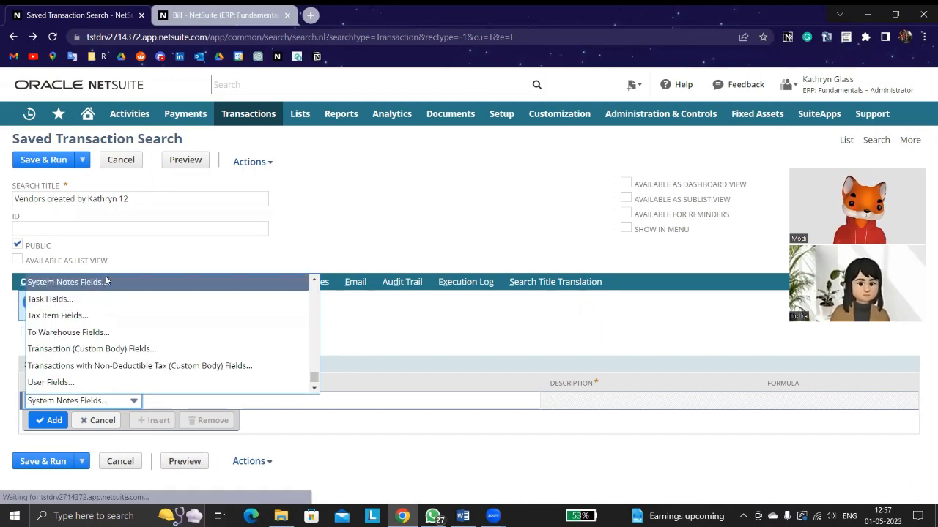
left_click(400, 208)
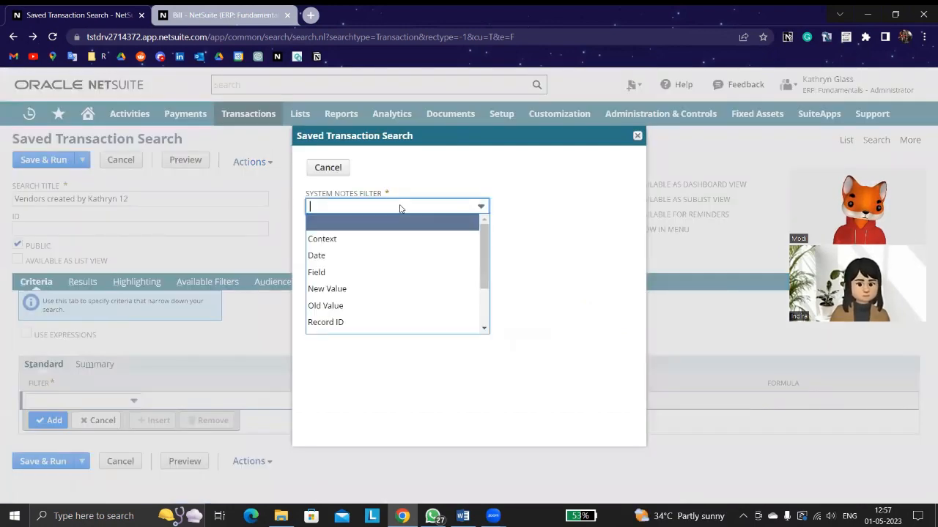
type("set by")
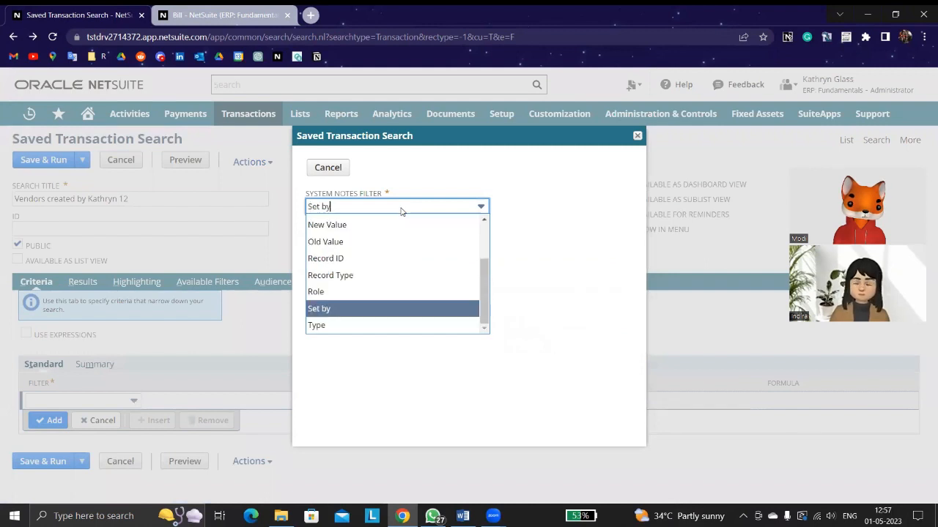
left_click(354, 308)
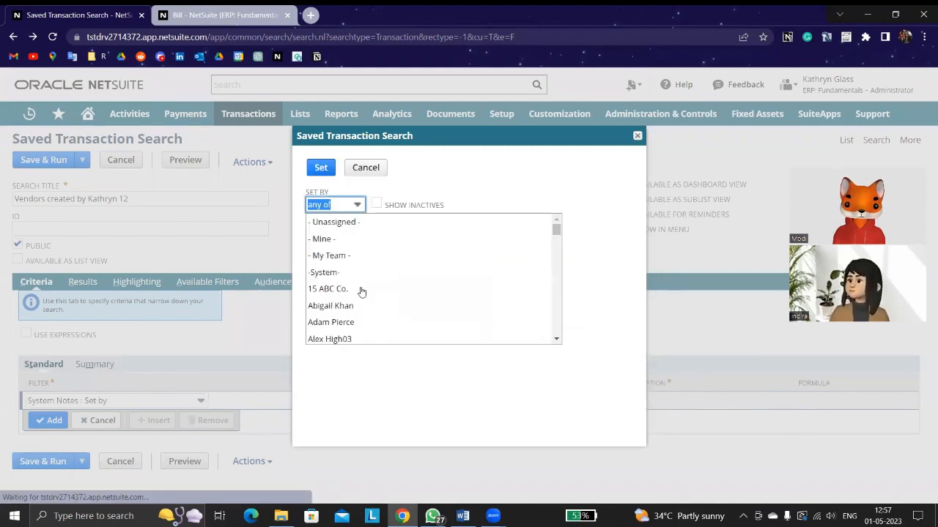
scroll(370, 294, "down", 10)
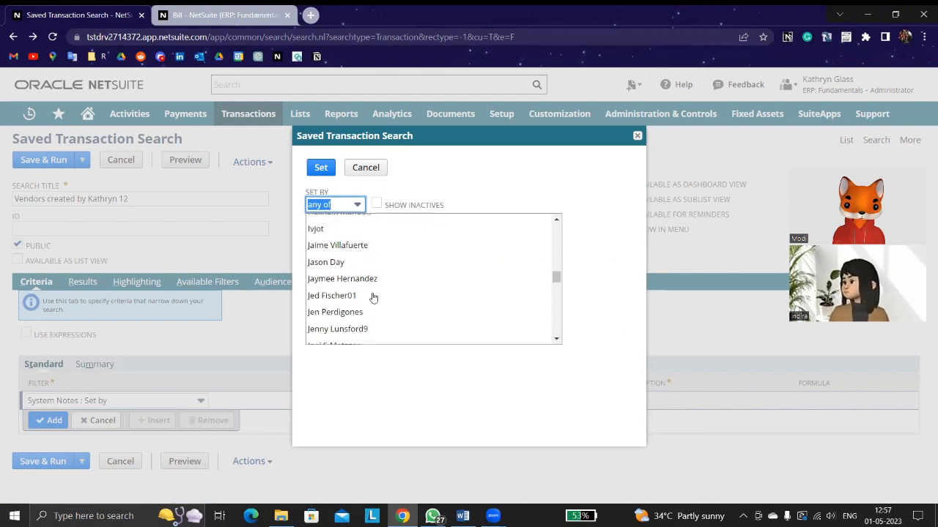
scroll(373, 298, "down", 15)
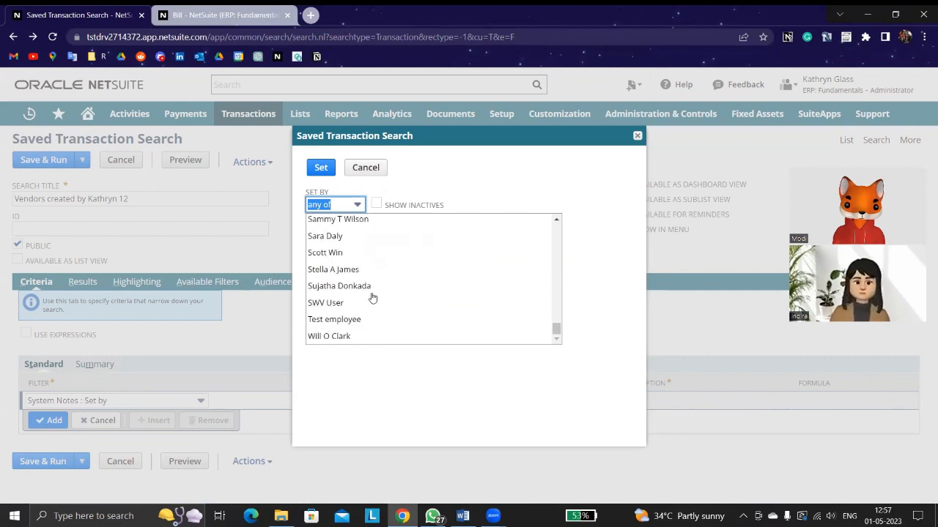
scroll(370, 301, "up", 15)
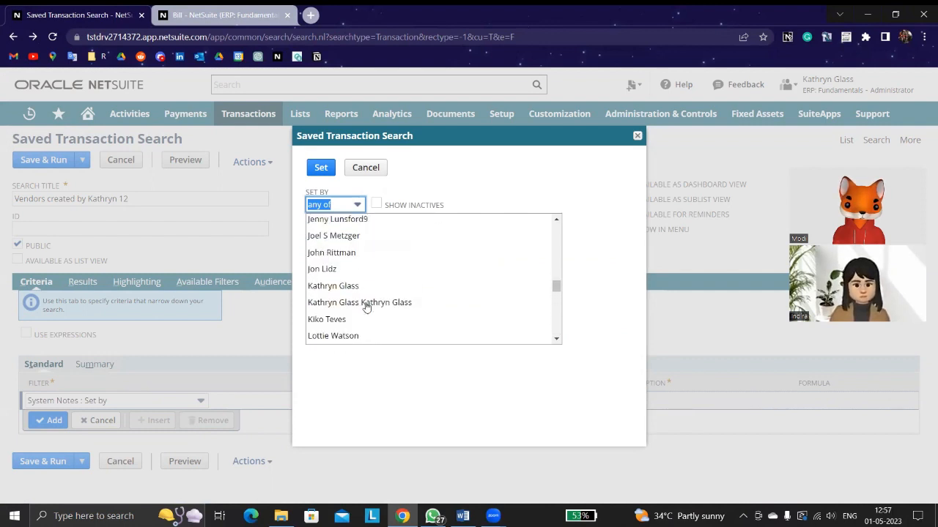
scroll(366, 305, "up", 3)
scroll(366, 305, "down", 3)
left_click(341, 286)
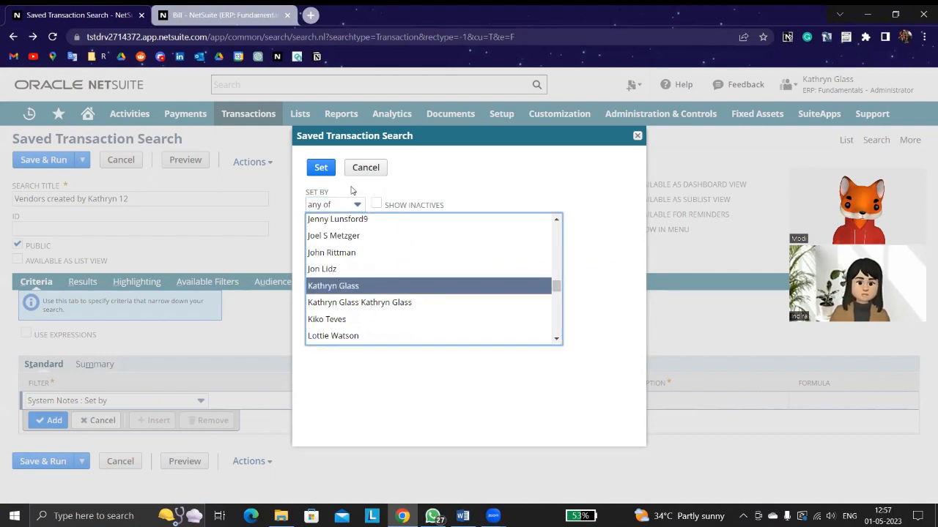
left_click(321, 168)
Add a Main Line criterion set to Yes to the transaction search.
left_click(83, 417)
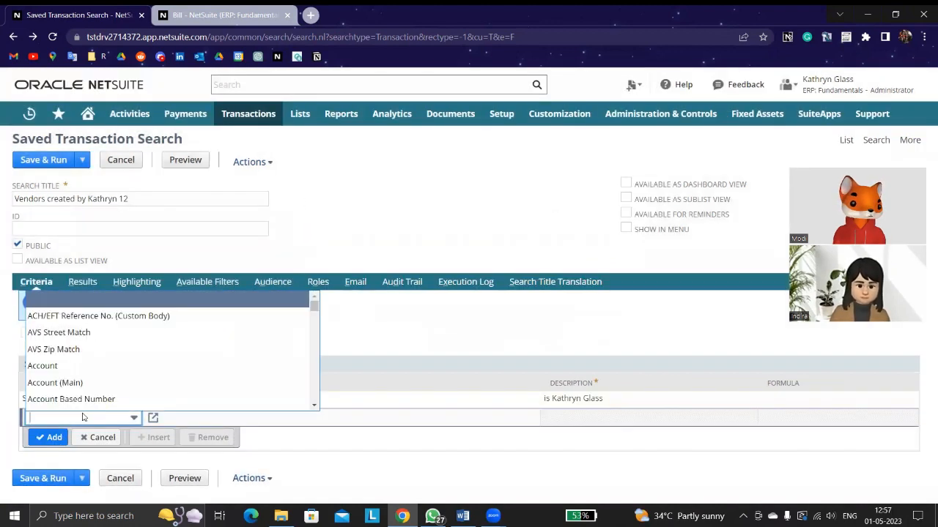
type("Main Line")
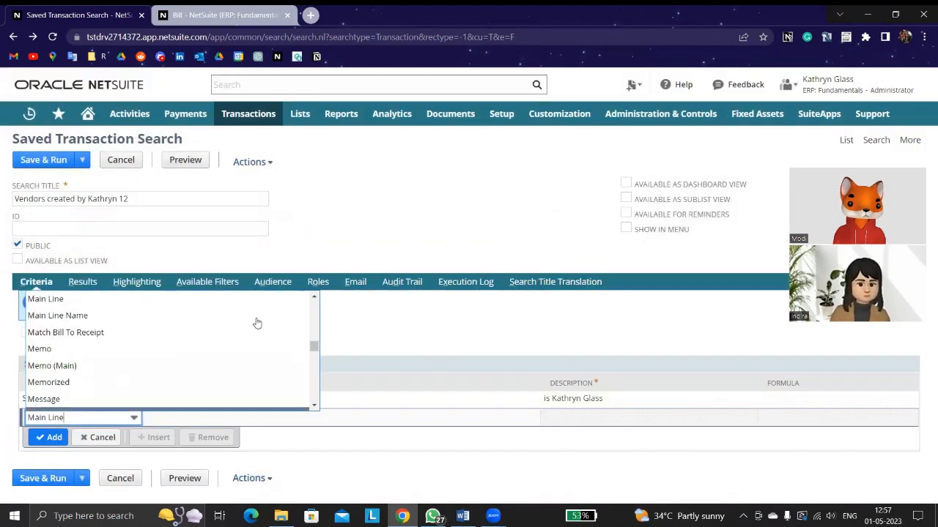
left_click(167, 298)
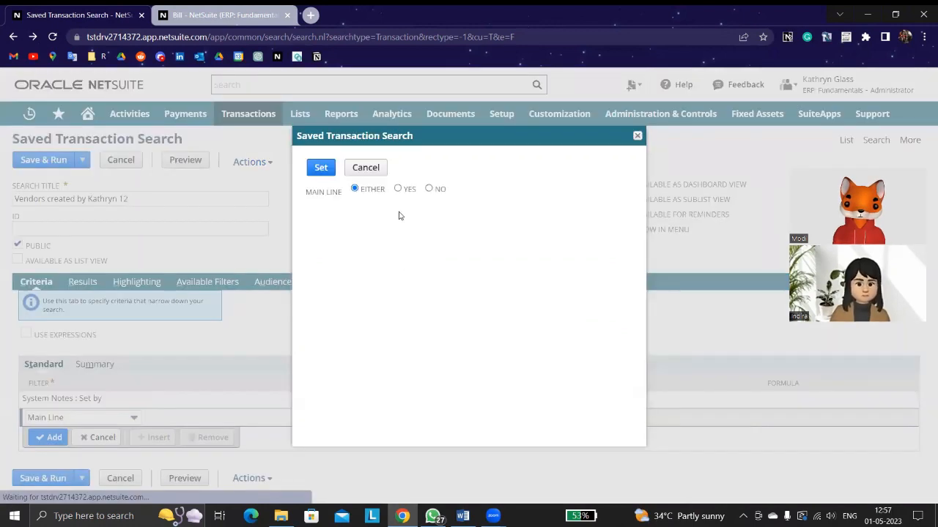
left_click(397, 189)
left_click(320, 167)
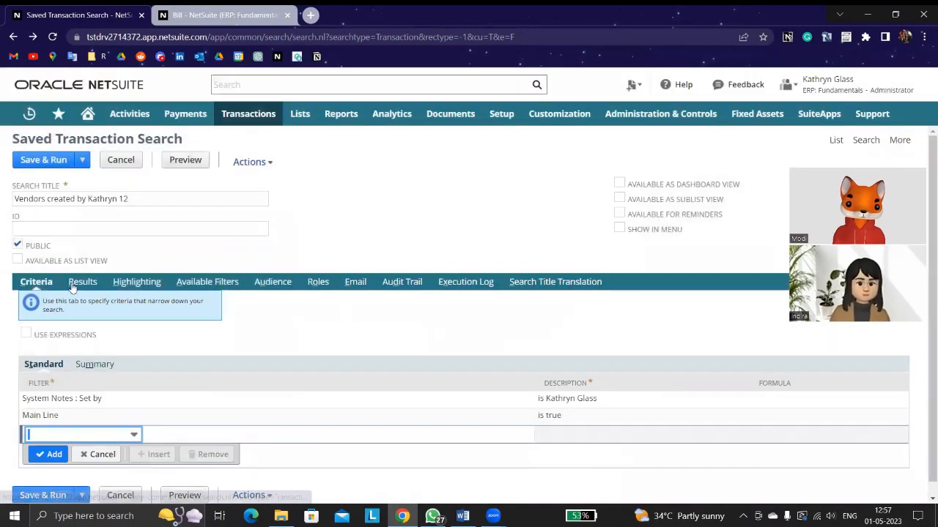
Remove the Order Type and * columns from the transaction search results.
left_click(81, 284)
scroll(88, 277, "down", 5)
scroll(87, 277, "up", 1)
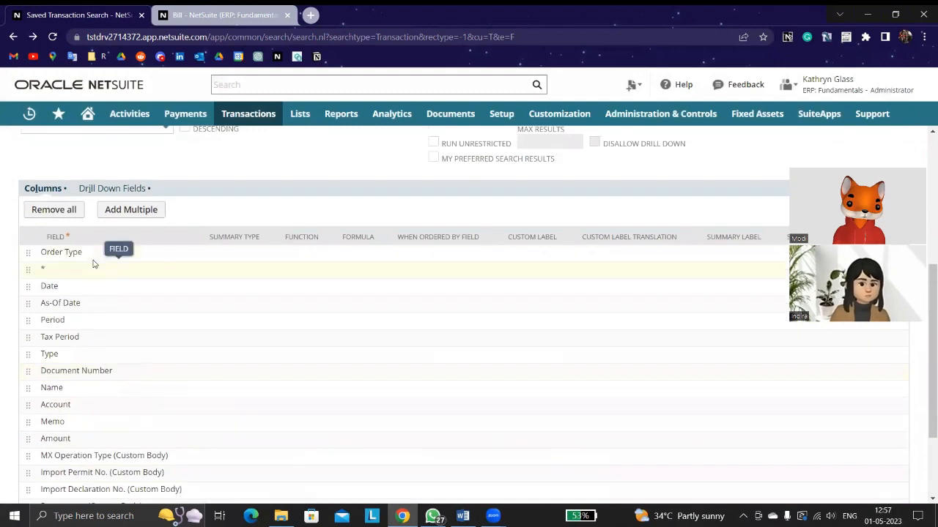
left_click(94, 255)
left_click(218, 275)
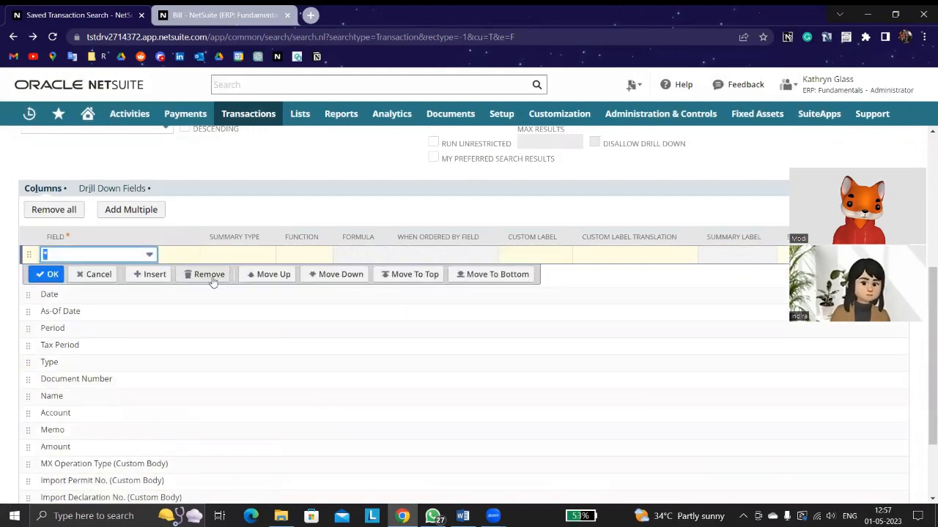
Add Date as an available filter and enable showing it in the filter region.
scroll(220, 277, "up", 4)
left_click(198, 284)
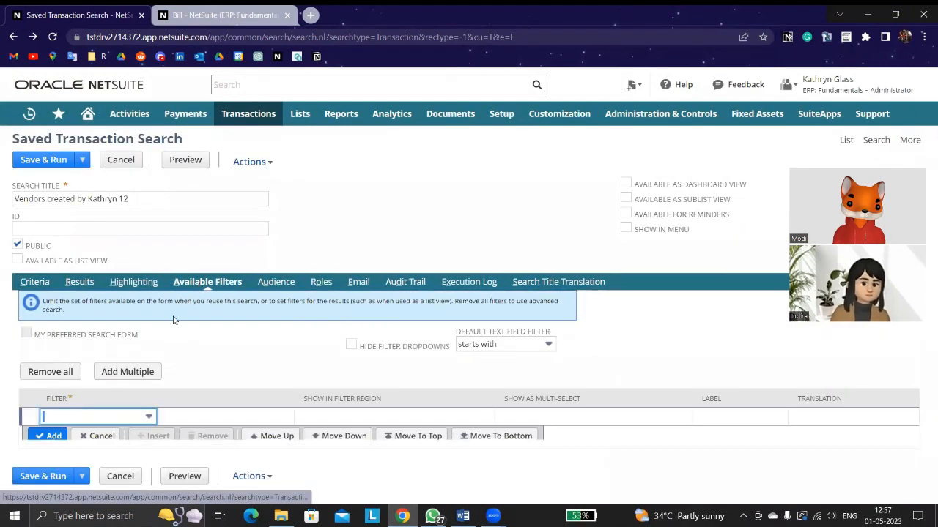
left_click(88, 422)
type("Date")
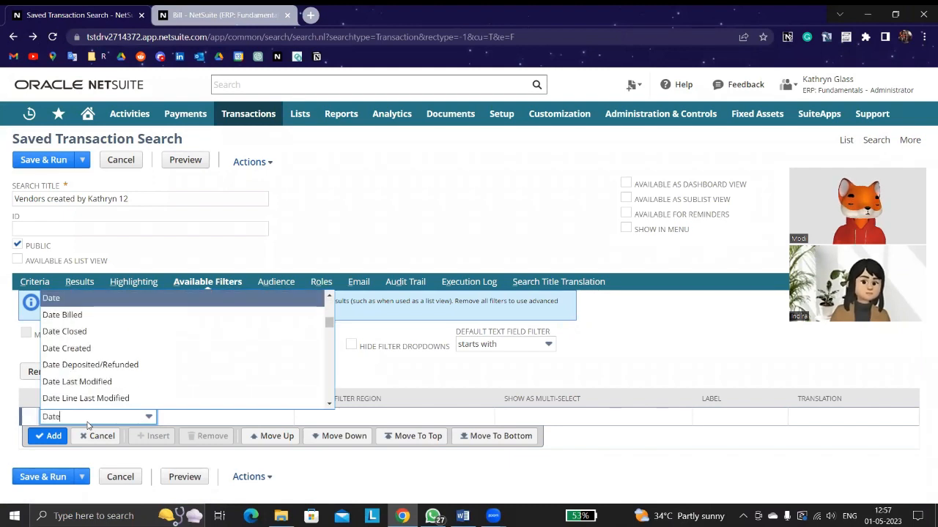
left_click(73, 298)
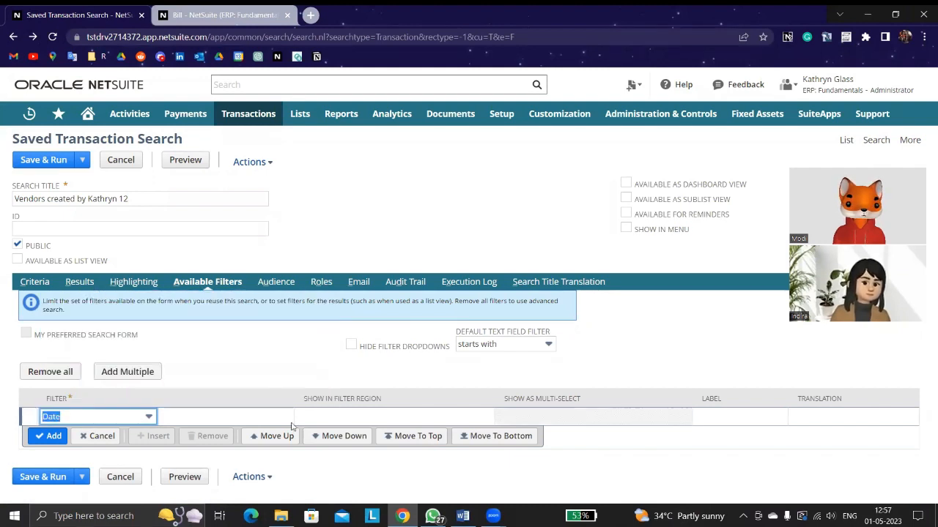
left_click(301, 421)
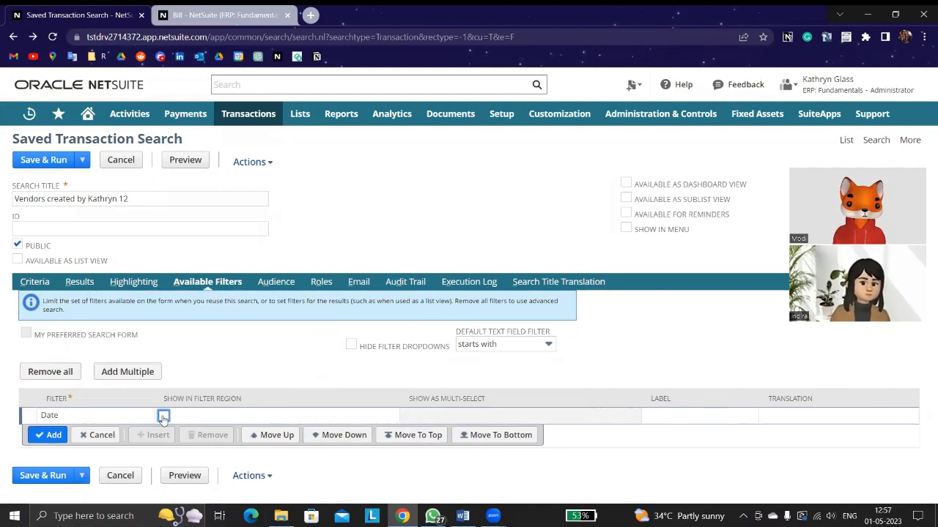
left_click(163, 417)
left_click(49, 435)
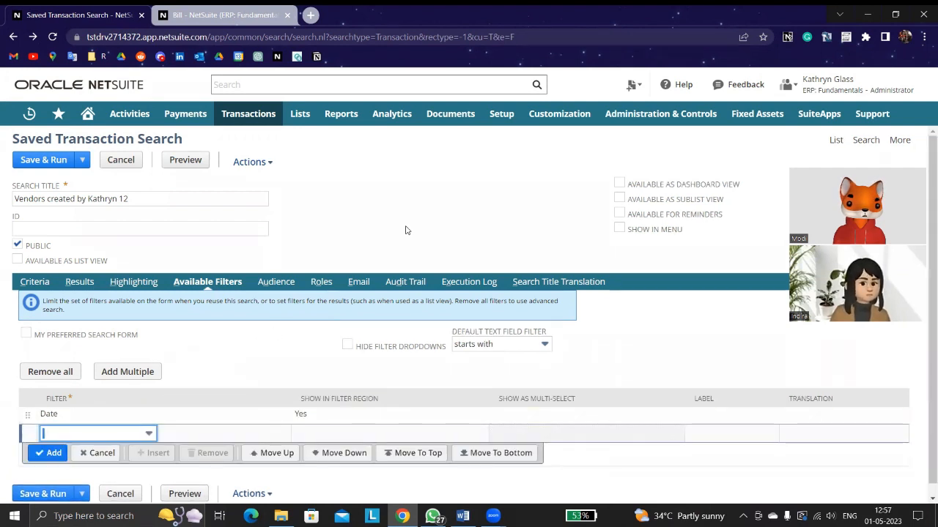
Save and run the transaction search, and check the total and the listed transactions.
left_click(56, 162)
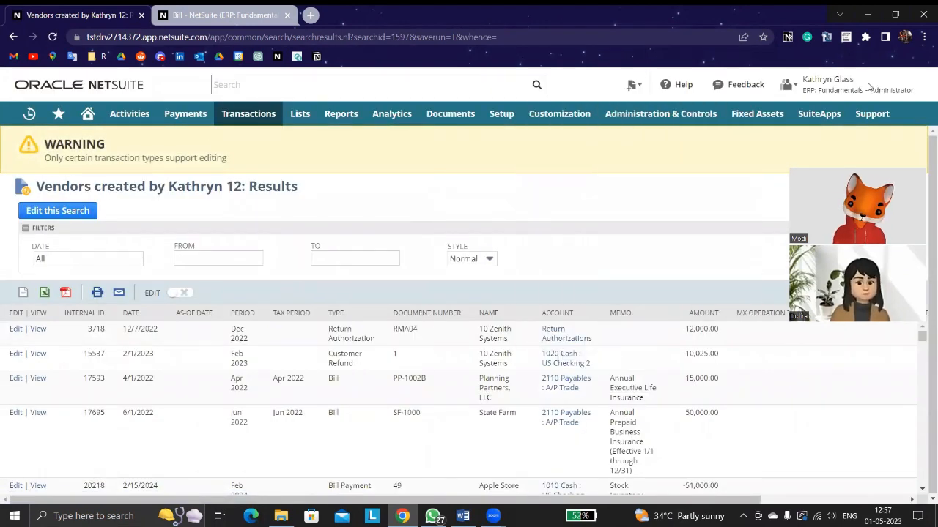
left_click_drag(913, 299, 863, 292)
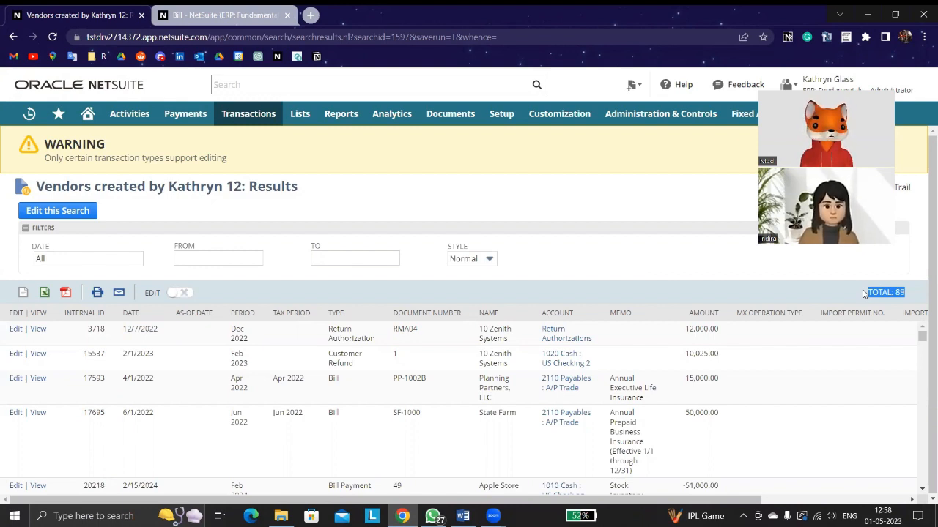
scroll(446, 444, "down", 2)
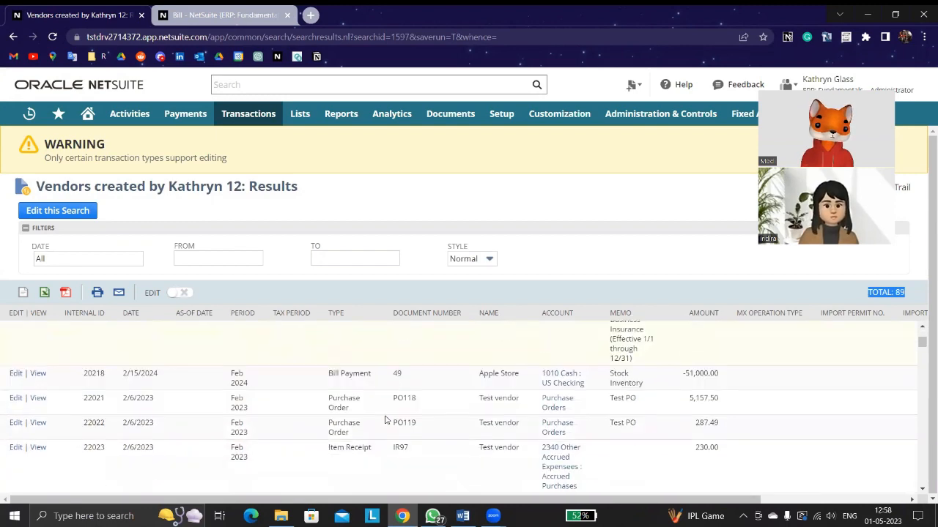
scroll(386, 419, "up", 2)
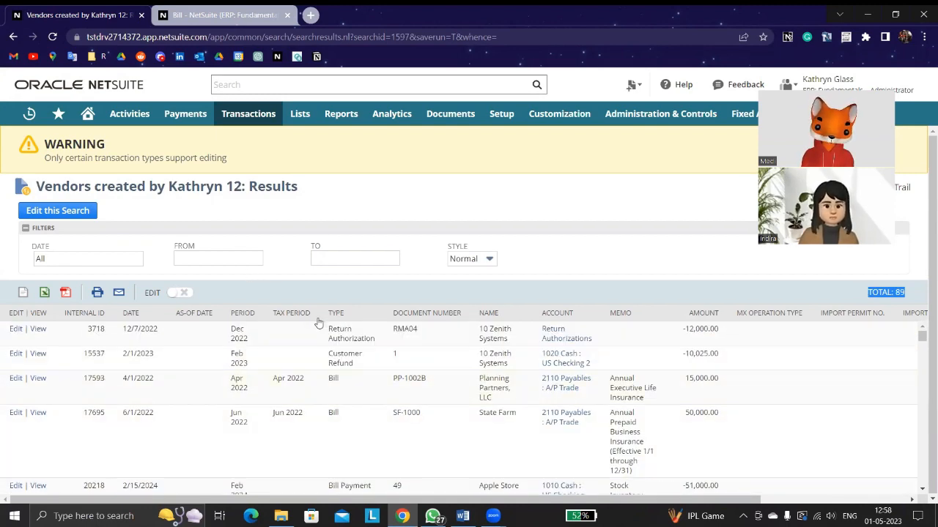
Filter the search results to transactions dated from 1/1/2023 to 5/1/2023.
left_click(230, 259)
left_click(272, 258)
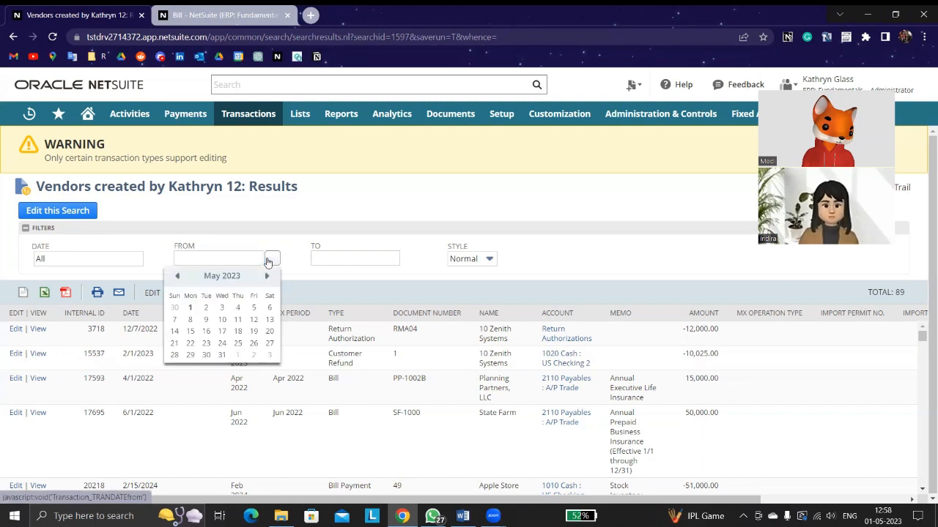
left_click(176, 277)
left_click(176, 277)
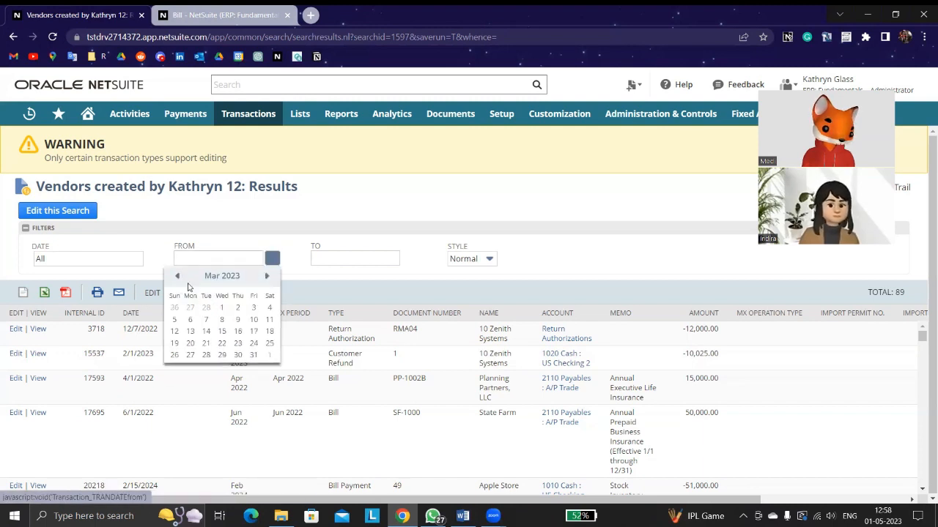
left_click(176, 277)
left_click(176, 277)
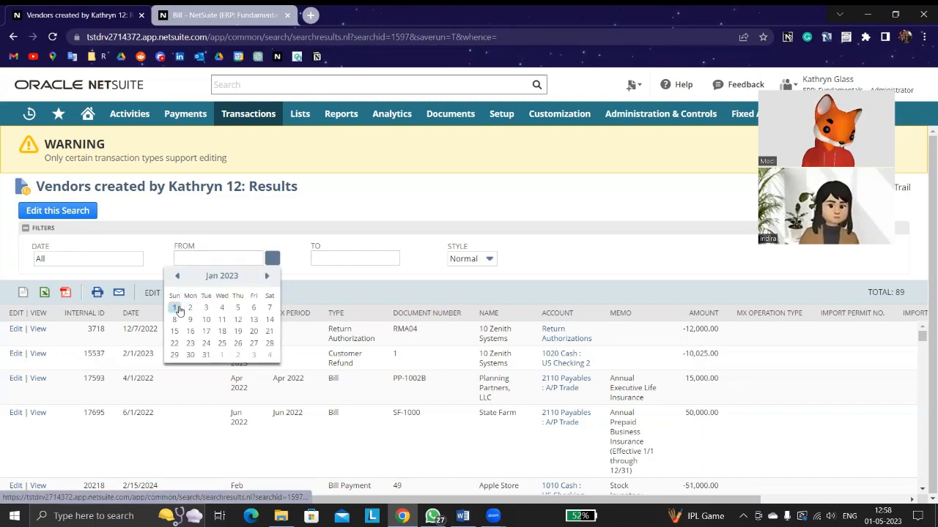
left_click(175, 307)
left_click(386, 257)
left_click(409, 259)
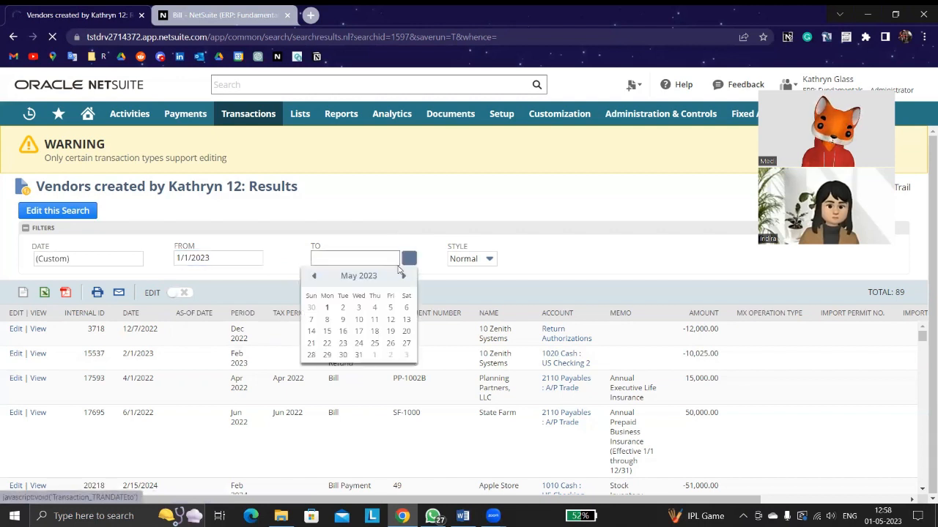
left_click(327, 307)
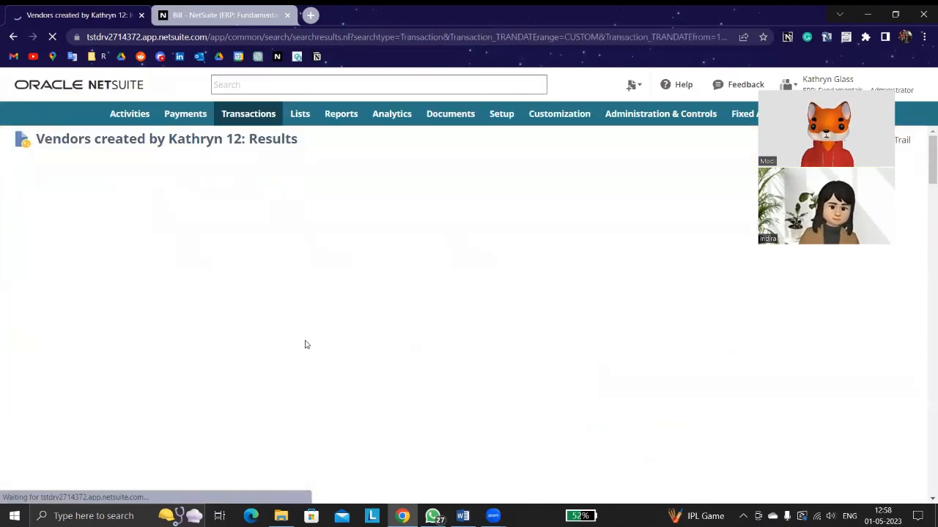
Review the total and the dates of the transactions listed in the date-filtered results.
left_click_drag(916, 293, 869, 293)
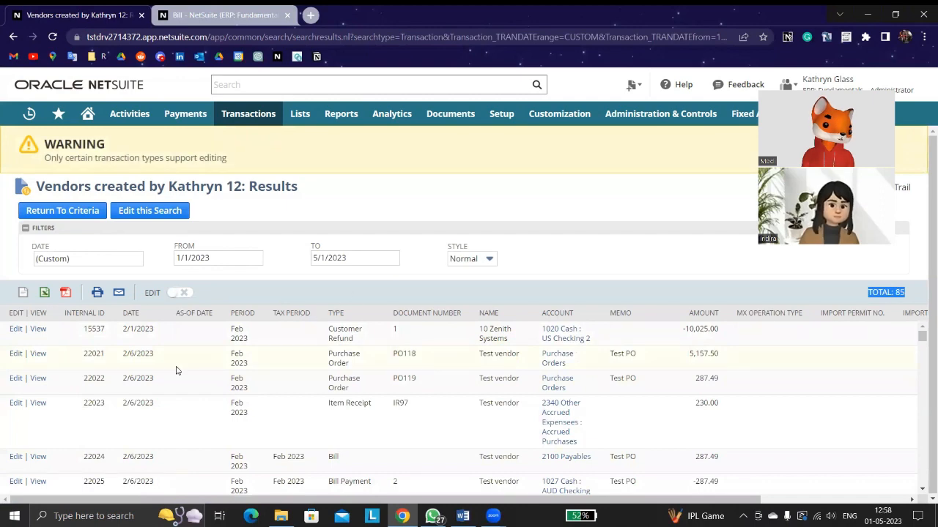
scroll(176, 369, "down", 2)
scroll(176, 370, "down", 5)
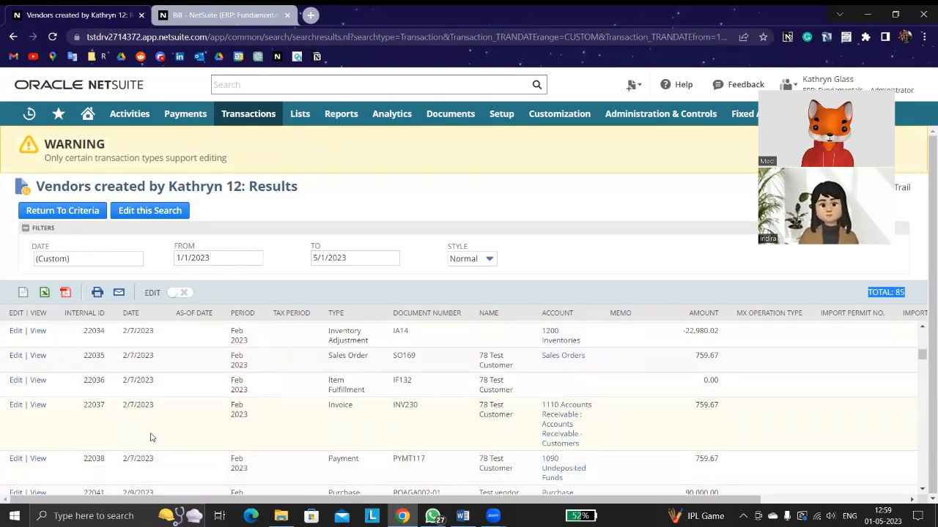
scroll(152, 437, "down", 3)
scroll(151, 438, "down", 10)
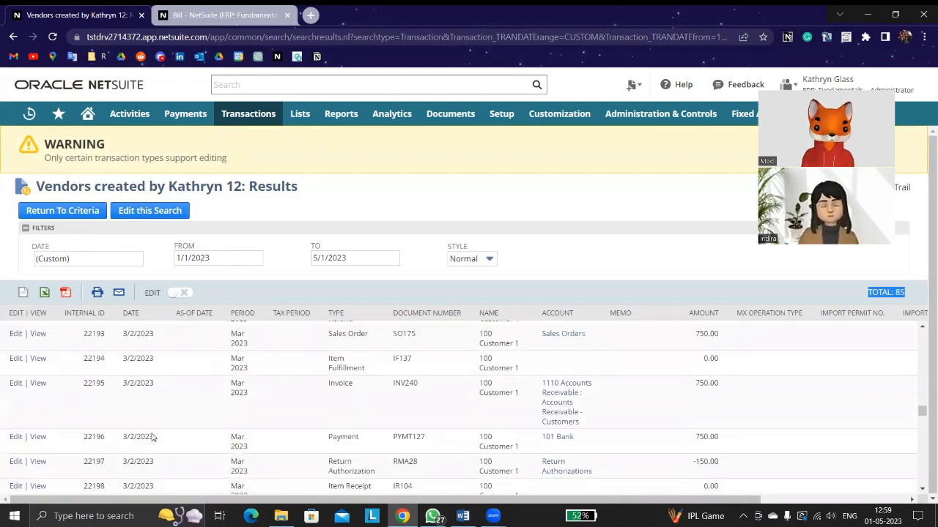
scroll(153, 437, "up", 10)
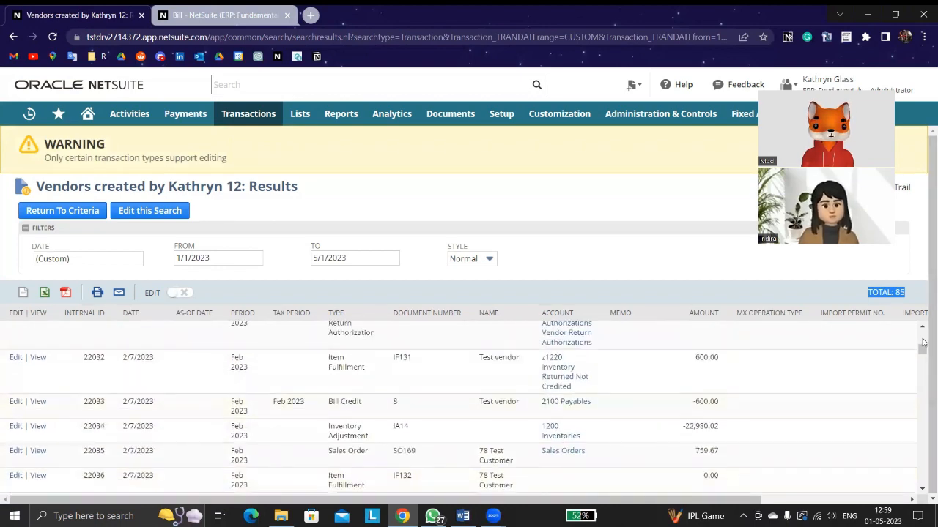
left_click_drag(922, 351, 922, 335)
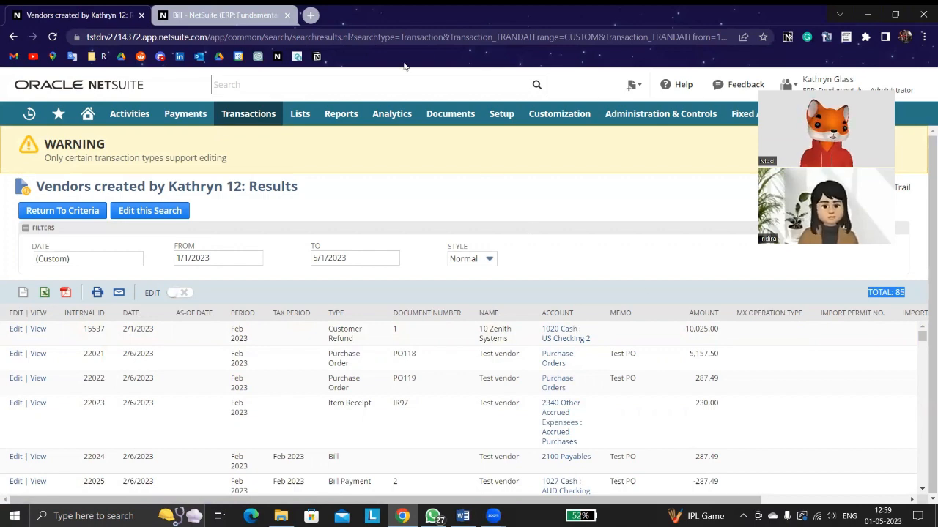
Switch to the browser tab with the bill, open the list of all saved searches and filter it by type Vendor.
left_click(219, 15)
mouse_move(304, 114)
mouse_move(337, 333)
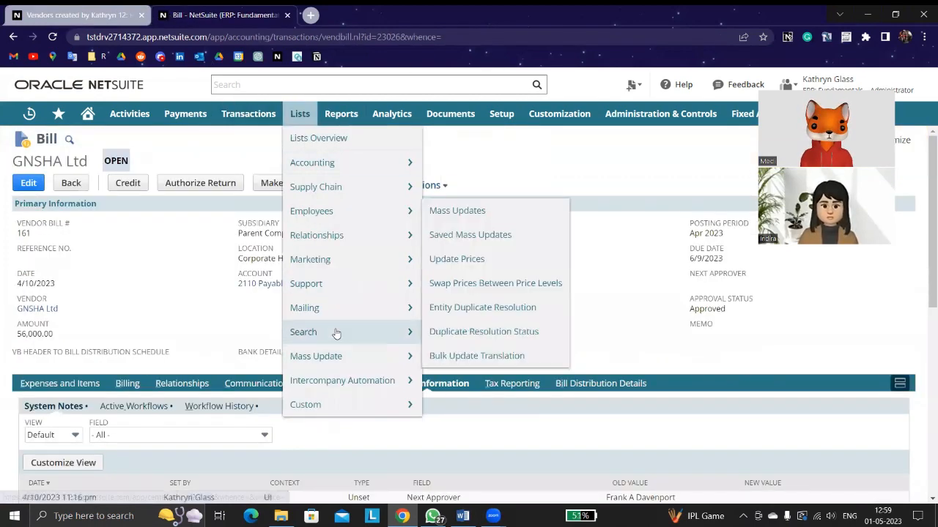
left_click(442, 334)
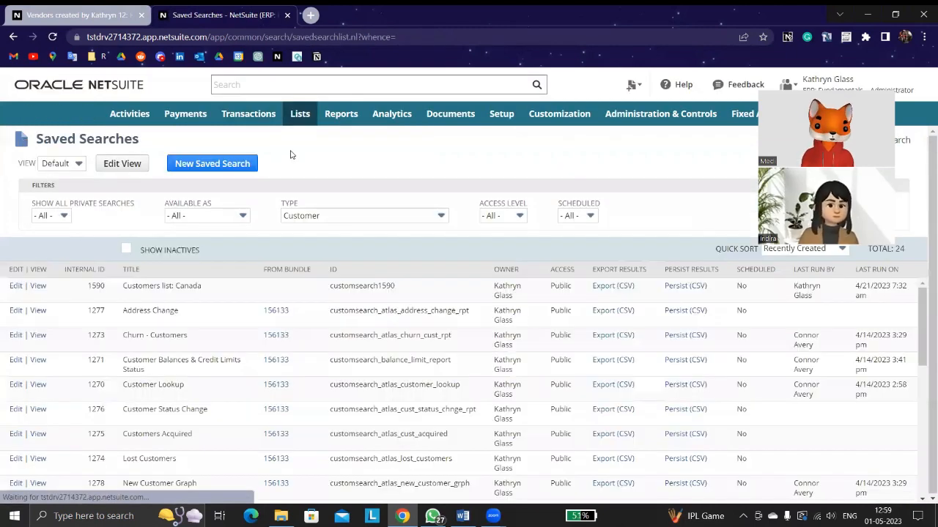
mouse_move(312, 120)
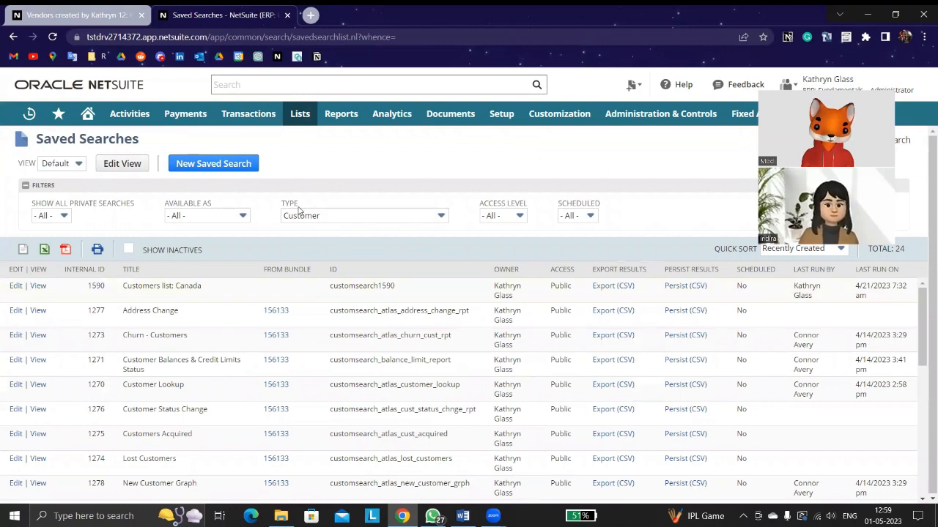
left_click(340, 219)
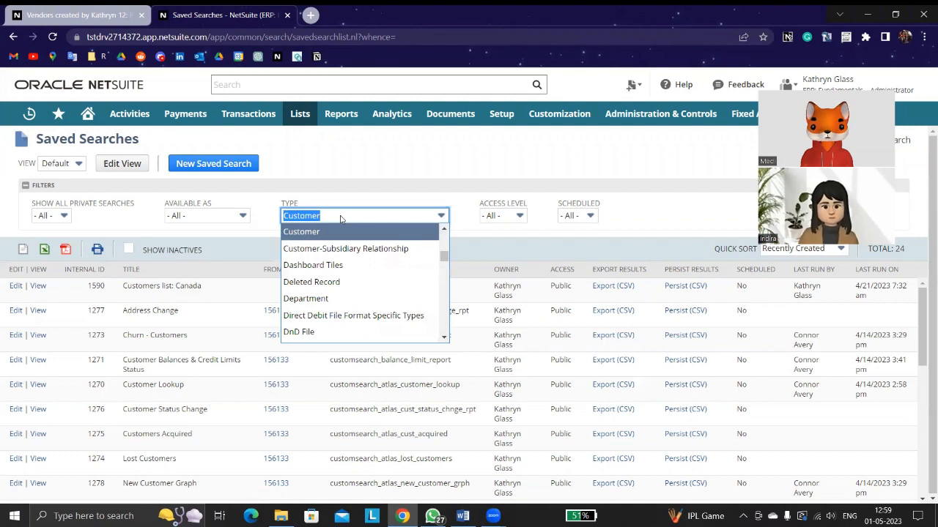
type("Vendor")
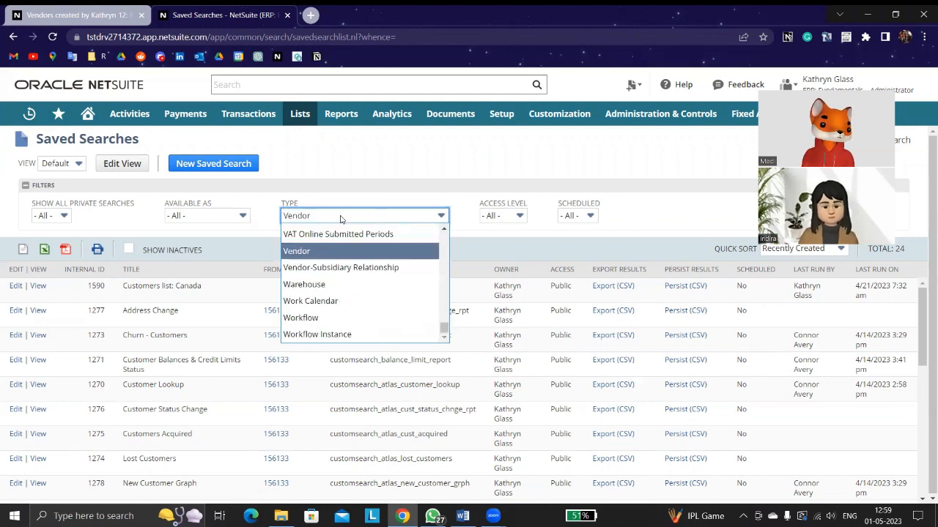
left_click(319, 250)
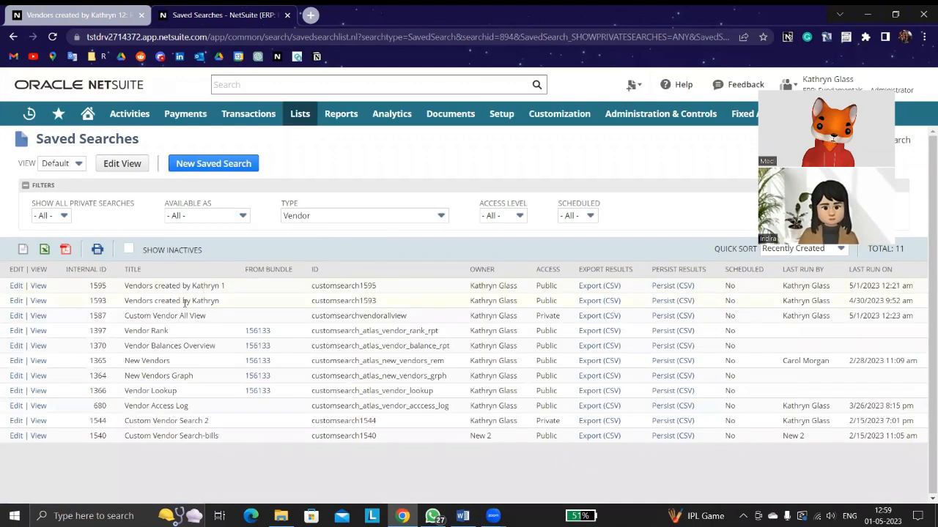
Check the title and last run time of the most recently created vendor saved search.
left_click_drag(230, 285, 124, 286)
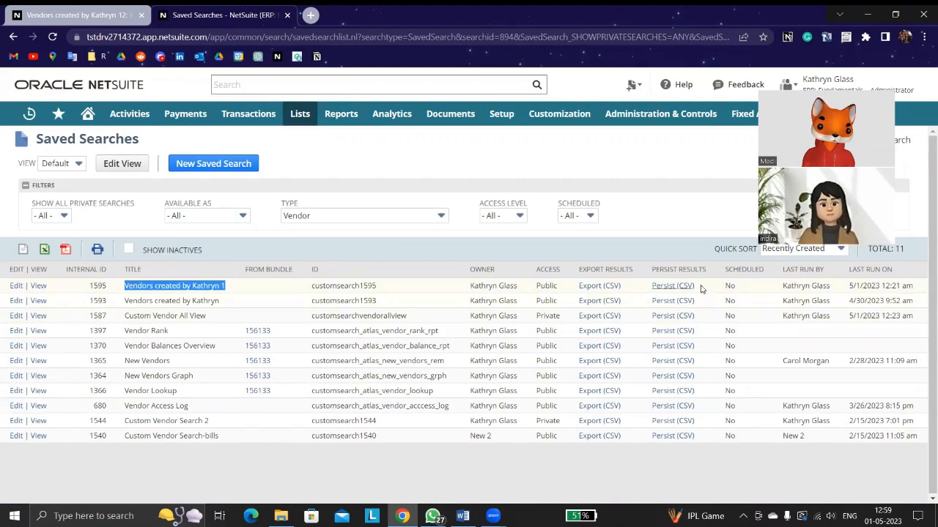
left_click_drag(922, 290, 847, 287)
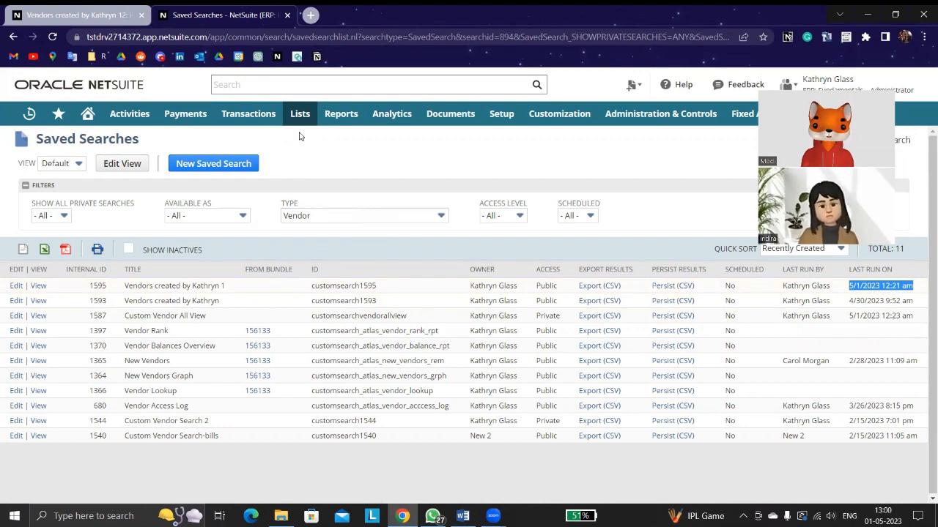
mouse_move(335, 325)
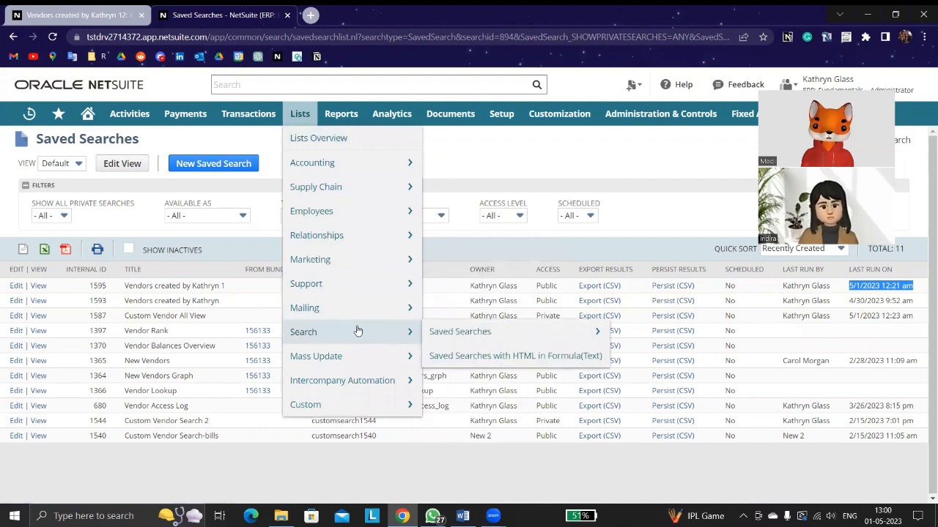
mouse_move(432, 331)
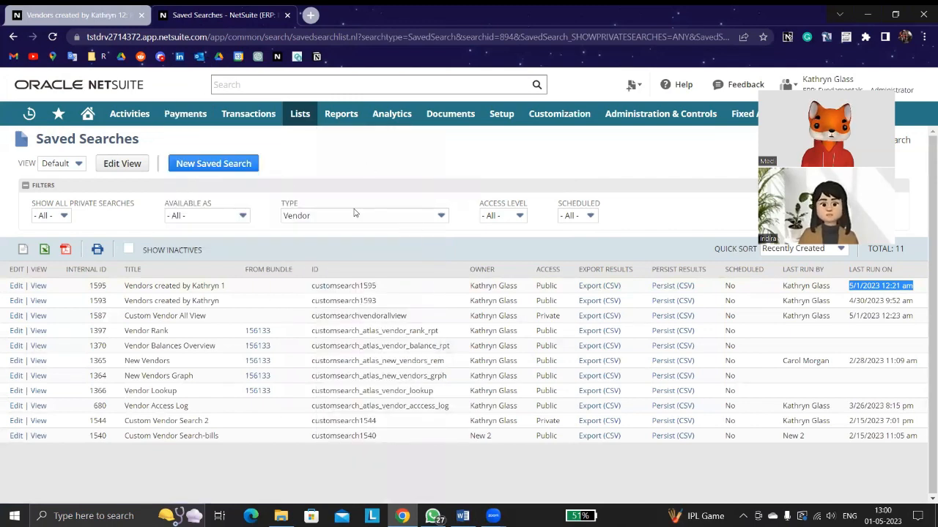
Filter the saved searches list by type Transaction and look through the listed searches.
left_click(340, 215)
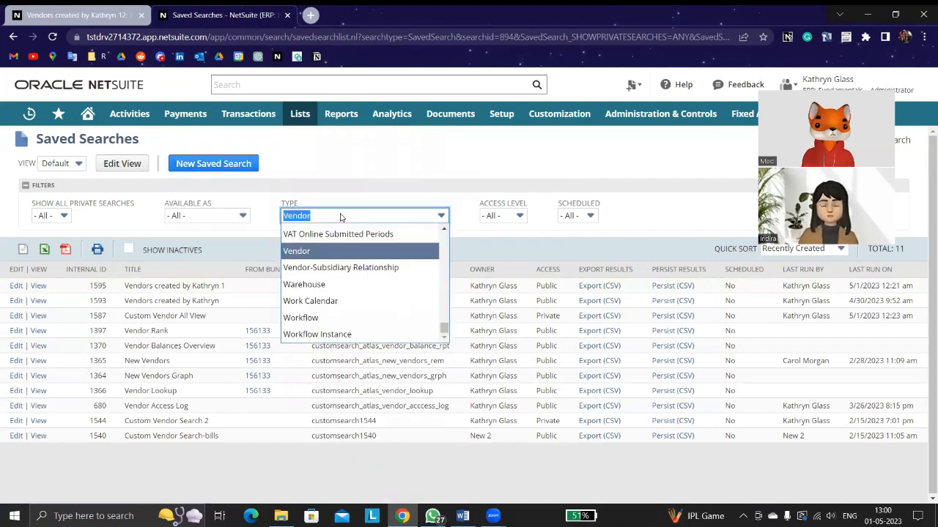
type("Transaction")
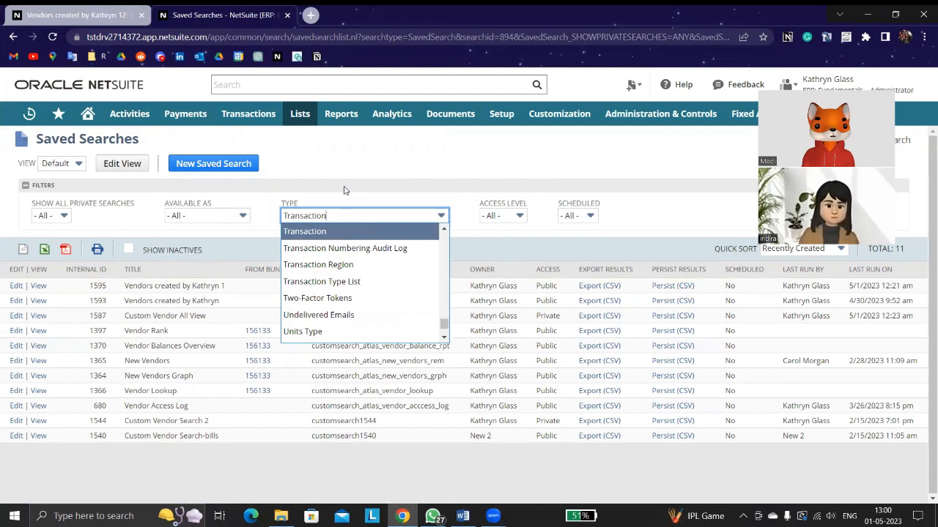
left_click(390, 233)
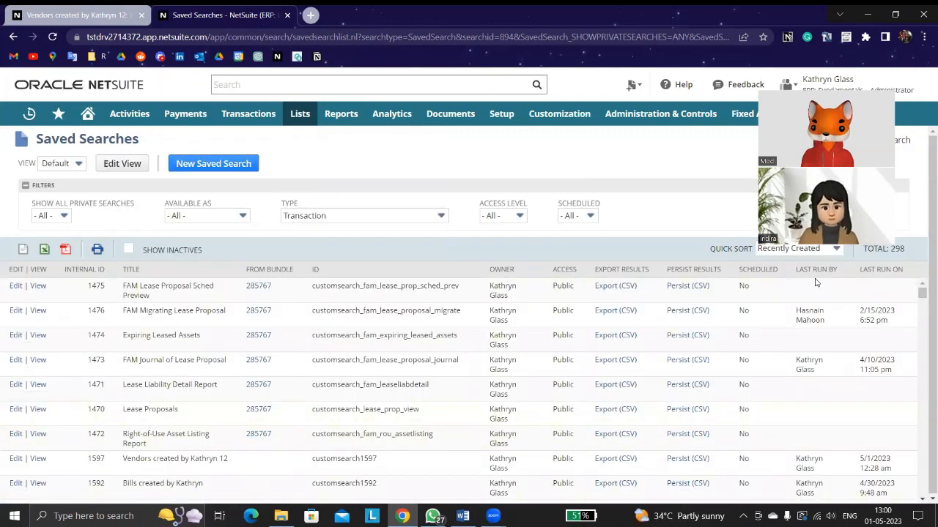
scroll(183, 423, "down", 1)
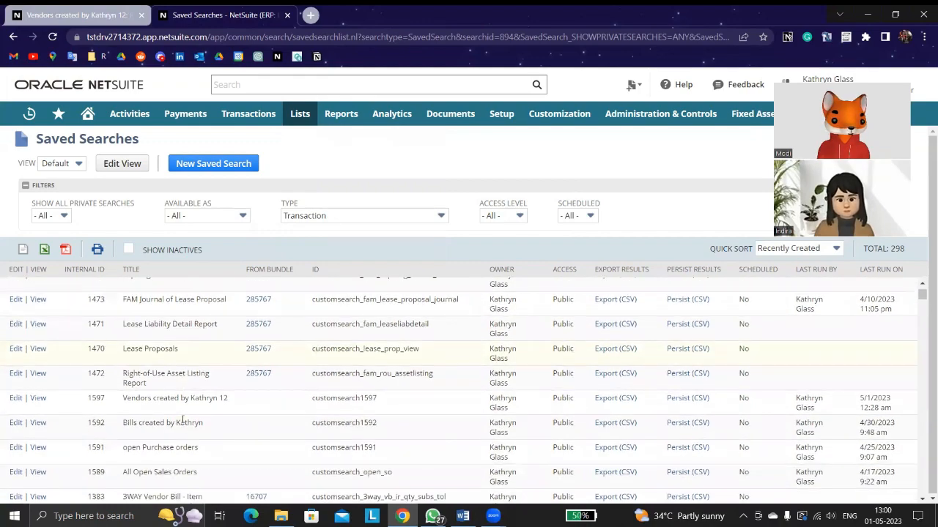
scroll(183, 423, "down", 2)
scroll(183, 419, "down", 15)
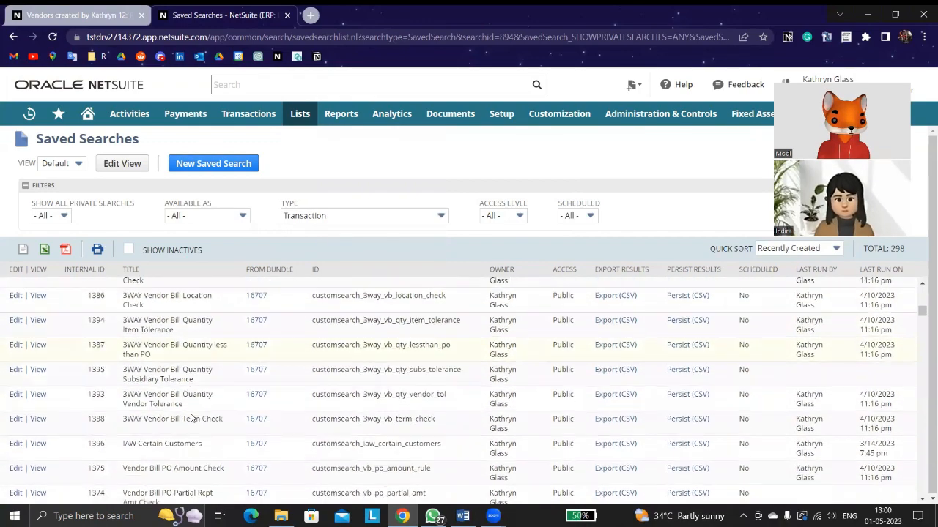
scroll(190, 416, "down", 5)
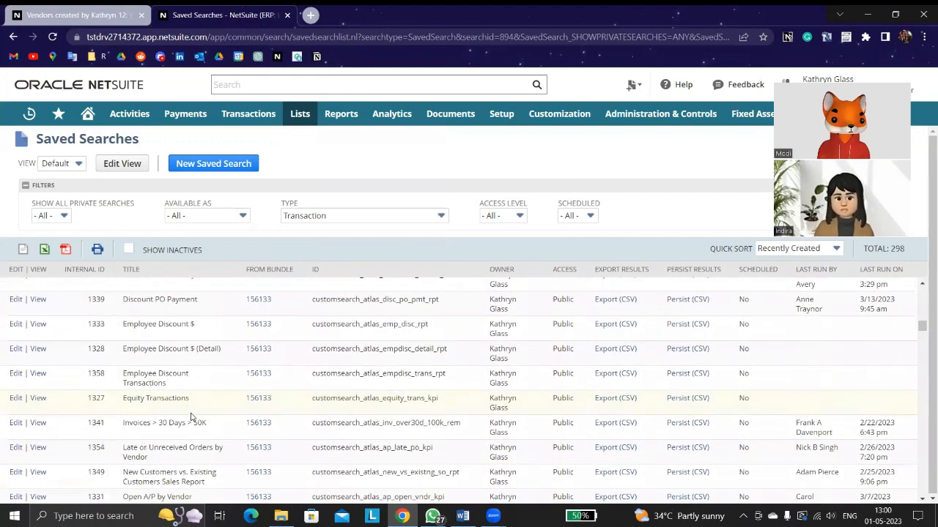
scroll(191, 416, "up", 20)
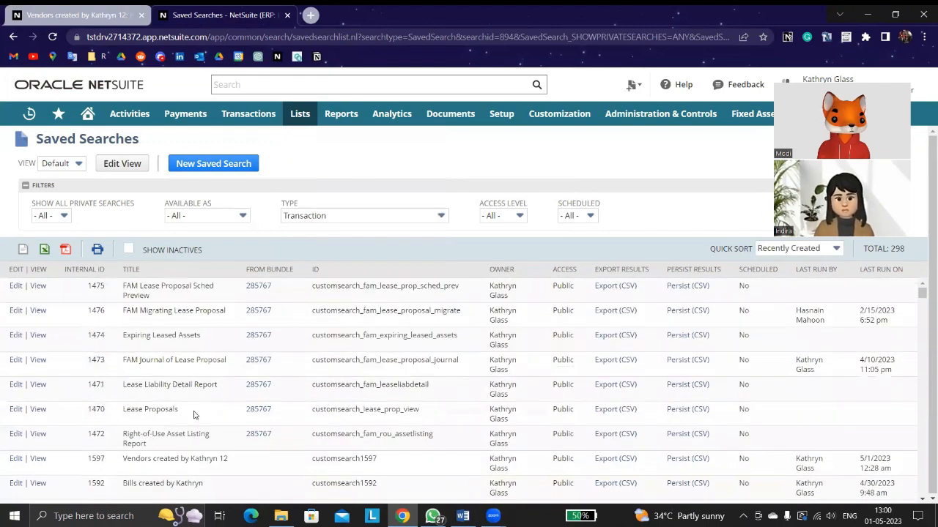
Sort the transaction searches by internal ID, re-sort them by last run date, and highlight the title of the search with internal ID 1597.
left_click(85, 274)
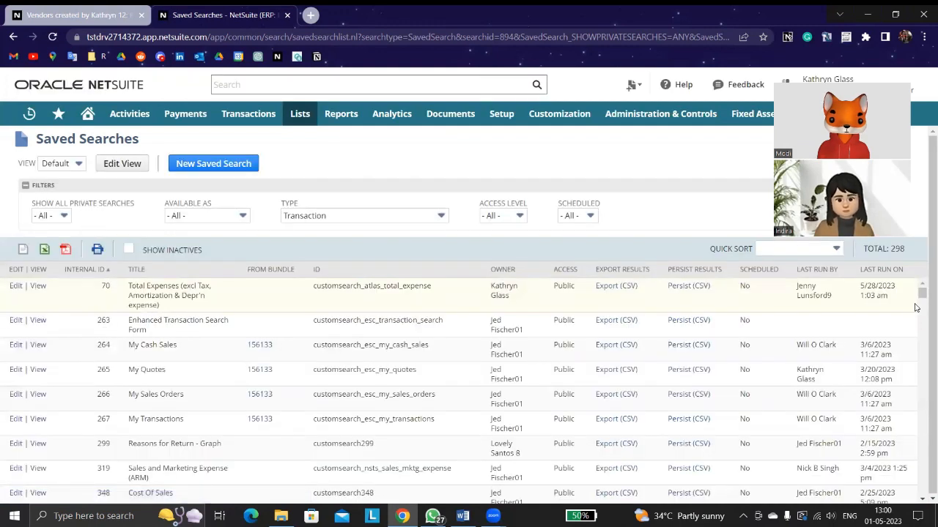
left_click(894, 270)
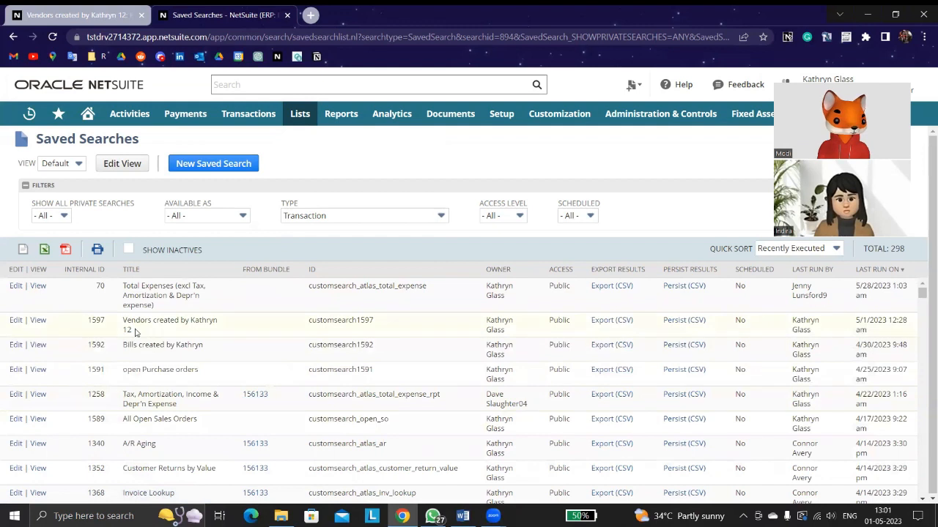
left_click_drag(137, 332, 122, 331)
triple_click(122, 329)
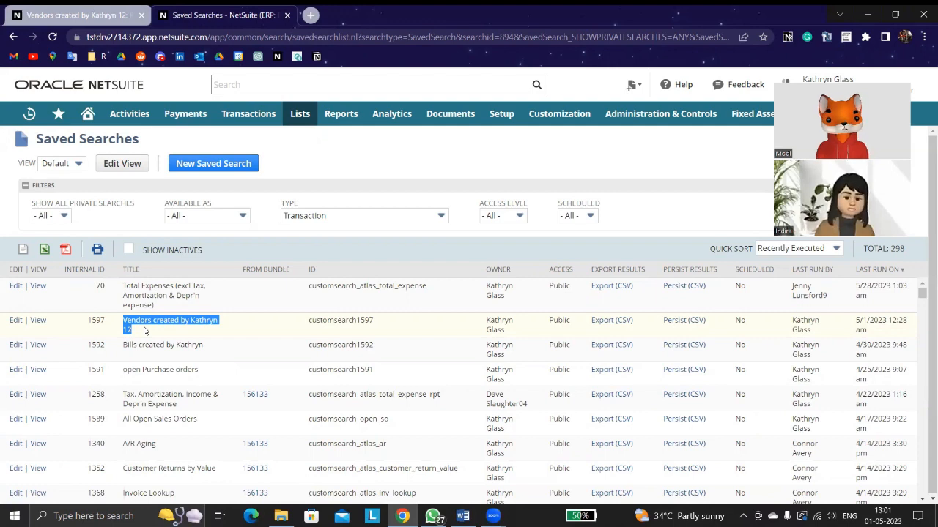
Open search 1597 for editing, insert "bills" after "Vendors" in its title from the results tab, and save and run it.
right_click(14, 323)
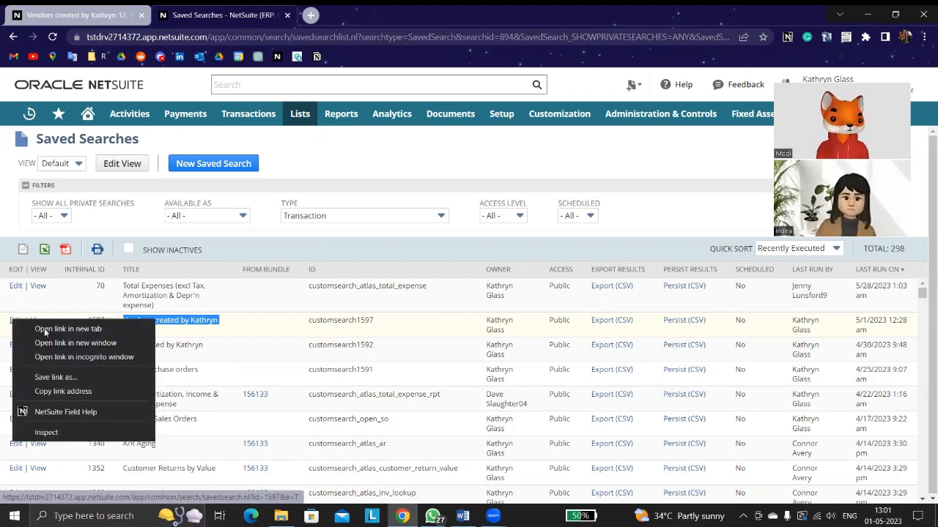
left_click(44, 330)
left_click(85, 23)
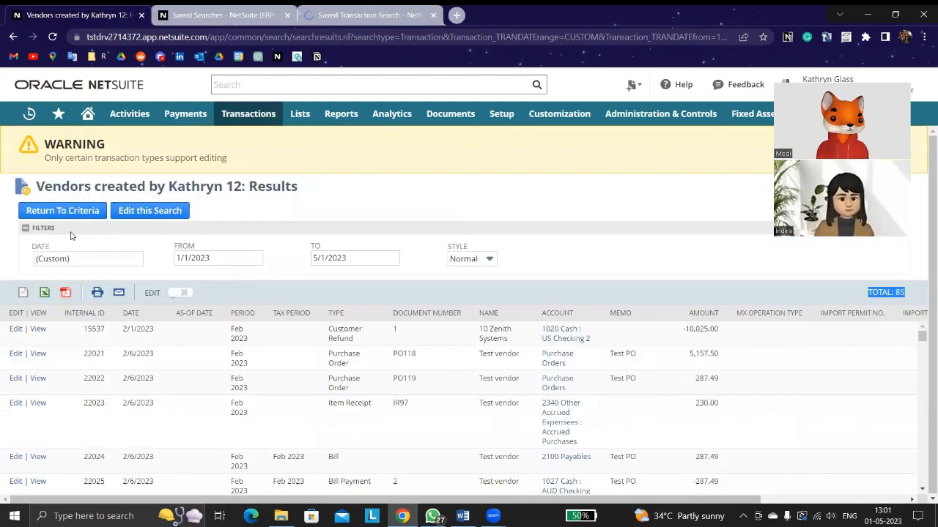
left_click(141, 212)
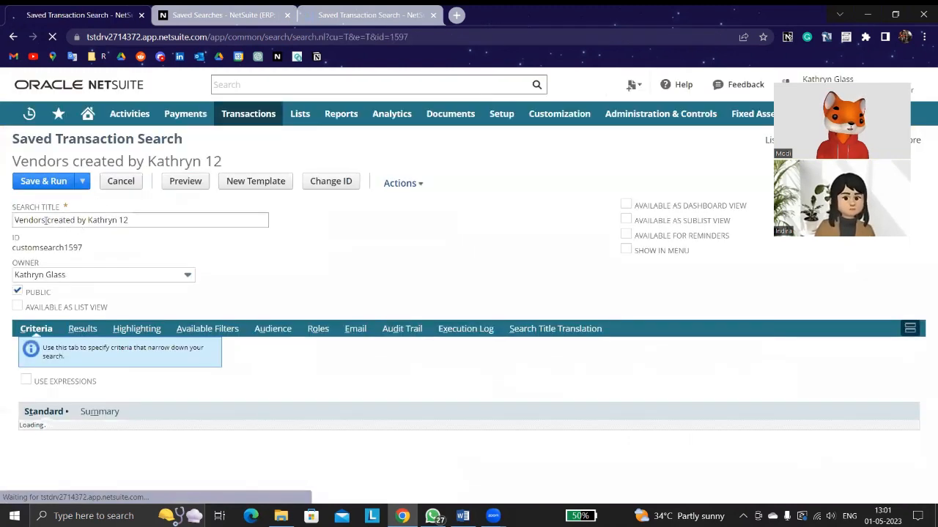
left_click(50, 220)
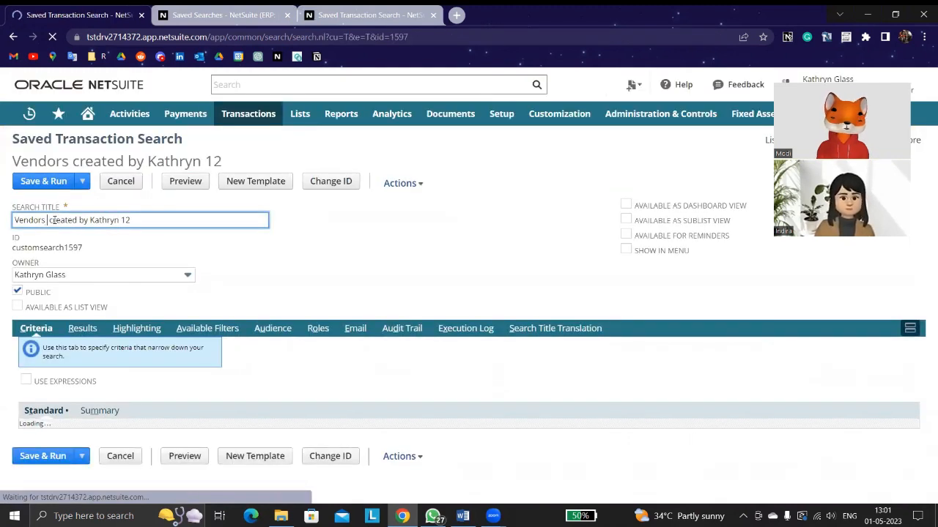
type("bills")
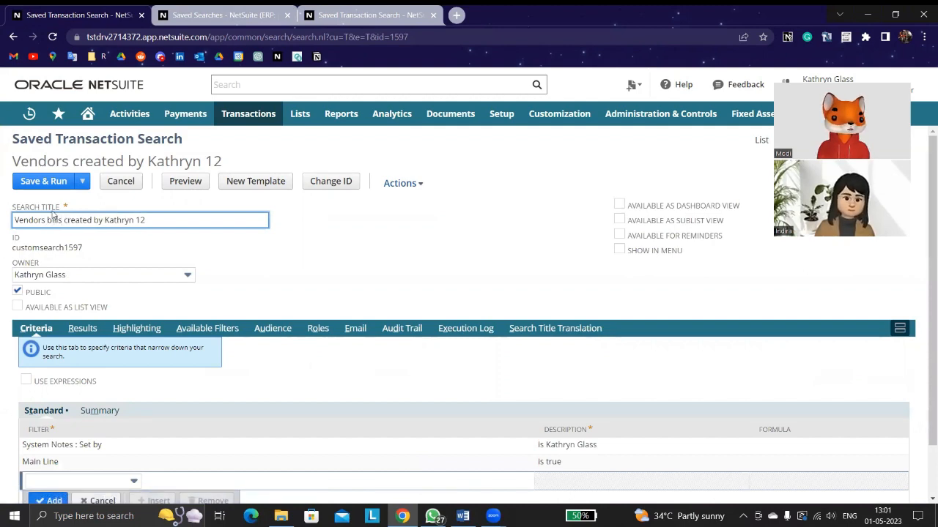
left_click(41, 184)
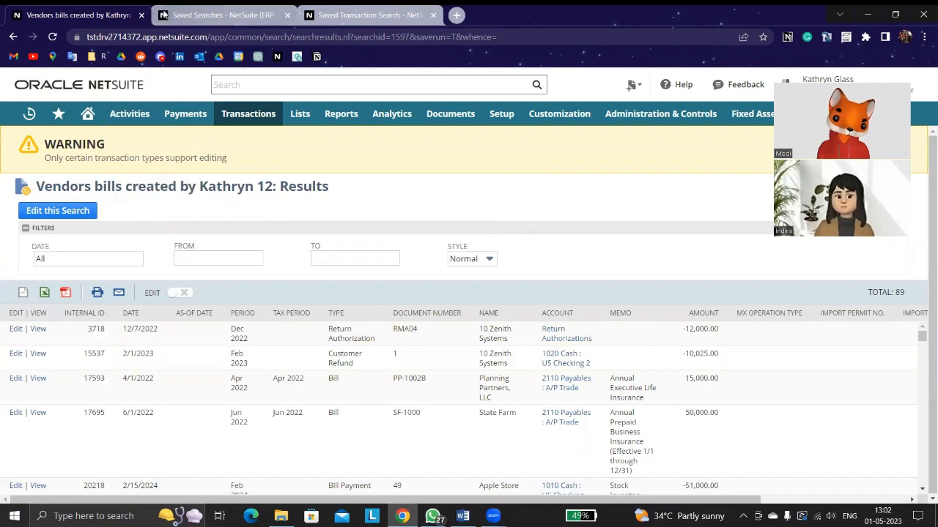
Start a new saved search with Item as the search type.
mouse_move(163, 14)
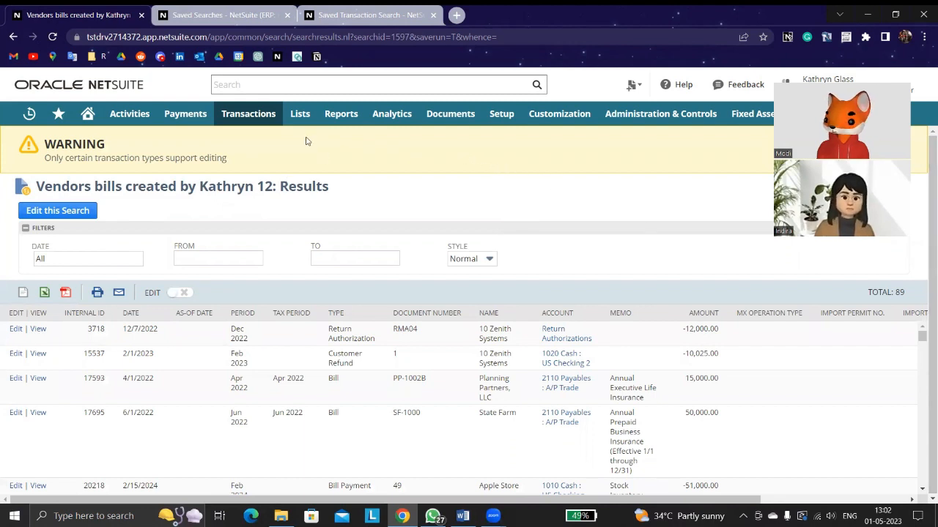
mouse_move(315, 121)
mouse_move(312, 333)
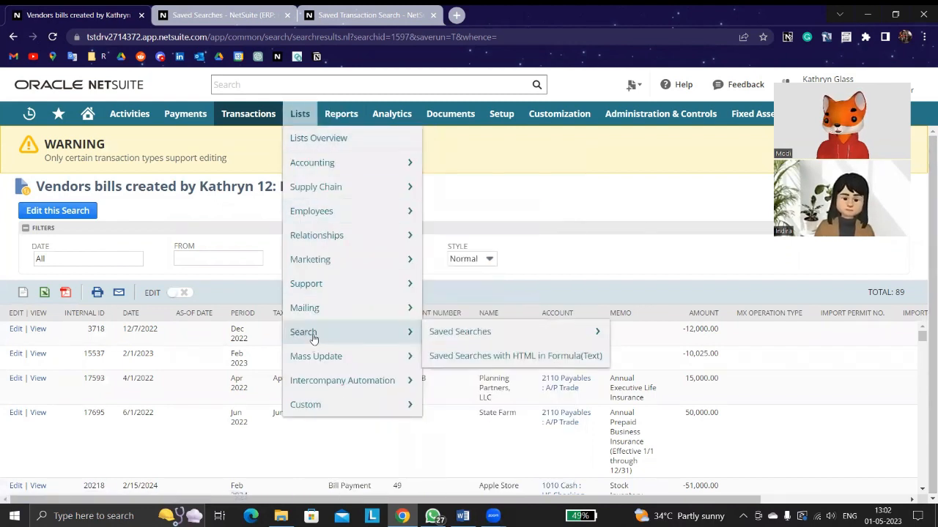
mouse_move(516, 330)
left_click(622, 334)
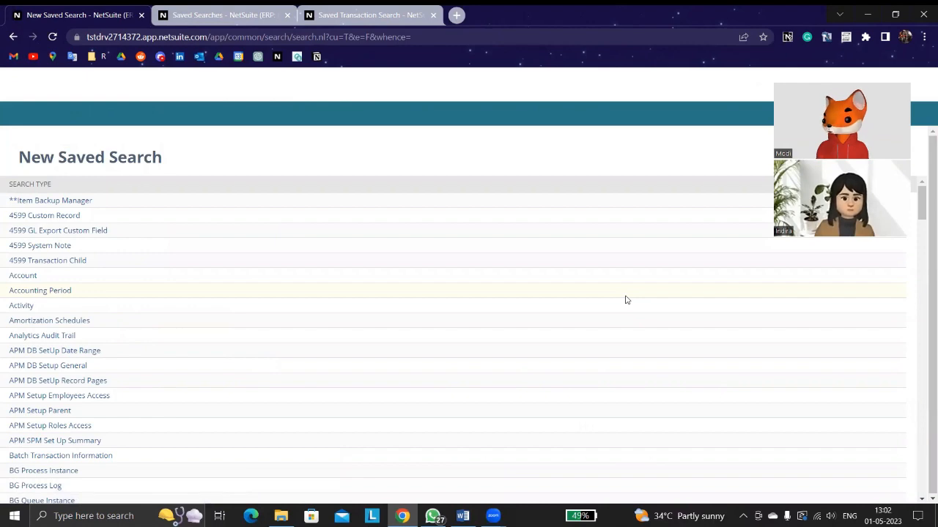
scroll(187, 440, "down", 15)
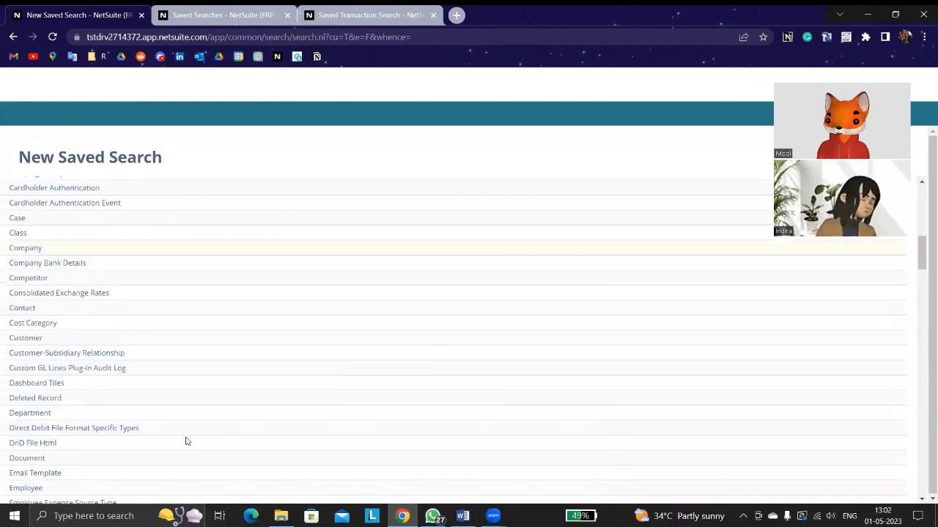
scroll(190, 438, "down", 15)
scroll(137, 408, "up", 3)
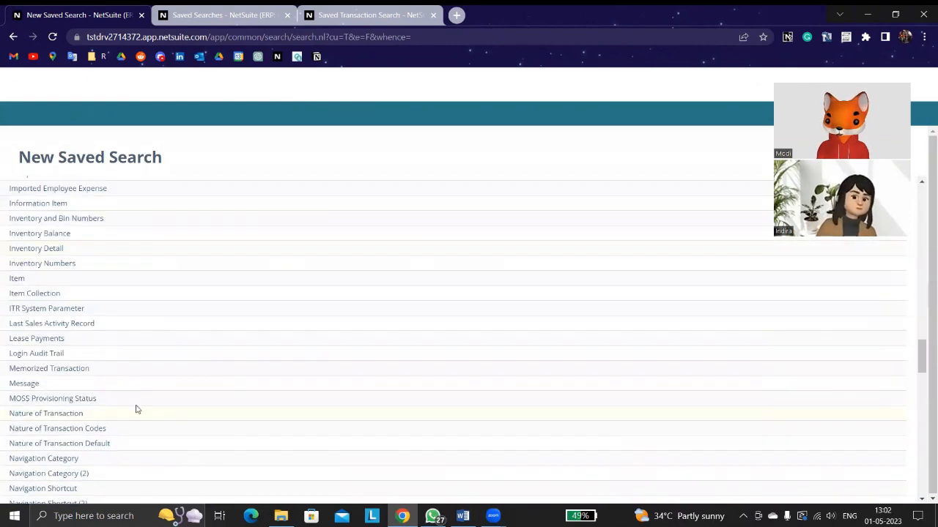
left_click(13, 280)
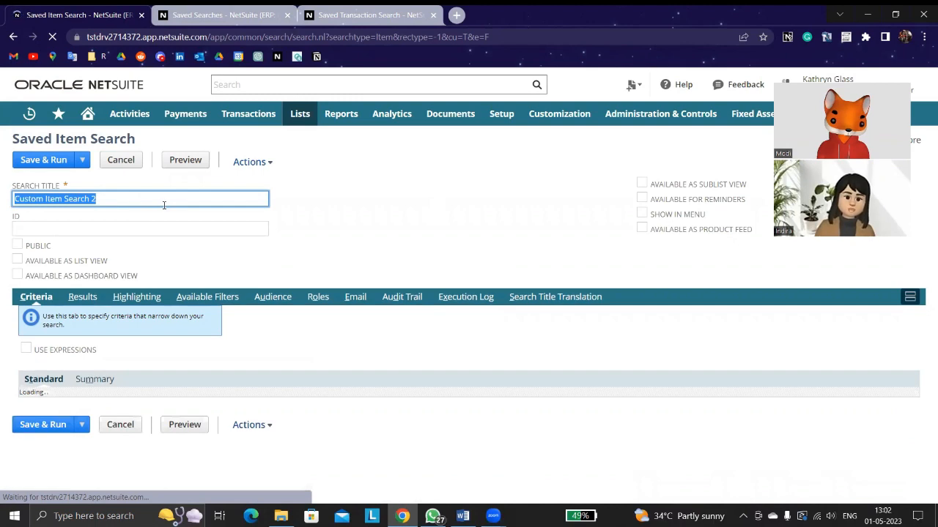
Title the item search "Subsidiary wise Items list" and make it public.
type("Subsid")
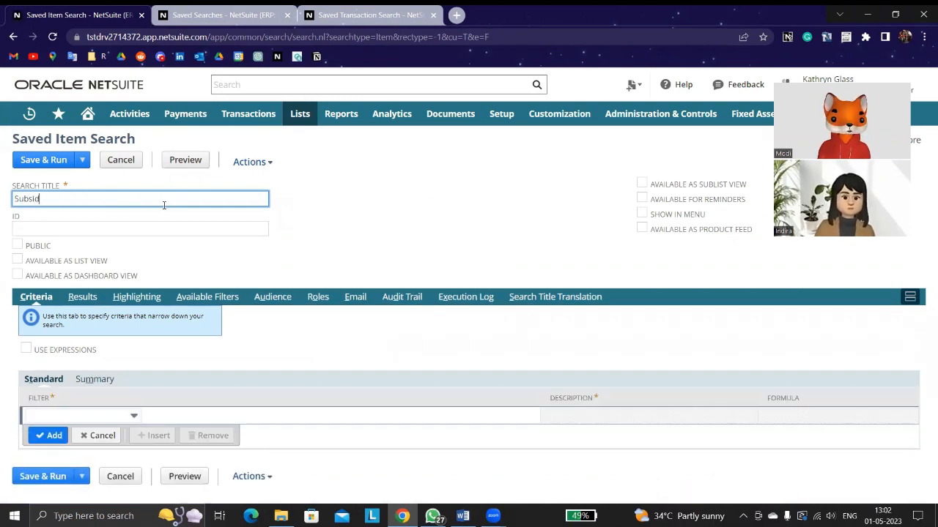
type("iary ")
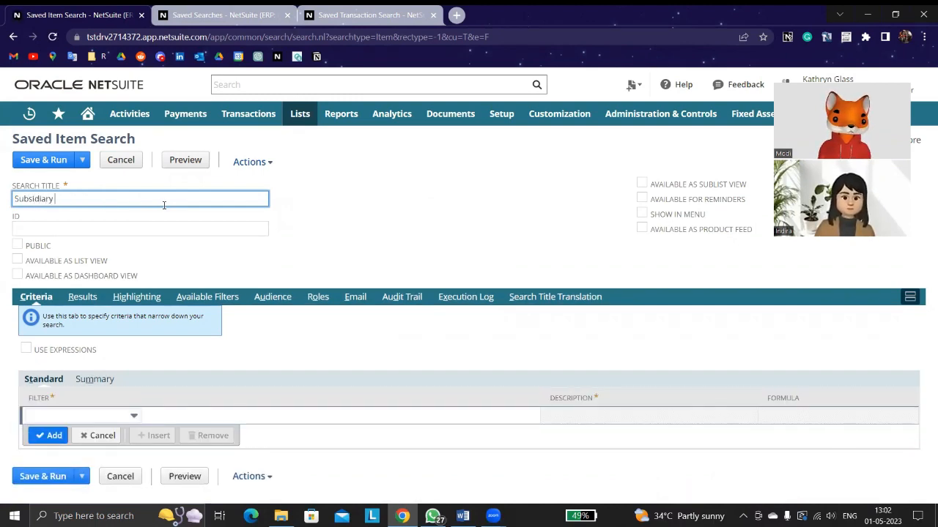
type("wise It")
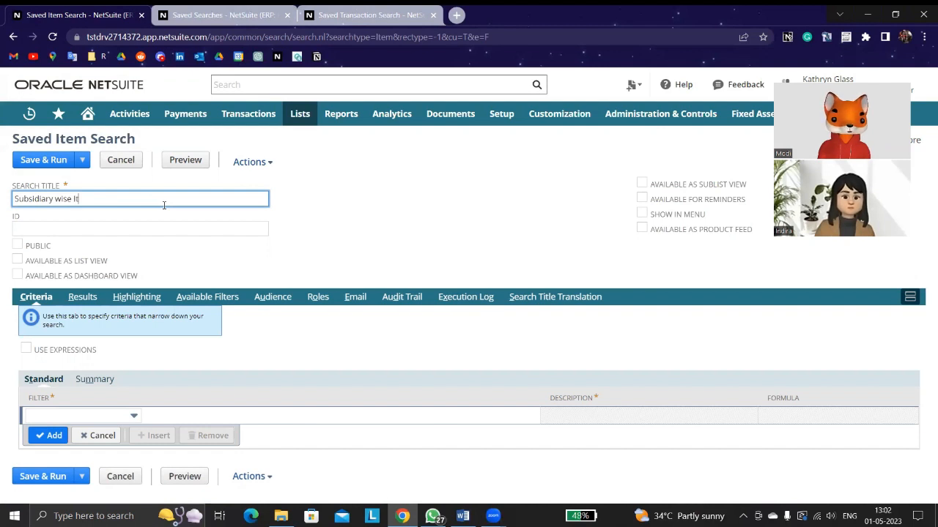
type("ems listy")
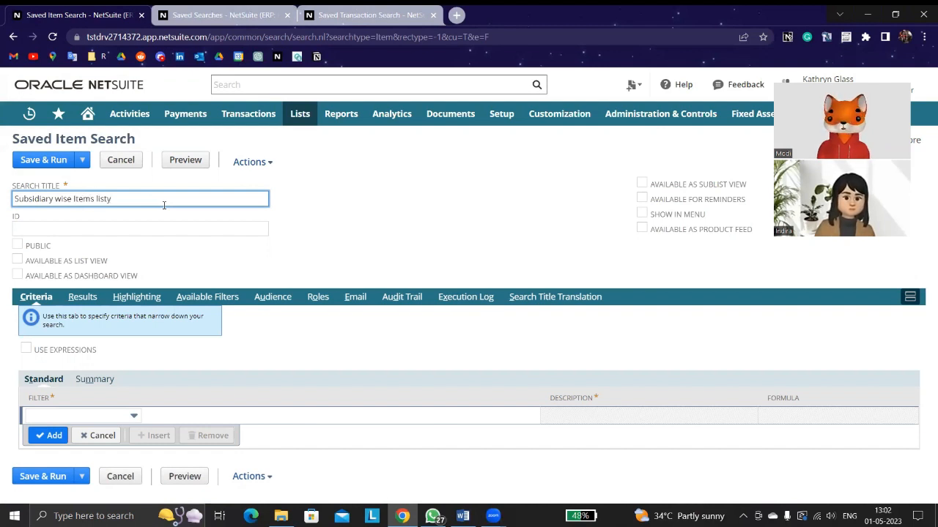
key("BackSpace")
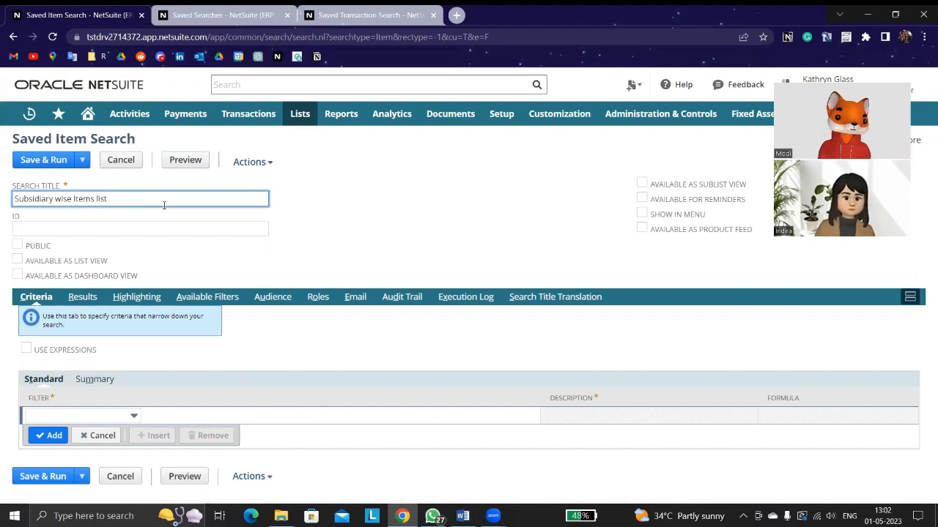
left_click(481, 219)
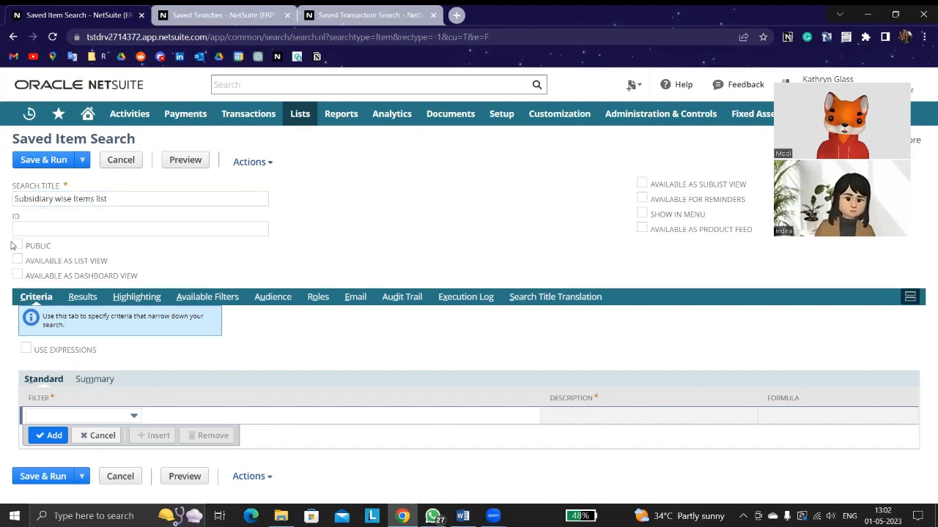
left_click(17, 246)
Add a standard criterion that limits the item Type to Inventory Item.
left_click(73, 415)
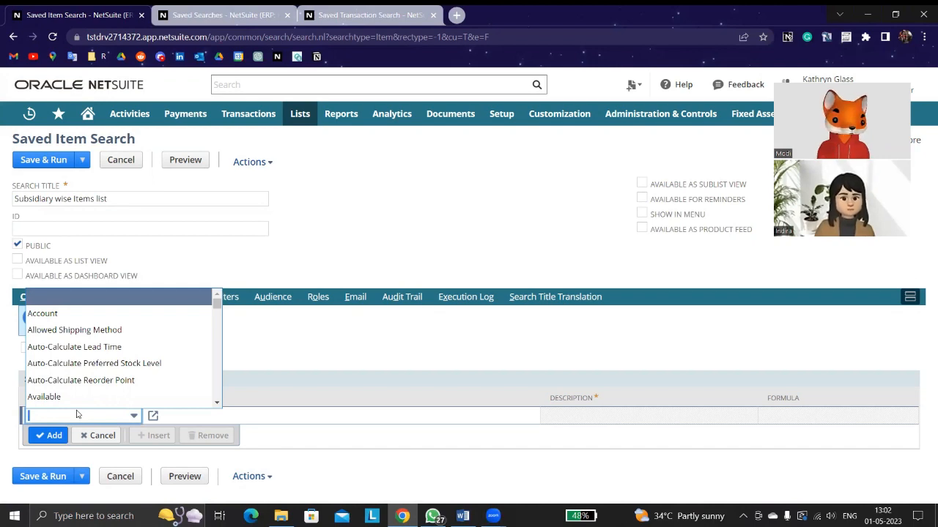
type("Type")
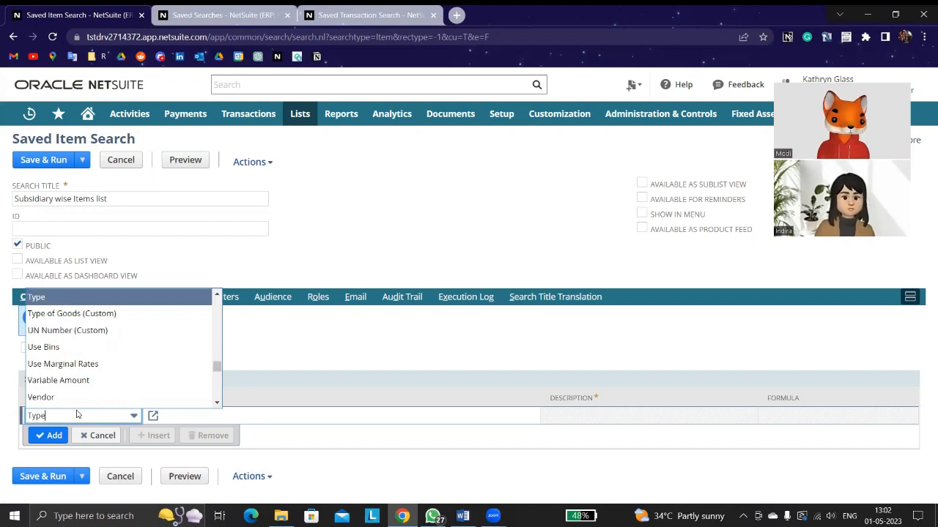
left_click(91, 298)
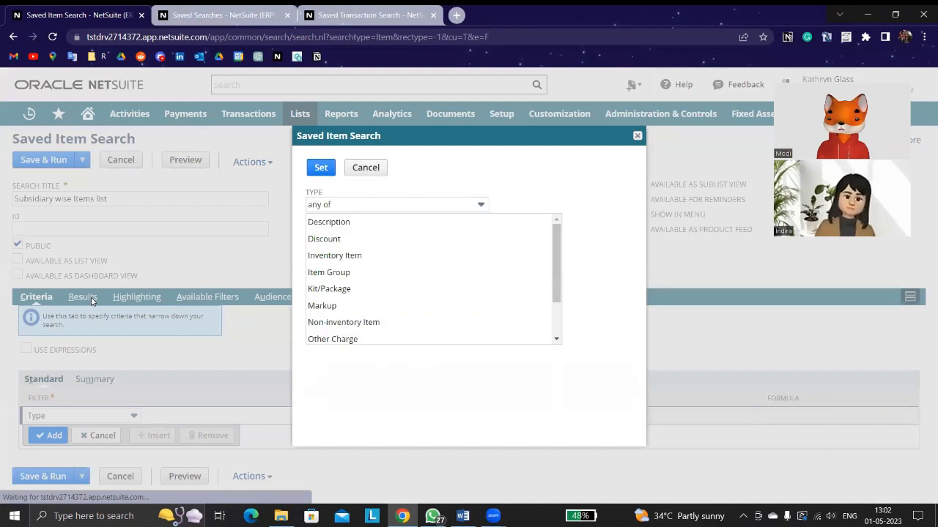
left_click(355, 263)
left_click(320, 168)
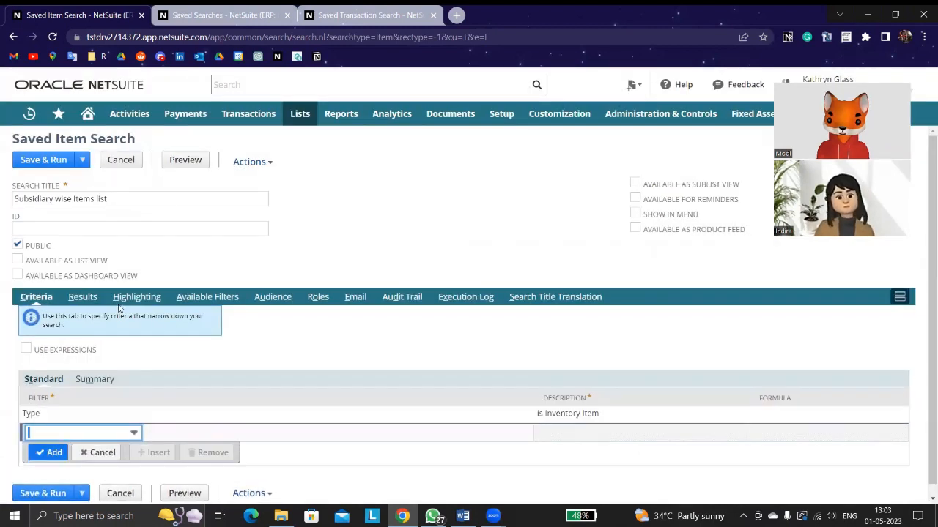
Review the item search's result columns, and choose Subsidiary as an available filter.
left_click(83, 298)
scroll(88, 330, "down", 3)
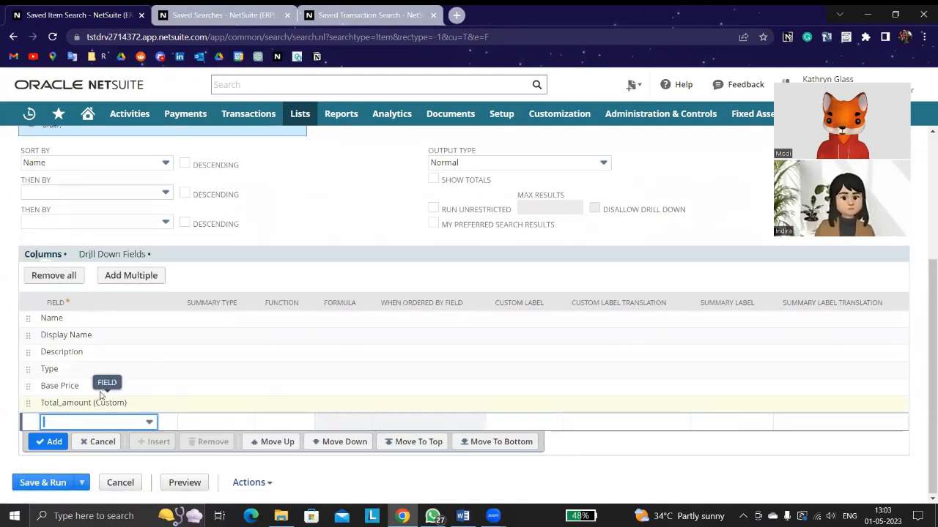
scroll(179, 372, "up", 2)
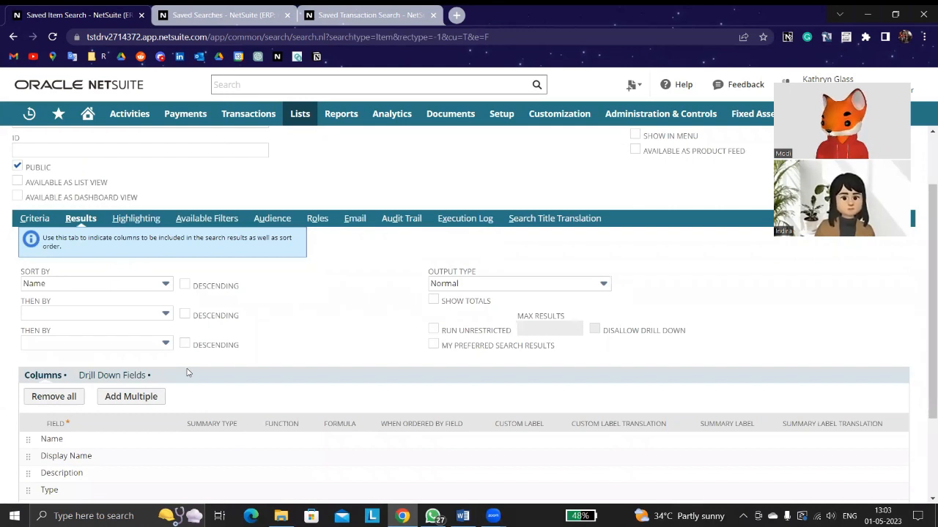
left_click(229, 220)
left_click(115, 424)
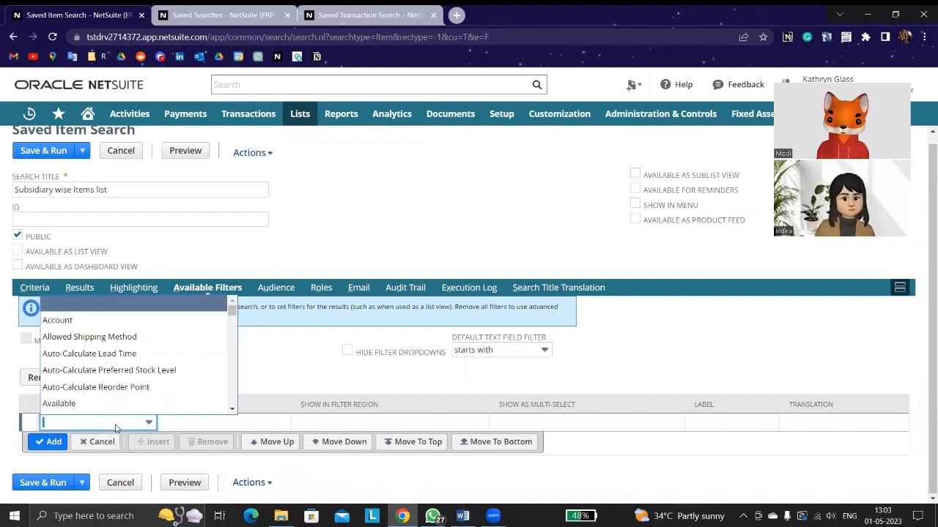
type("su")
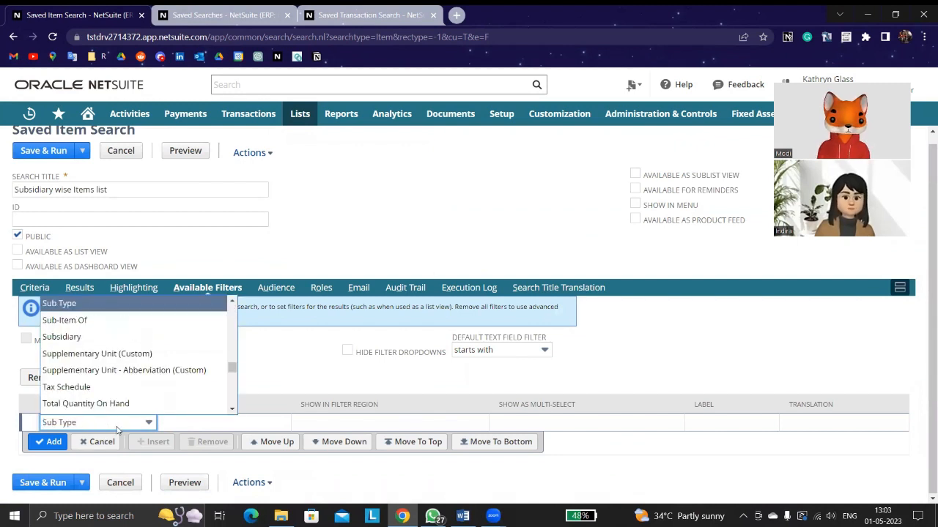
left_click(73, 337)
Show the Subsidiary filter in the filter region as a multi-select, add it, and save and run the search.
left_click(308, 422)
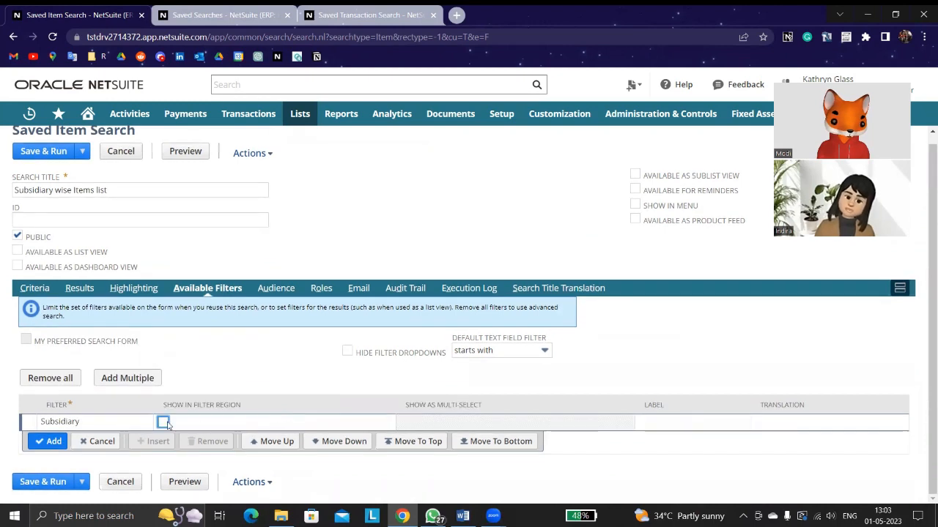
left_click(164, 422)
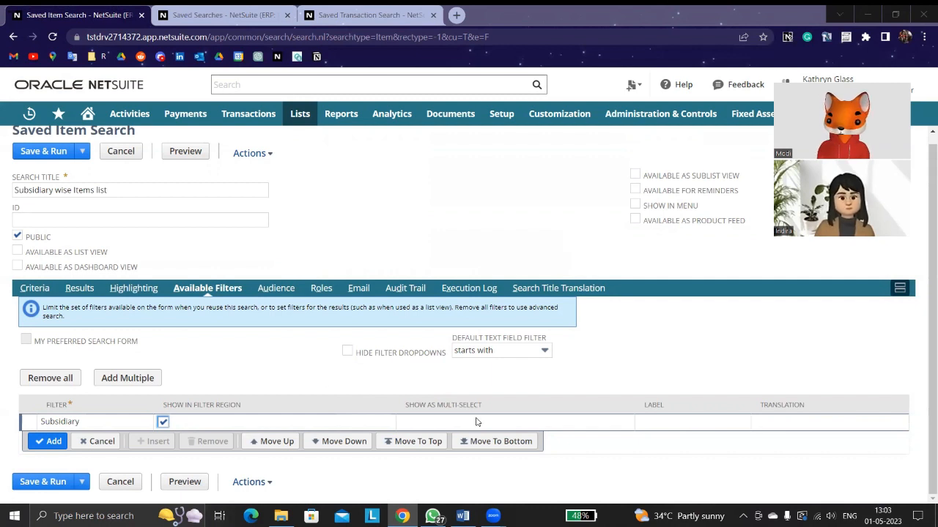
left_click(405, 425)
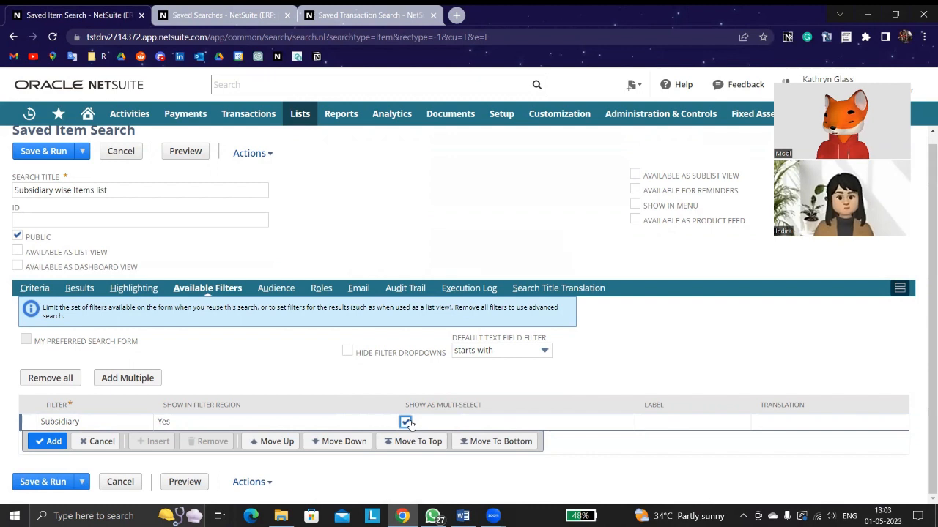
left_click(46, 442)
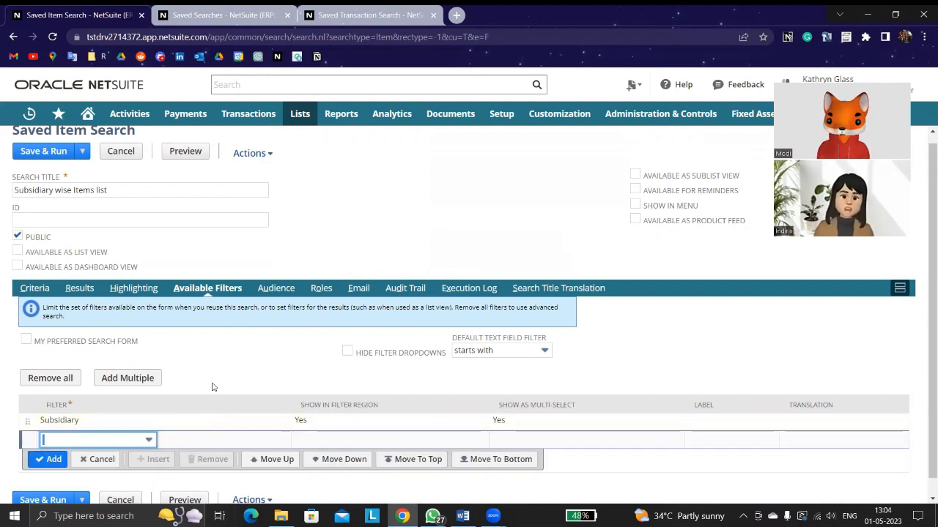
scroll(240, 343, "up", 2)
left_click(38, 161)
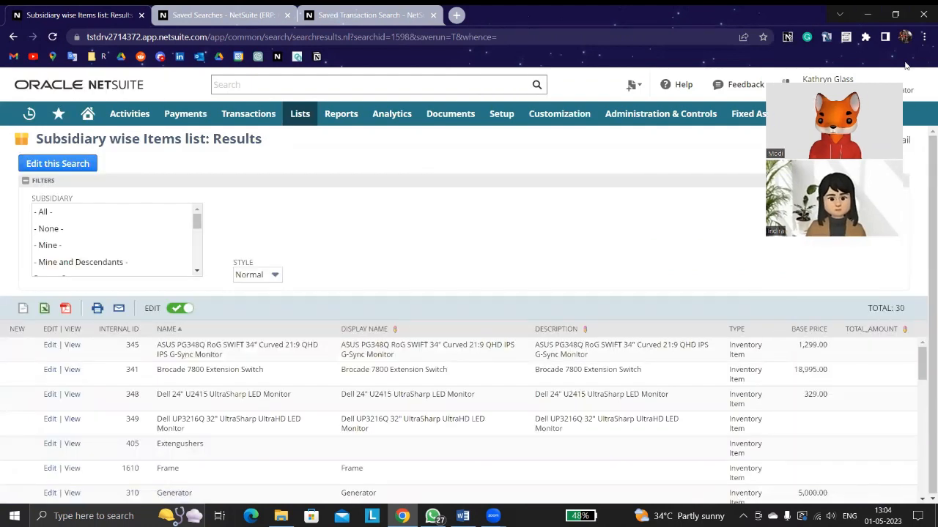
Review the unfiltered item list and its total, and filter the results to the United Kingdom subsidiary.
left_click_drag(911, 309, 848, 320)
scroll(437, 446, "down", 2)
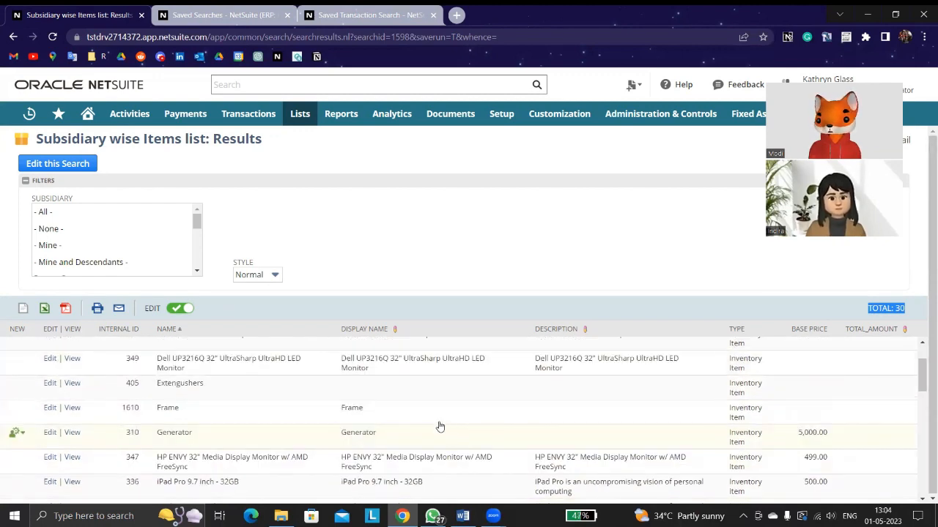
scroll(146, 262, "down", 3)
scroll(145, 263, "up", 1)
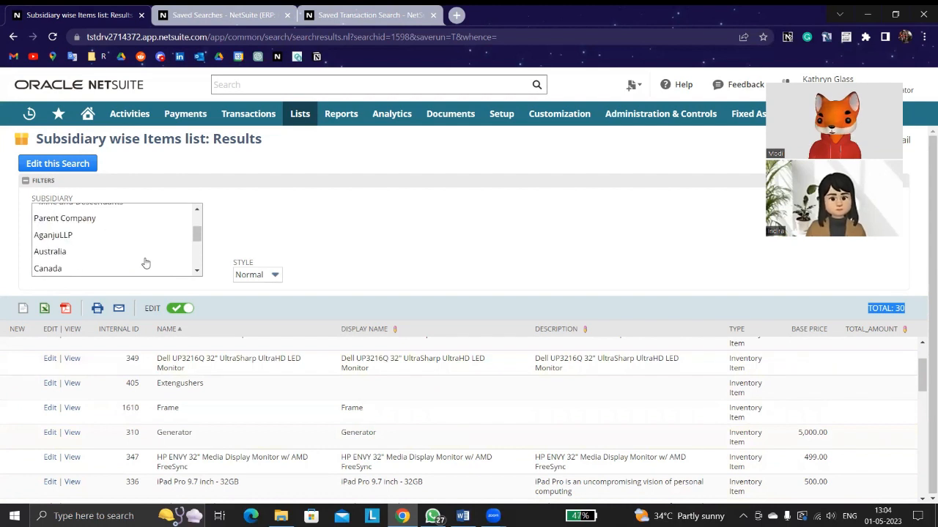
scroll(145, 261, "down", 2)
scroll(144, 262, "down", 1)
scroll(122, 257, "up", 2)
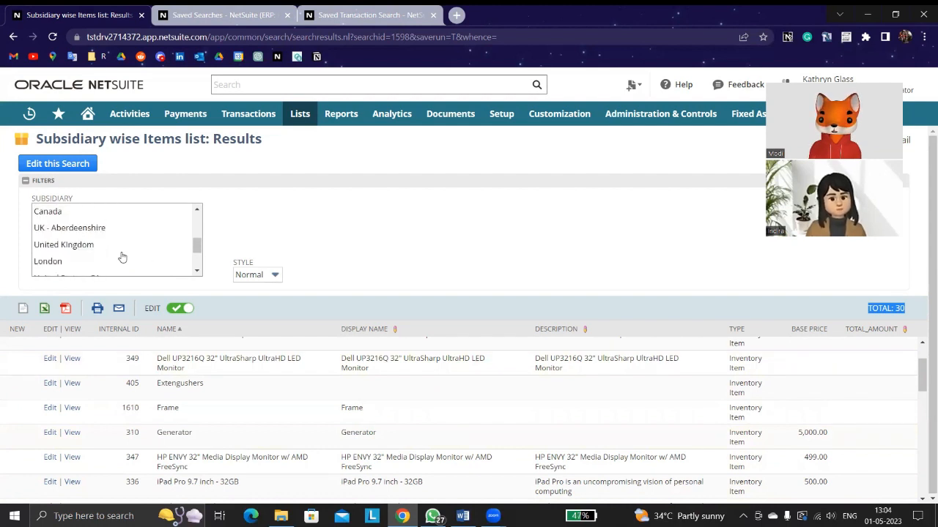
left_click(76, 247)
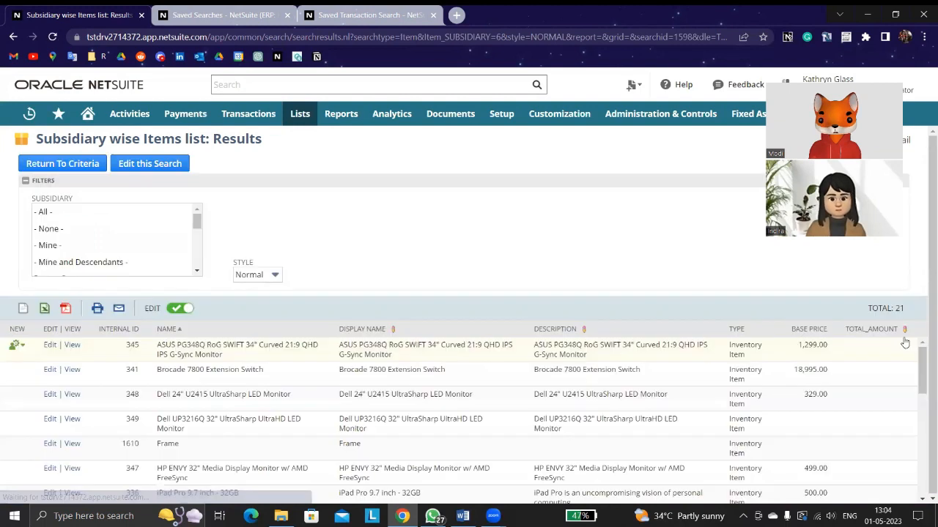
left_click_drag(904, 308, 868, 309)
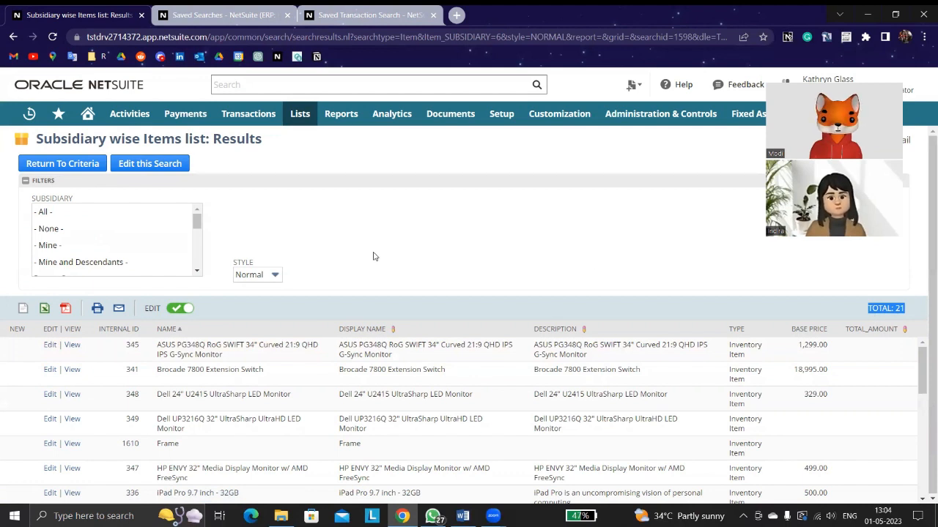
Add London to the United Kingdom selection in the Subsidiary filter and check the total of the results.
scroll(104, 236, "down", 5)
left_click(102, 241)
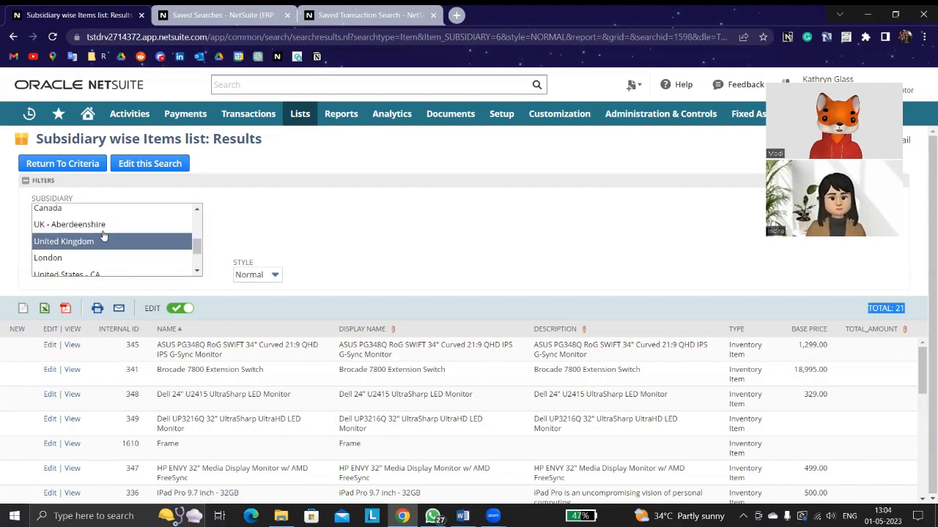
left_click(45, 262, "ctrl")
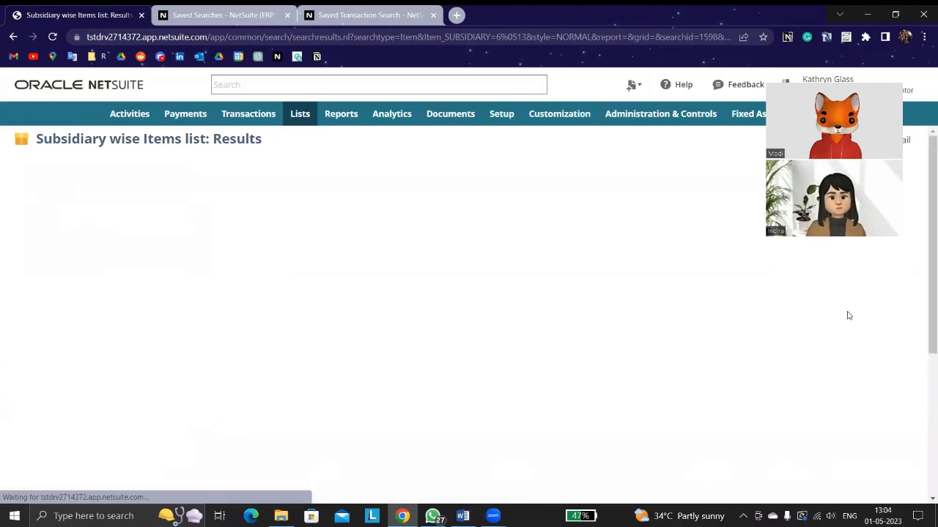
left_click_drag(912, 313, 868, 322)
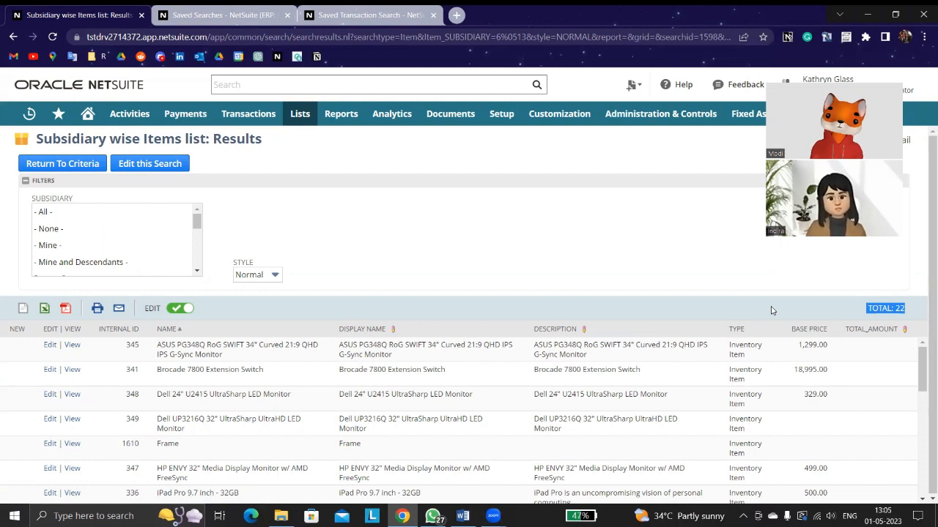
Filter the results by the UK - Aberdeenshire subsidiary, and extend the selection with United Kingdom and London.
scroll(128, 232, "down", 3)
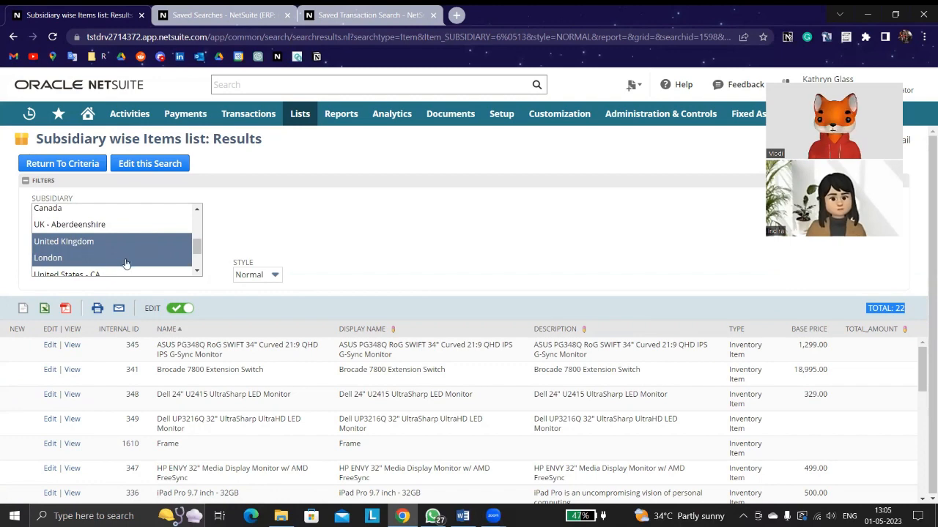
left_click(93, 227)
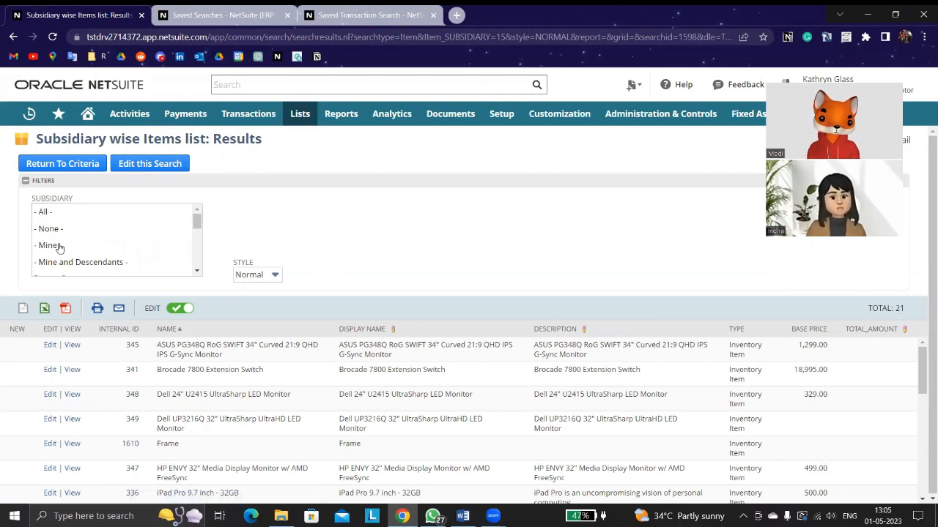
scroll(70, 247, "down", 5)
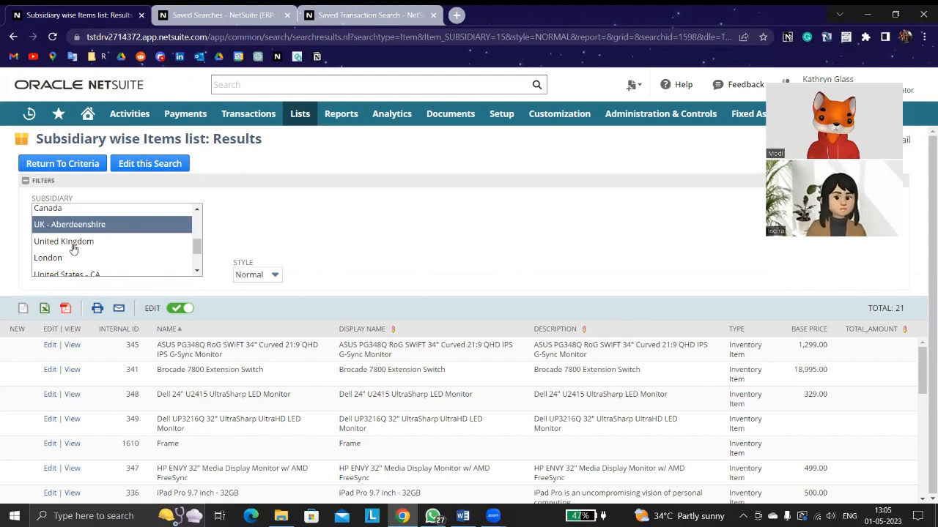
left_click(73, 243, "ctrl")
left_click(71, 259, "ctrl")
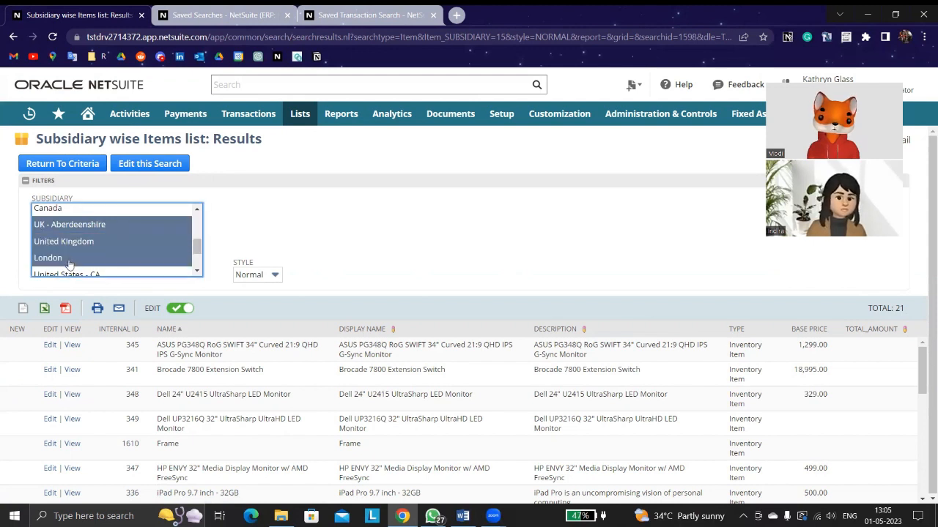